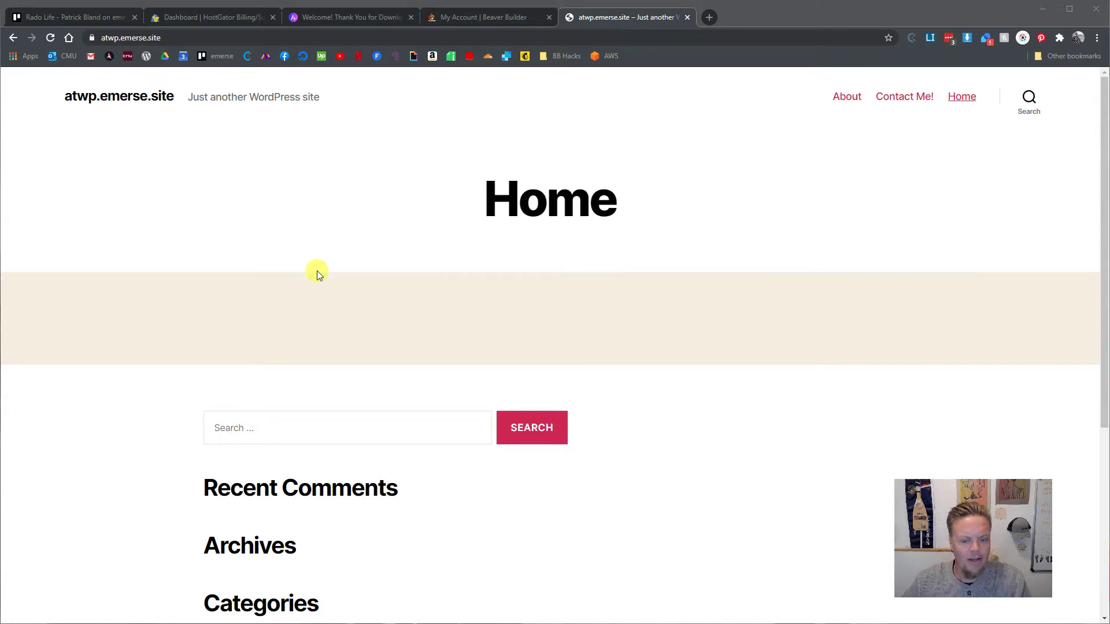
# - Load the Astra thank-you page in a new tab to download astra.zip
pyautogui.click(312, 37)
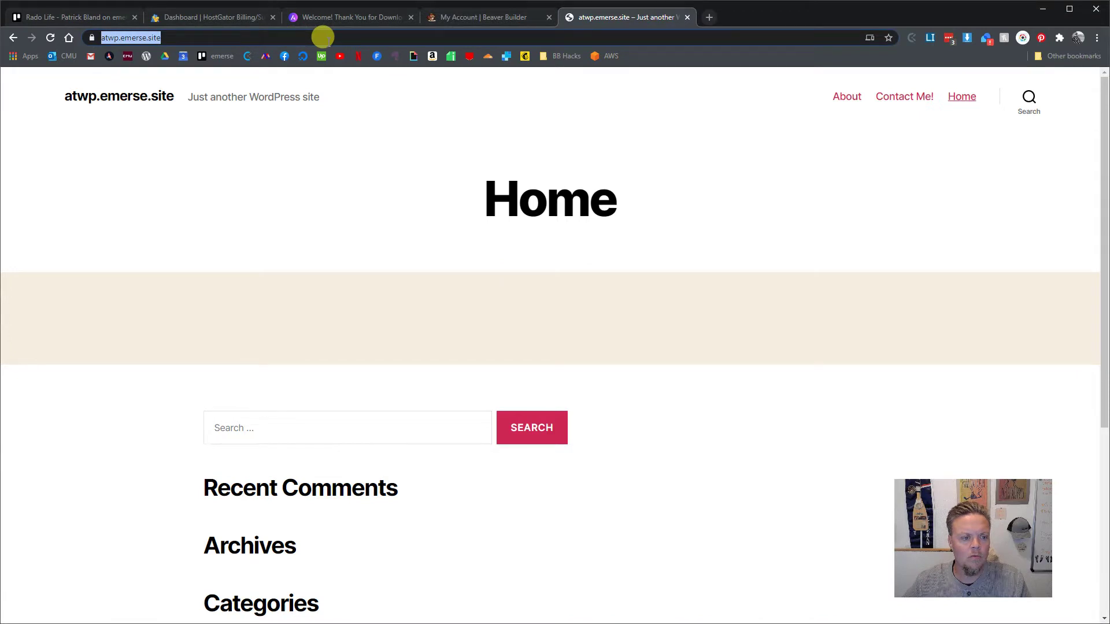
pyautogui.click(322, 37)
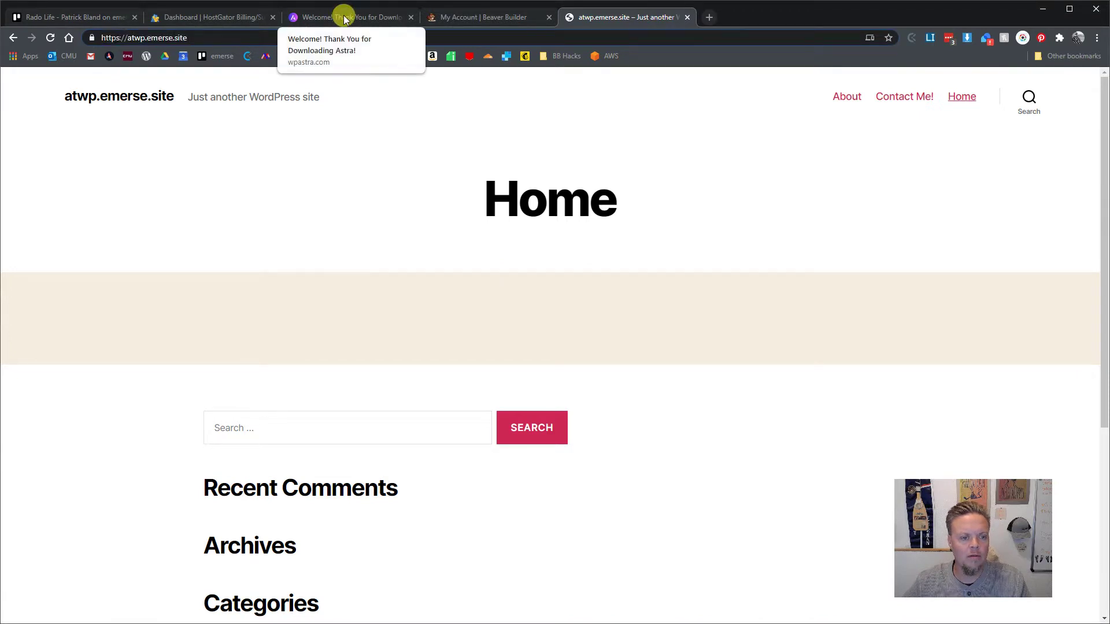
pyautogui.click(344, 19)
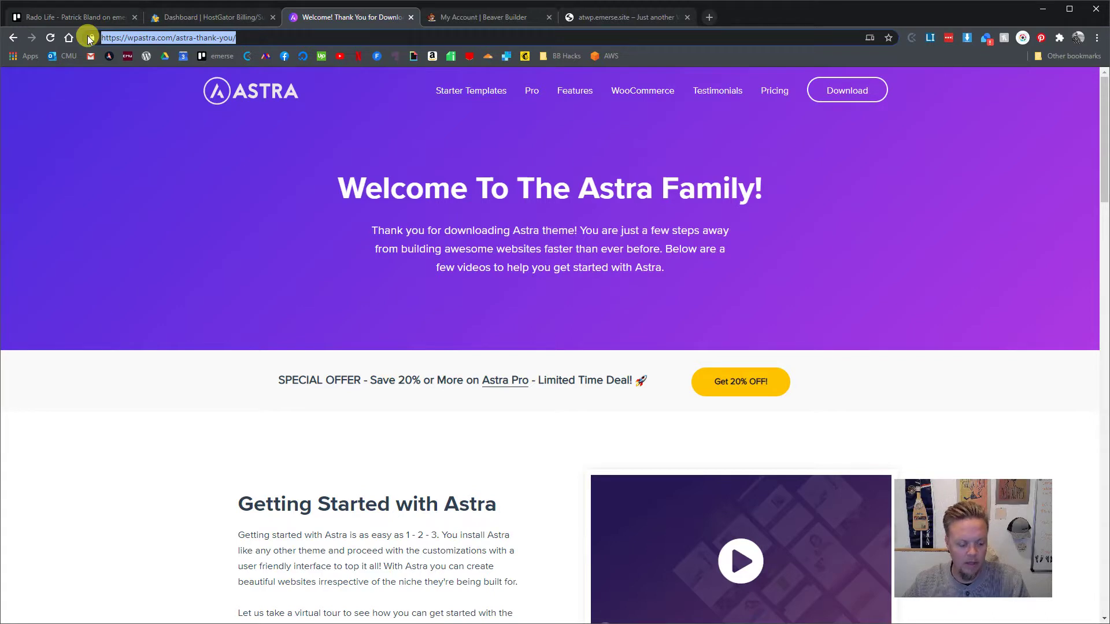
pyautogui.click(705, 19)
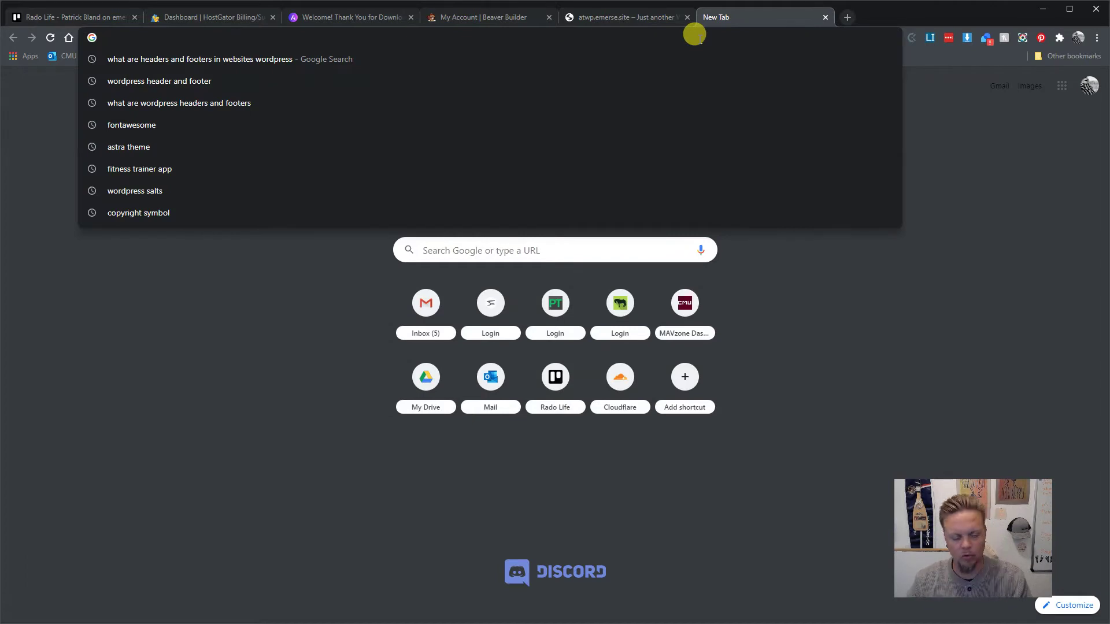
pyautogui.write('https://wpastra.com/astra-thank-you/')
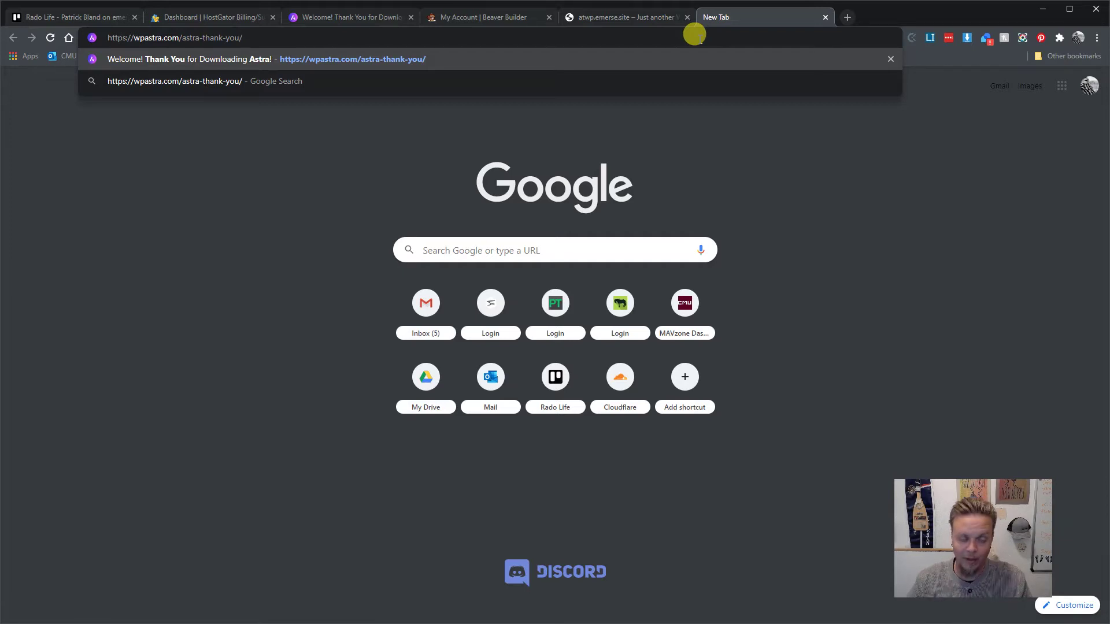
pyautogui.press('Return')
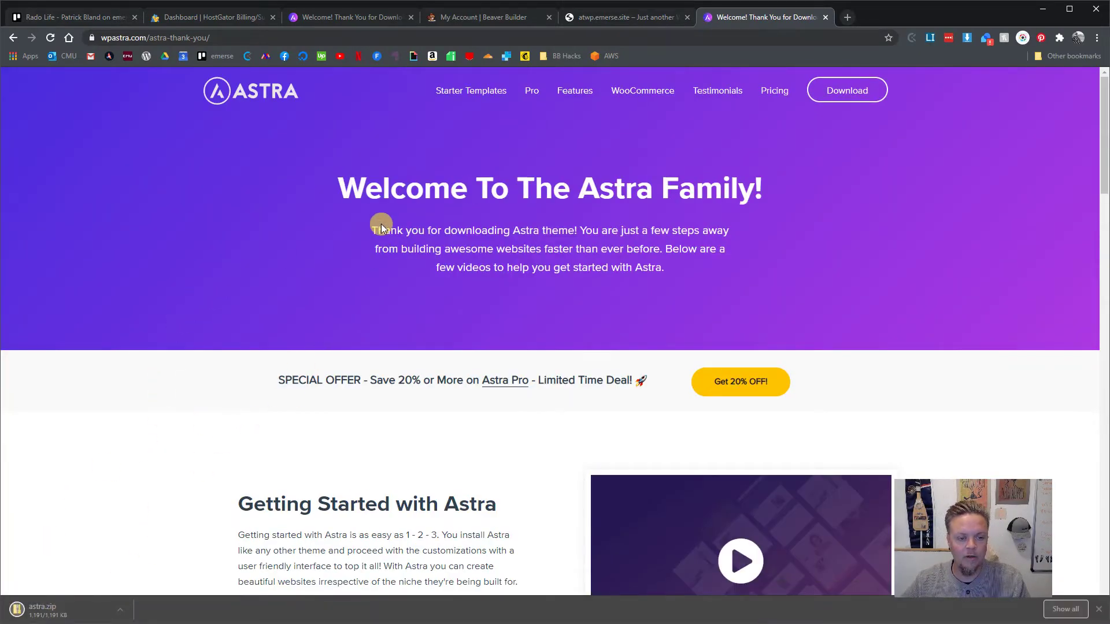
# - Download the Beaver Builder Plugin (Agency Version) and return to the atwp.emerse.site Home page
pyautogui.click(492, 18)
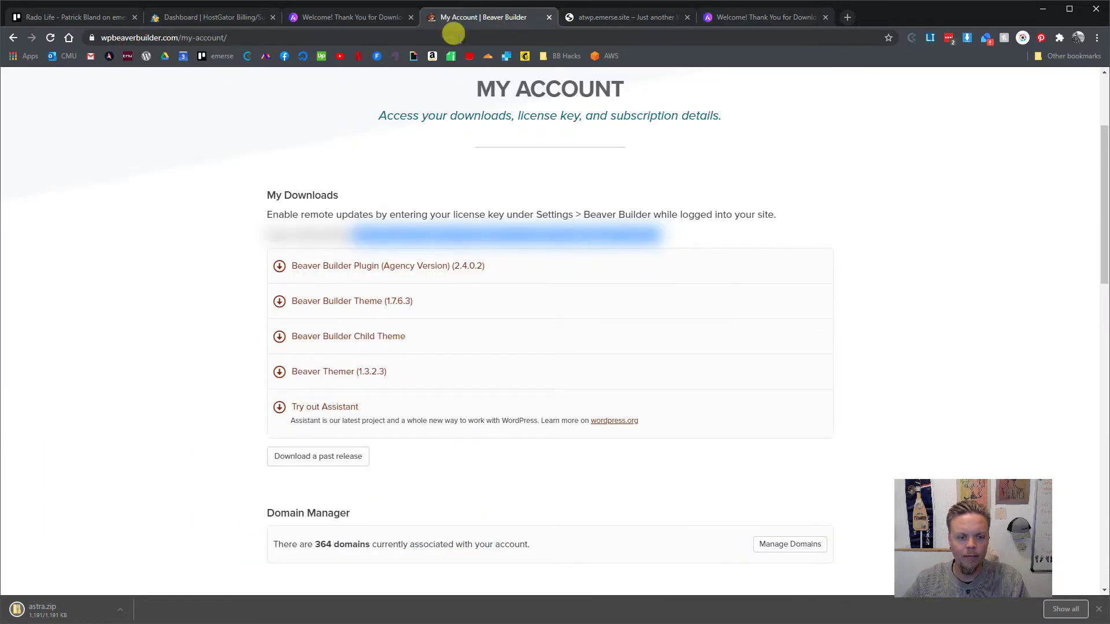
pyautogui.click(371, 273)
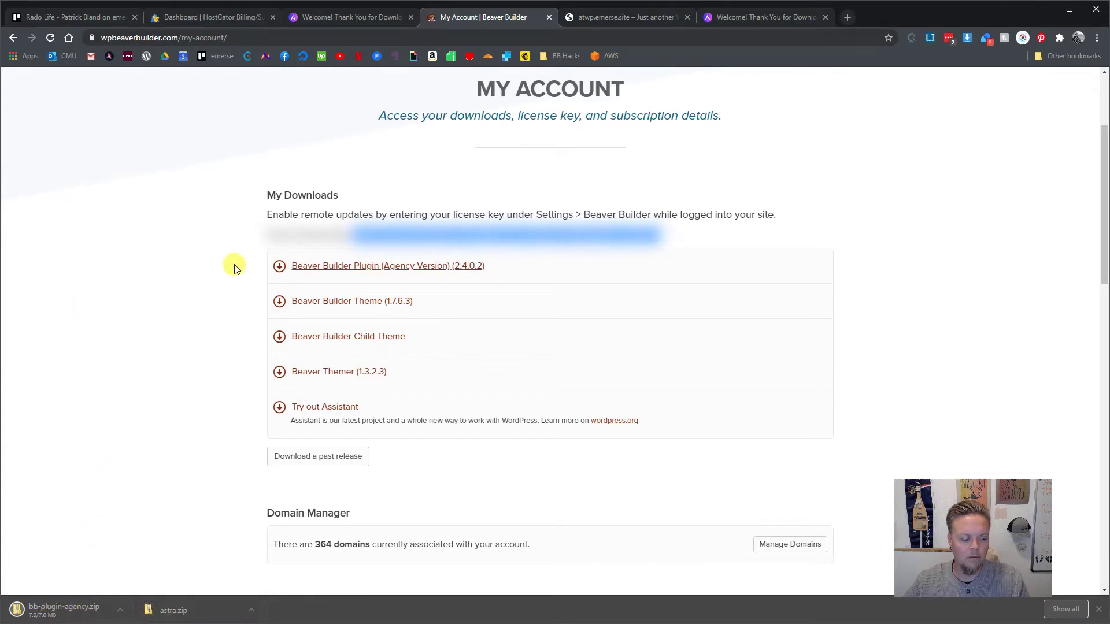
pyautogui.click(644, 21)
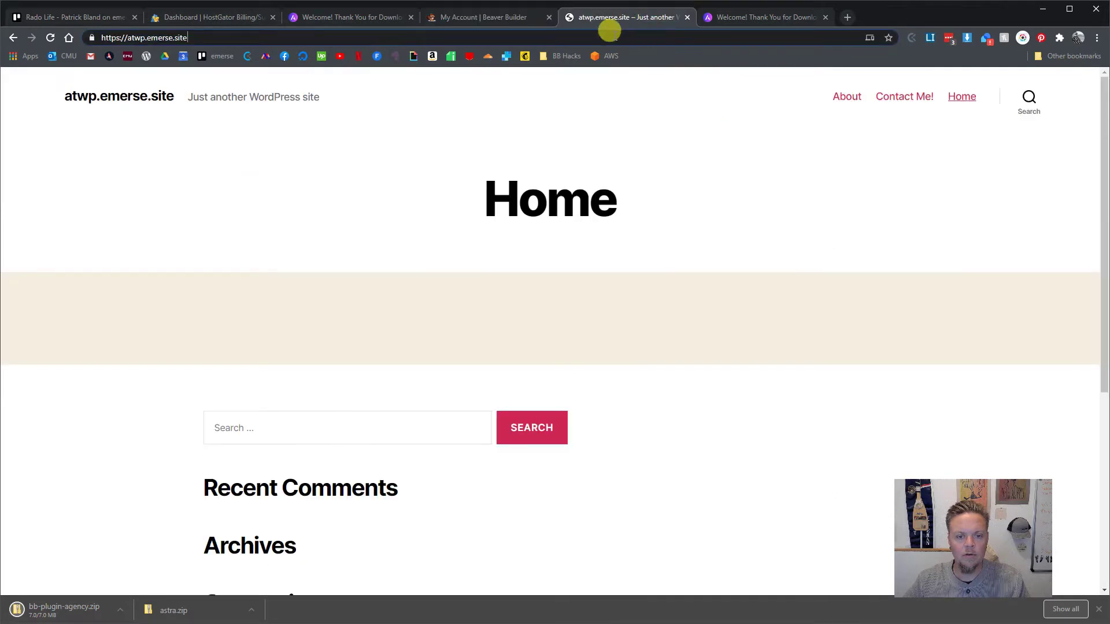
# - Go to the site's /login page and log in to the WordPress dashboard
pyautogui.click(300, 38)
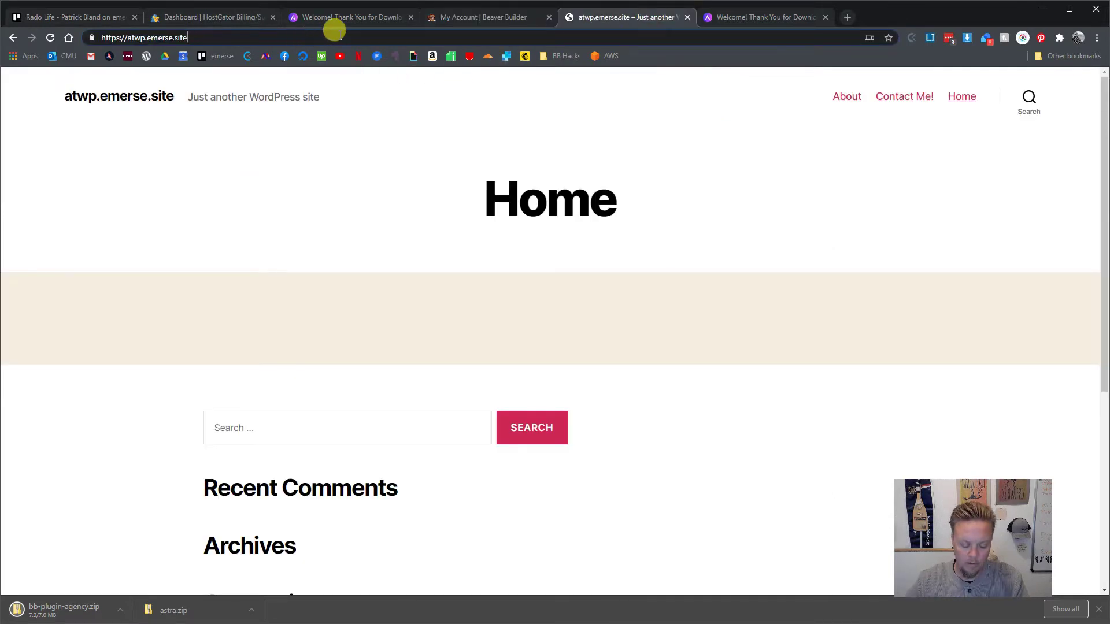
pyautogui.write('/login')
pyautogui.press('Return')
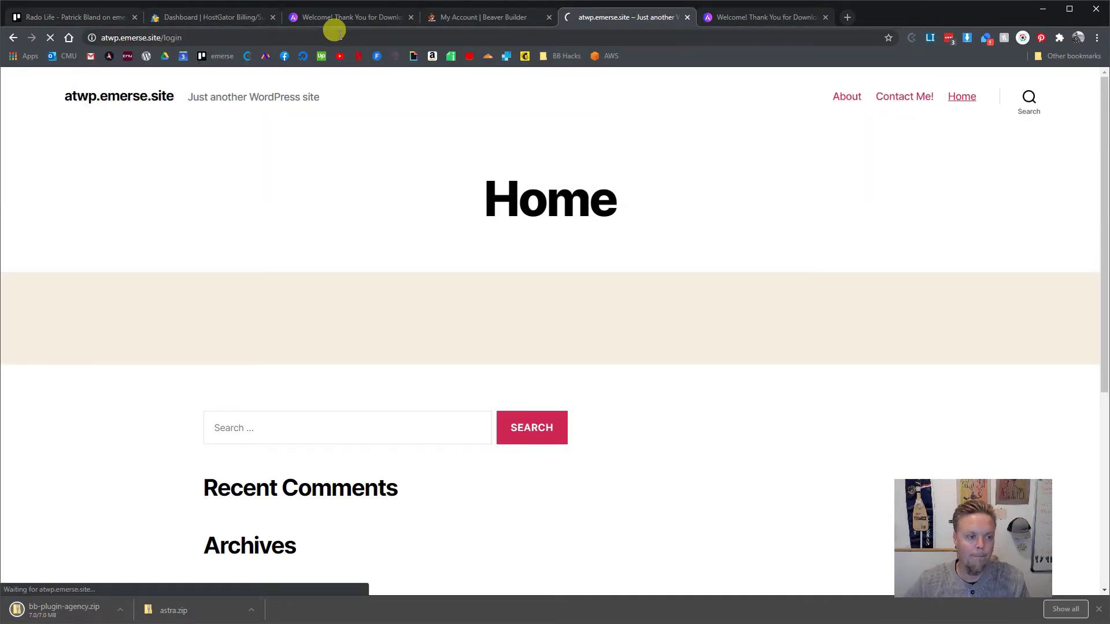
pyautogui.click(612, 335)
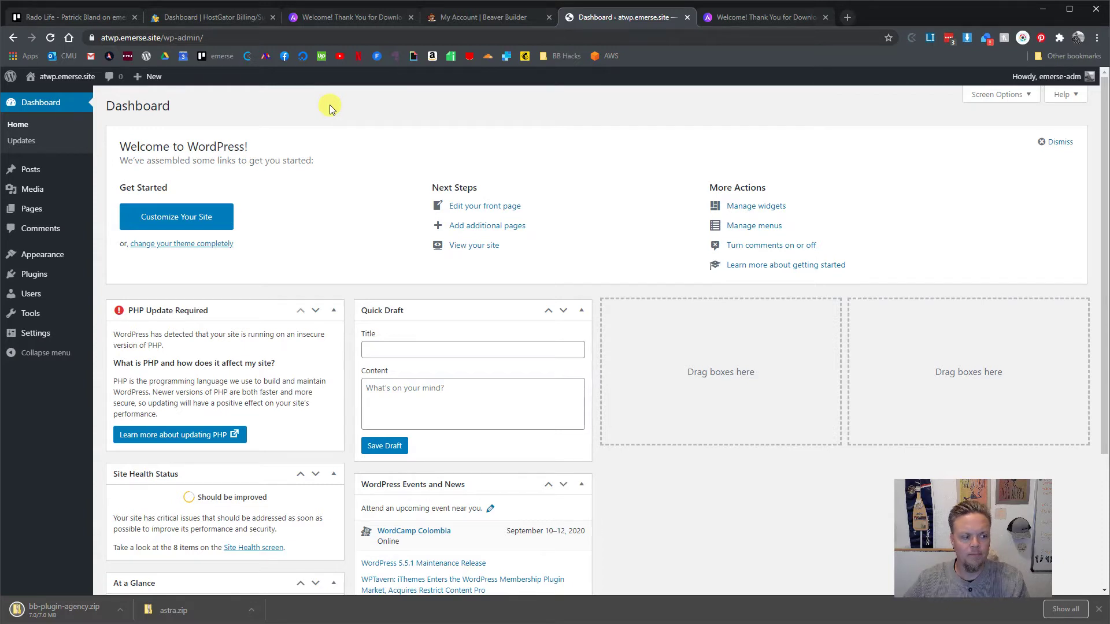
# - Upload bb-plugin-agency.zip from the Desktop under Plugins > Add New and install it
pyautogui.click(34, 274)
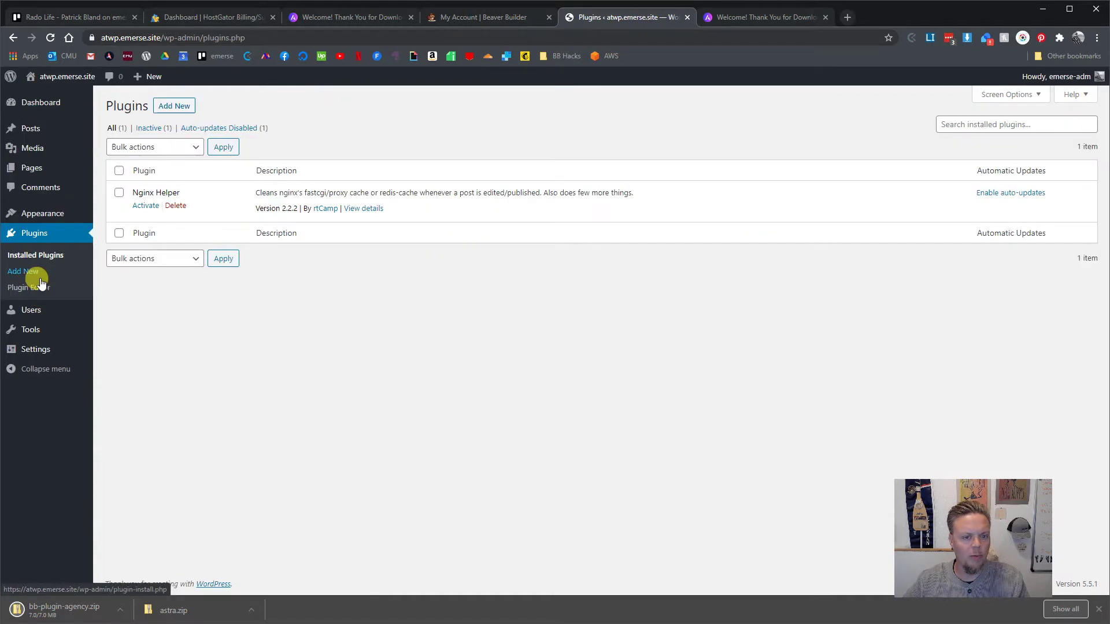
pyautogui.click(171, 106)
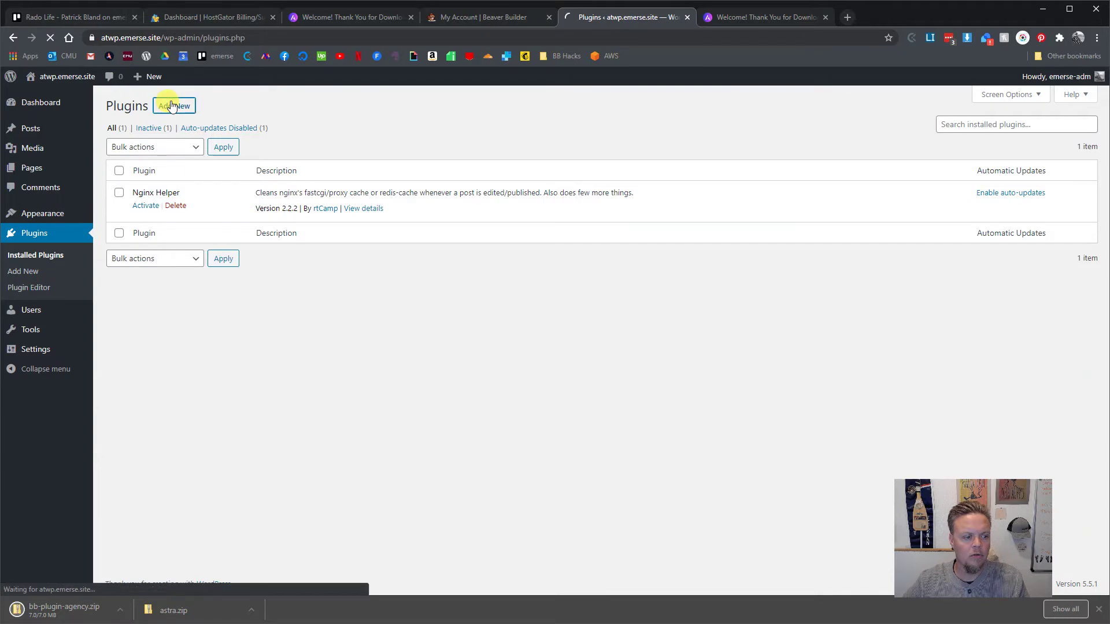
pyautogui.click(218, 104)
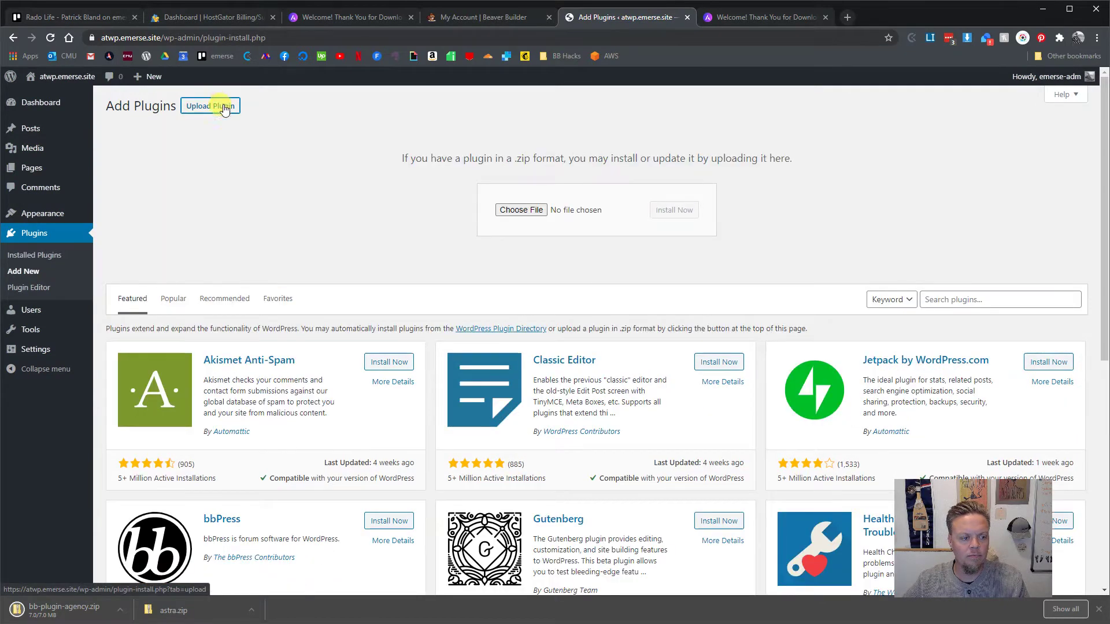
pyautogui.click(523, 211)
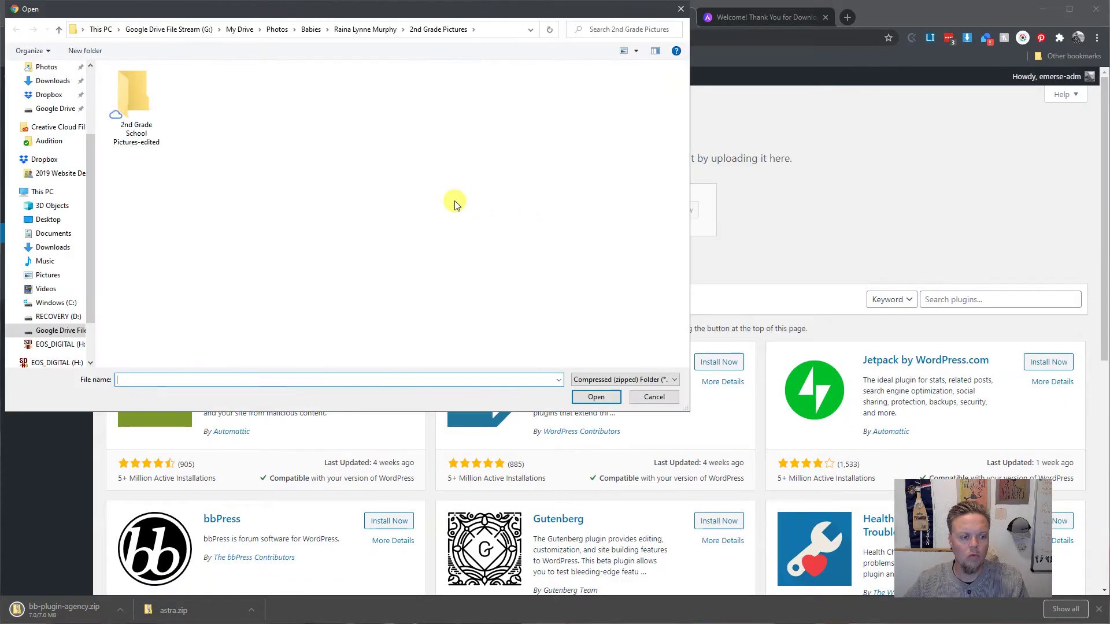
pyautogui.scroll(10, 54, 153)
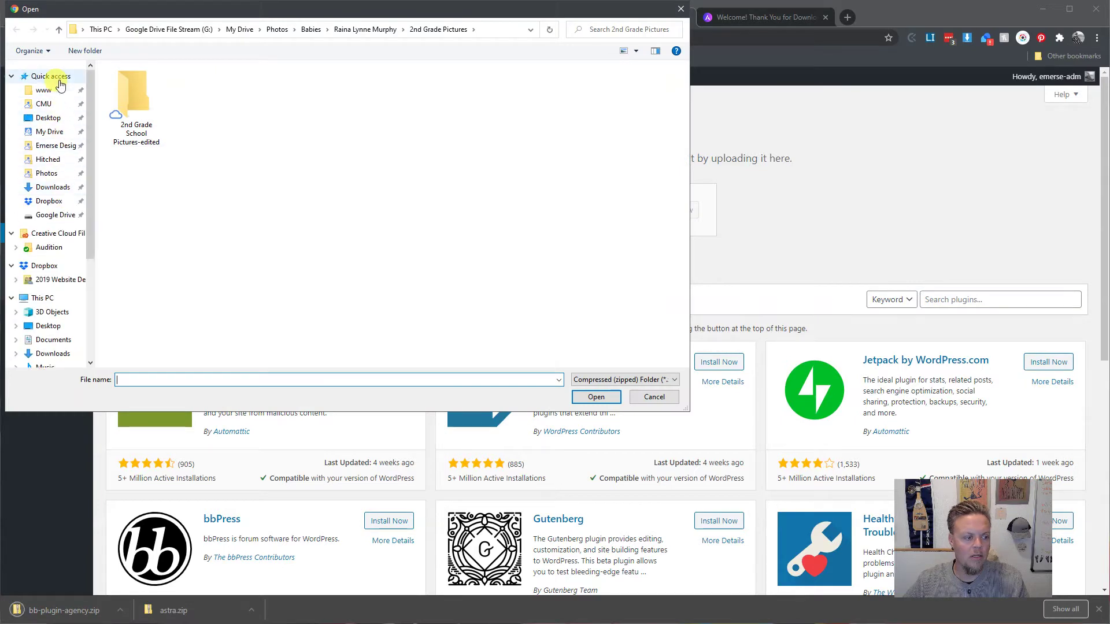
pyautogui.click(51, 118)
pyautogui.click(242, 123)
pyautogui.click(595, 399)
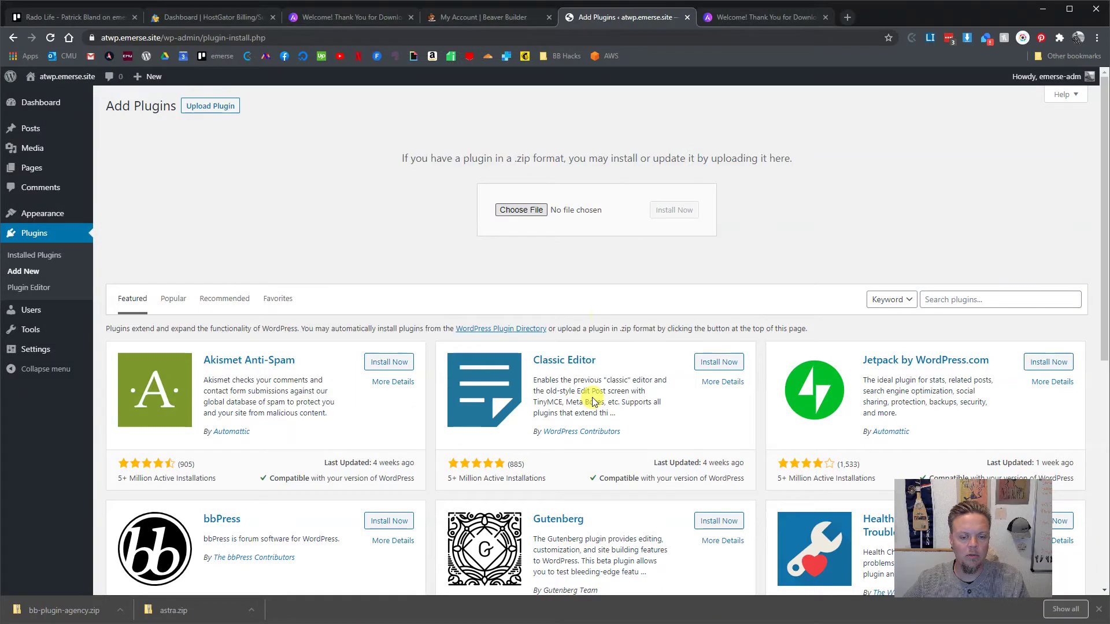
pyautogui.click(669, 213)
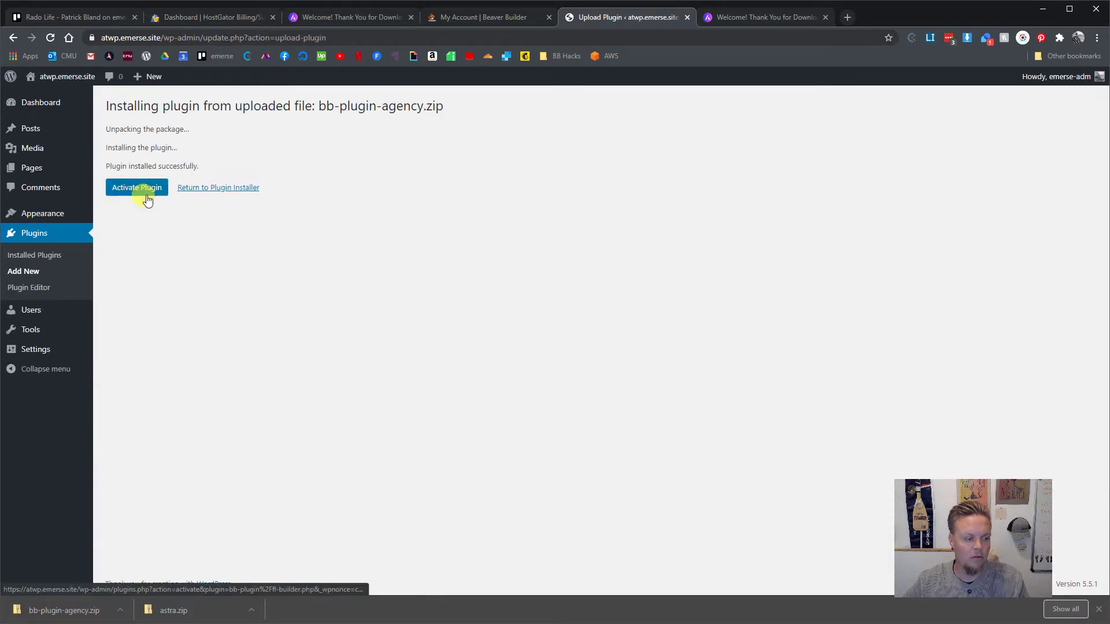
# - Activate Beaver Builder and confirm its License tab shows the Updates & Support Subscription as Active
pyautogui.click(147, 196)
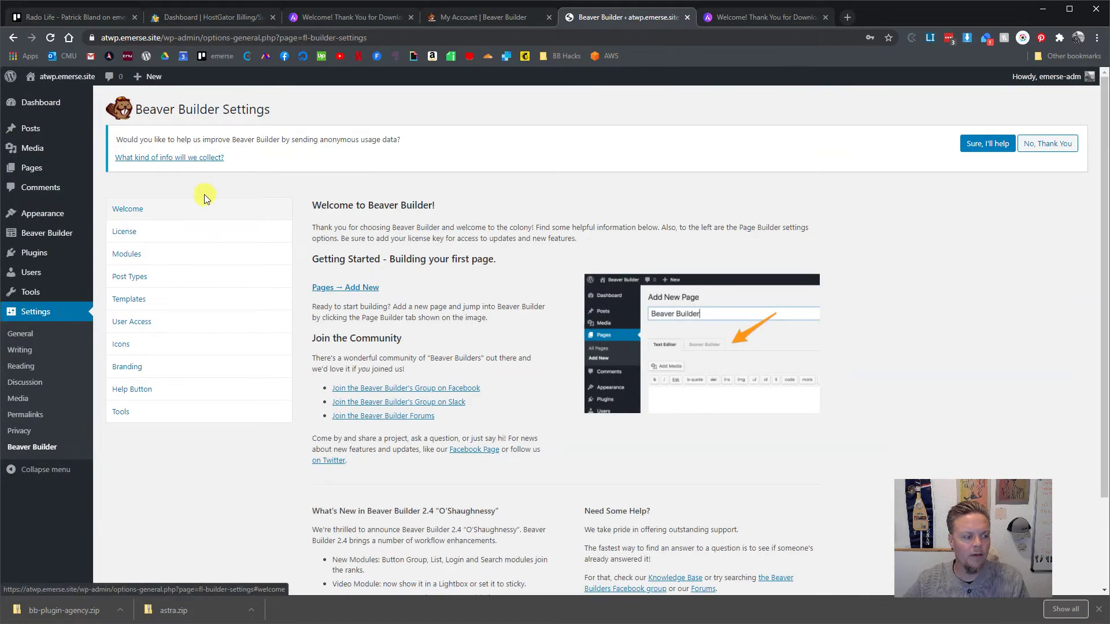
pyautogui.click(156, 229)
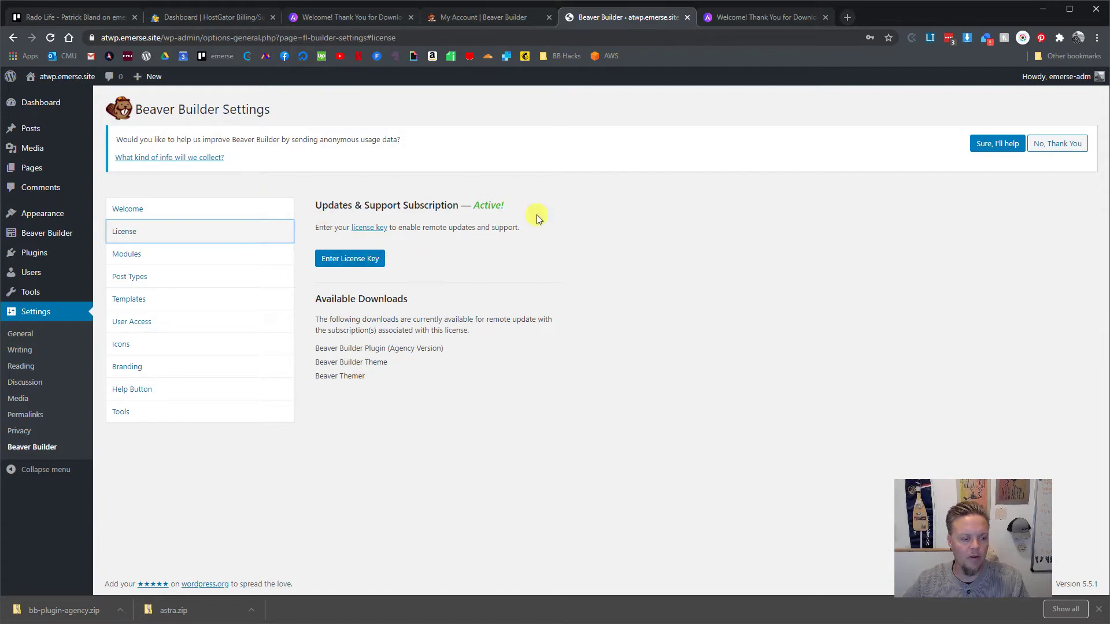
pyautogui.click(486, 19)
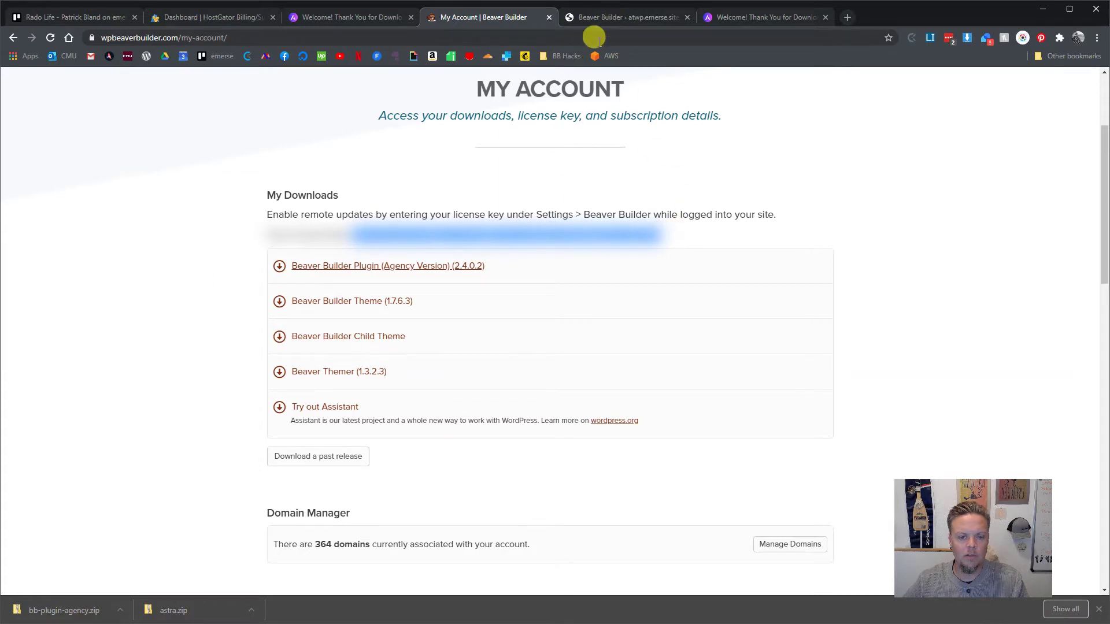
pyautogui.click(595, 19)
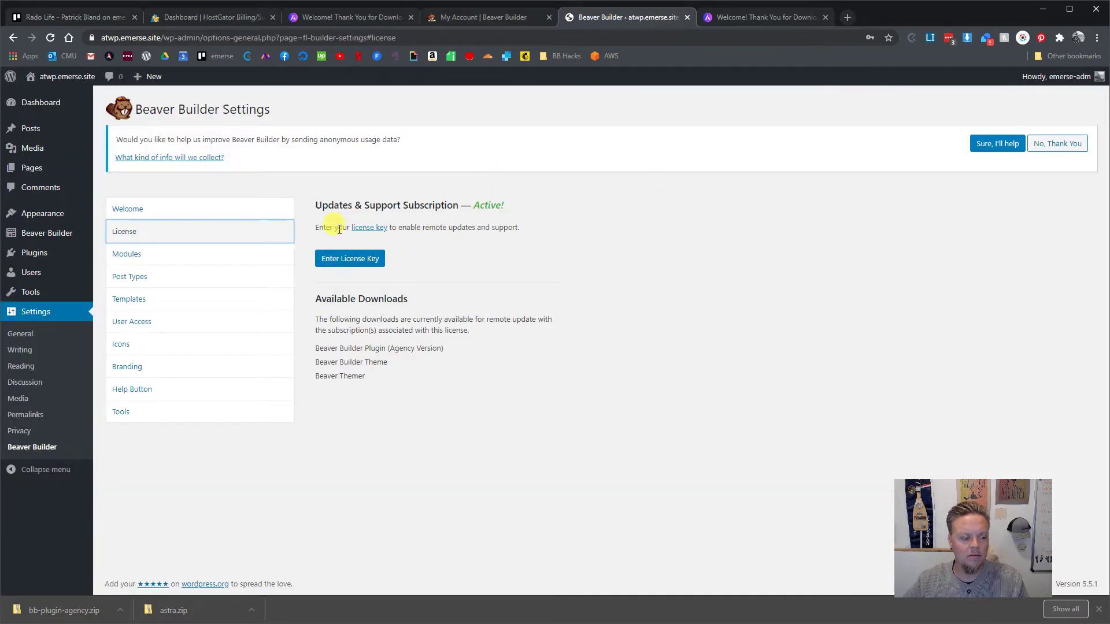
pyautogui.moveTo(505, 209); pyautogui.dragTo(461, 208)
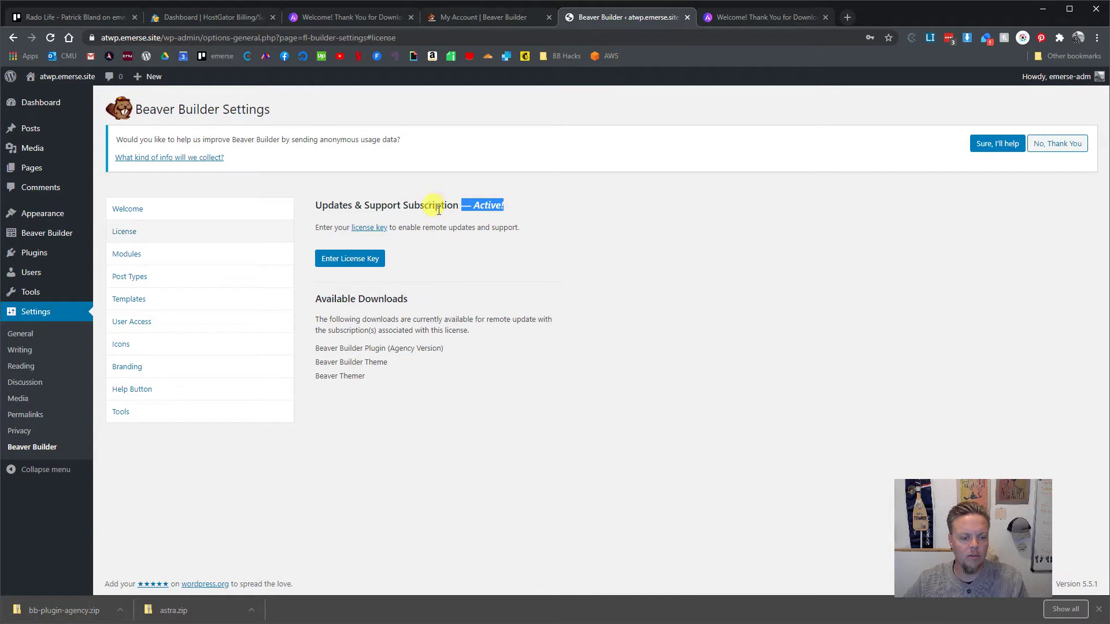
pyautogui.click(515, 245)
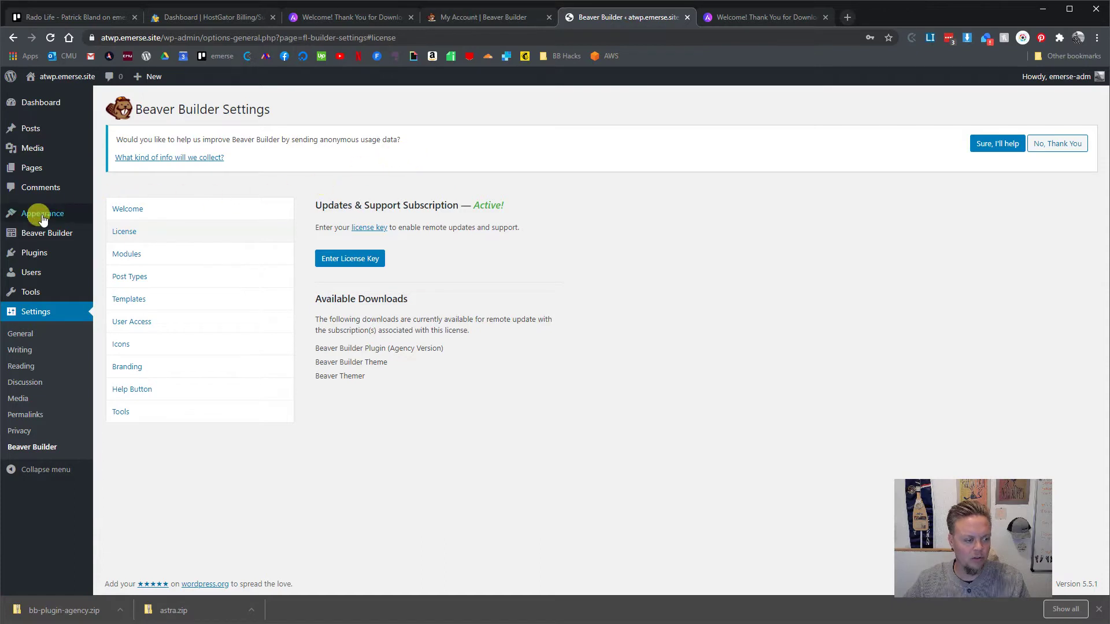
pyautogui.moveTo(36, 220)
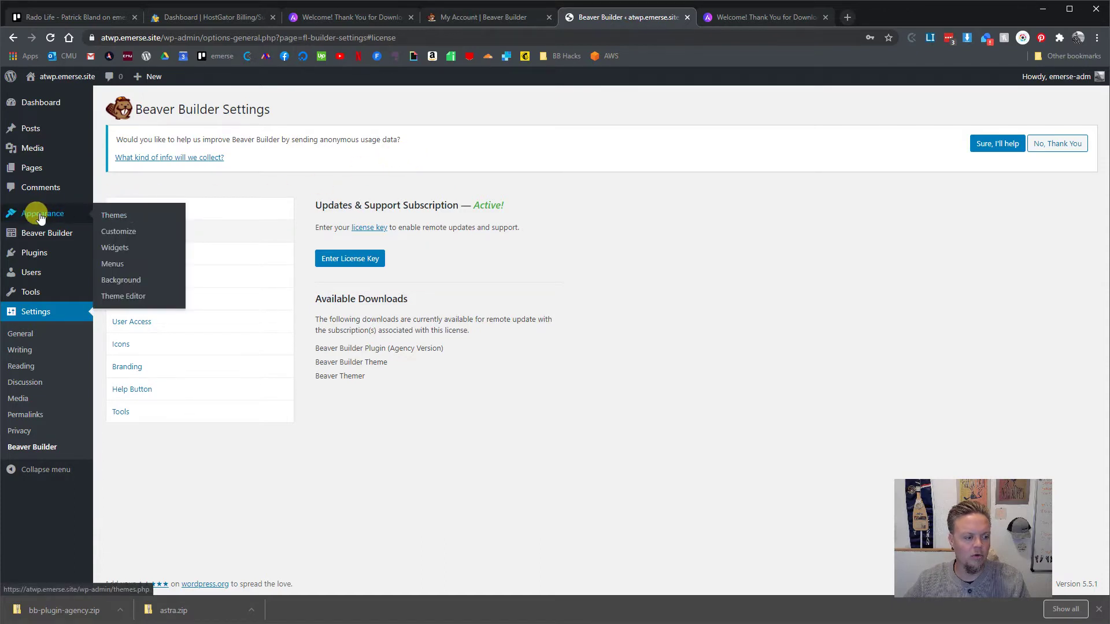
# - Upload astra.zip under Appearance > Themes, install it and activate Astra
pyautogui.click(113, 216)
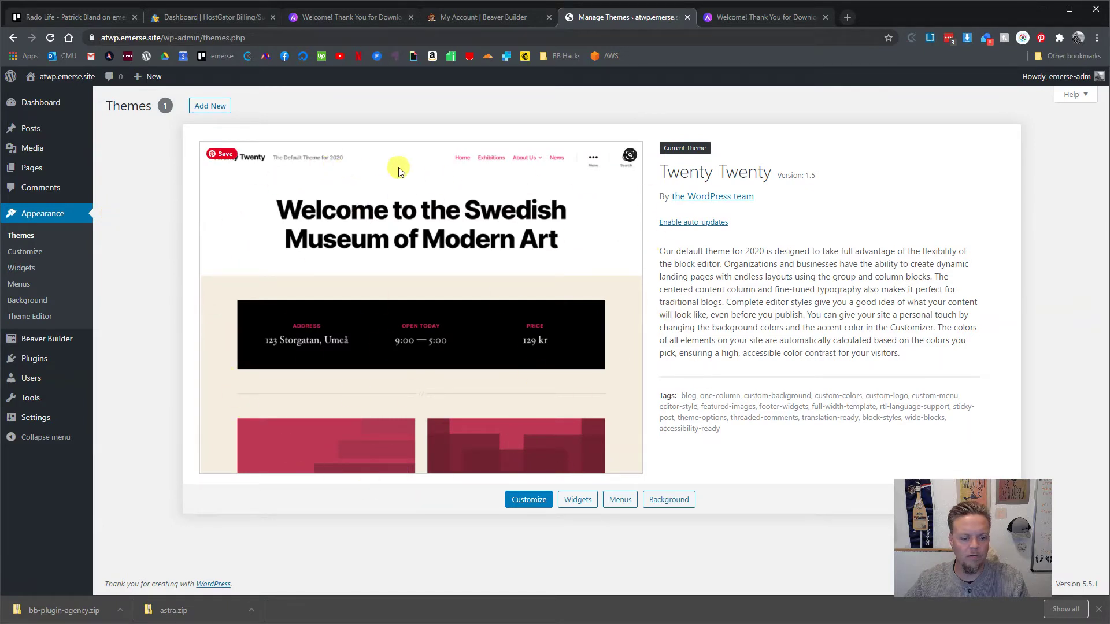
pyautogui.click(222, 108)
pyautogui.click(221, 107)
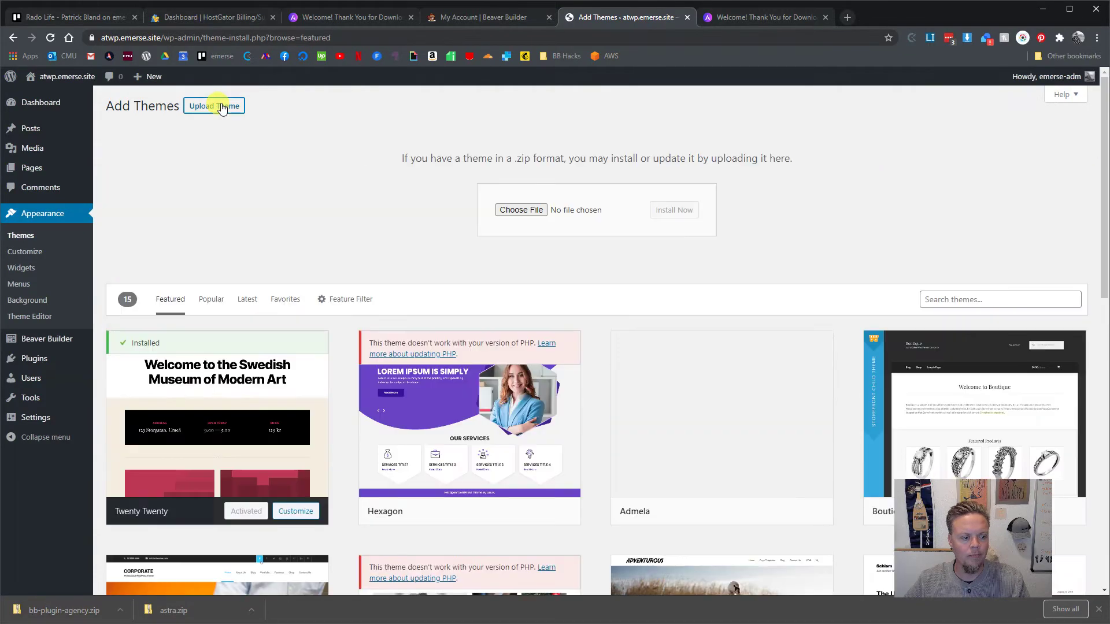
pyautogui.click(519, 210)
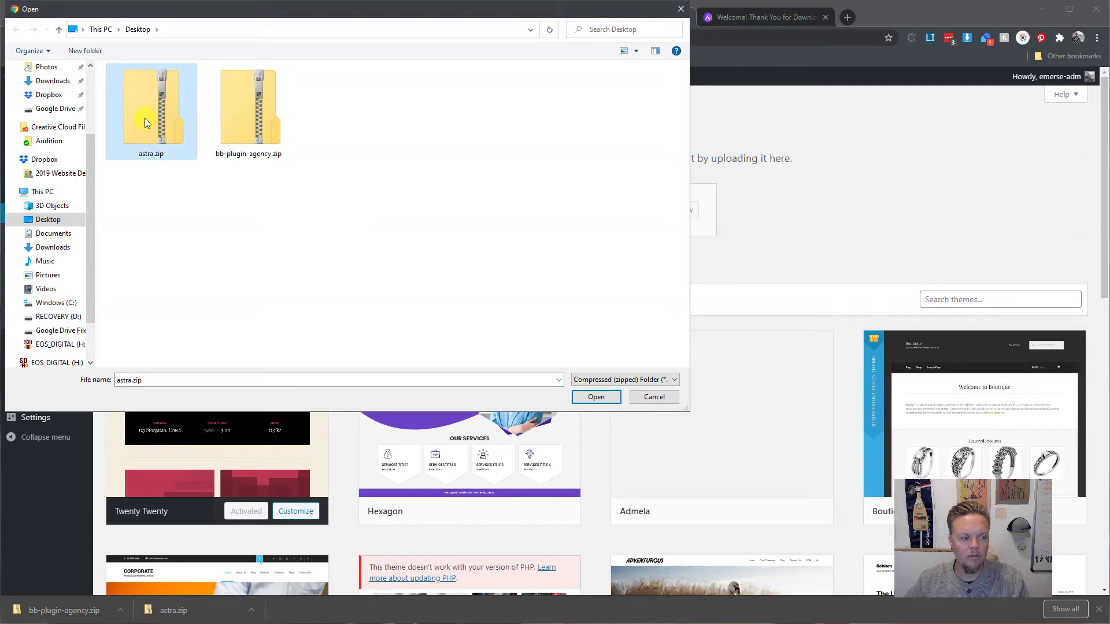
pyautogui.click(596, 397)
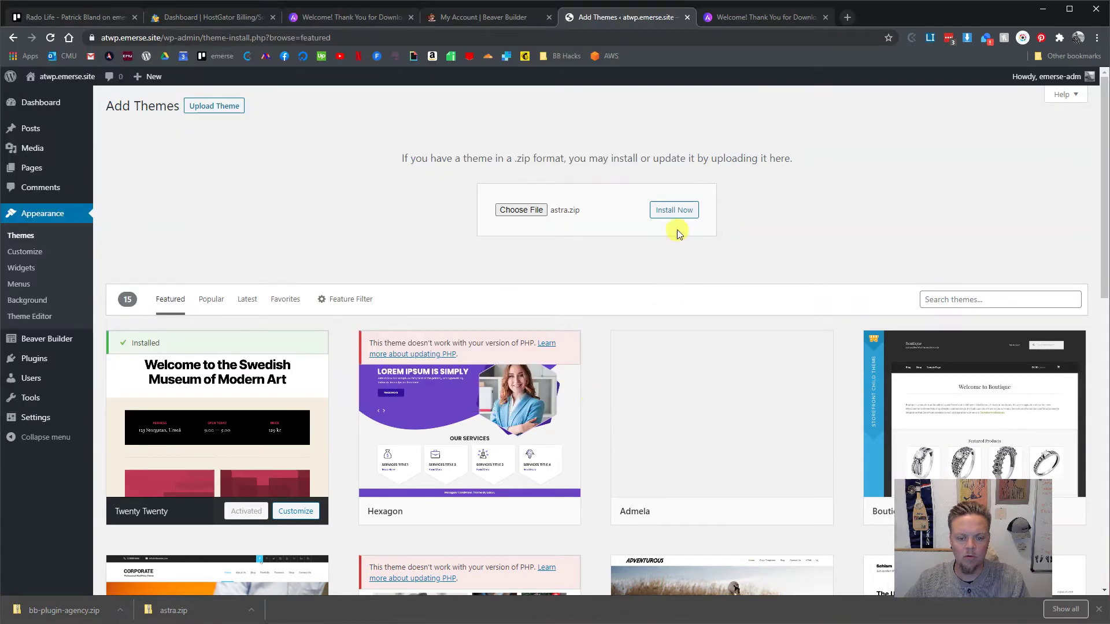
pyautogui.click(676, 209)
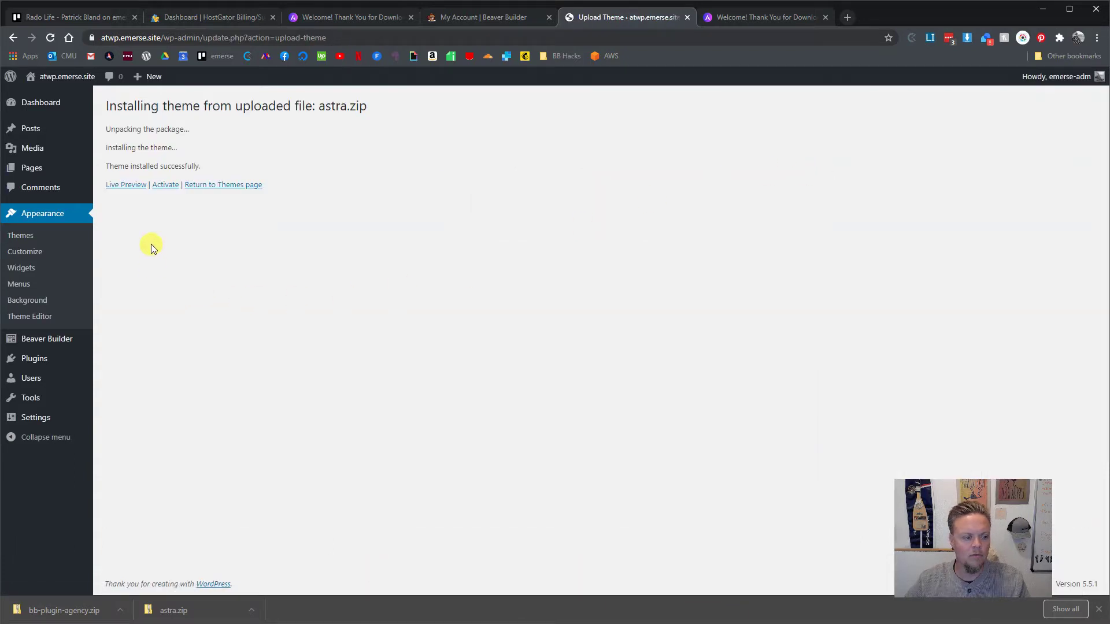
pyautogui.click(163, 185)
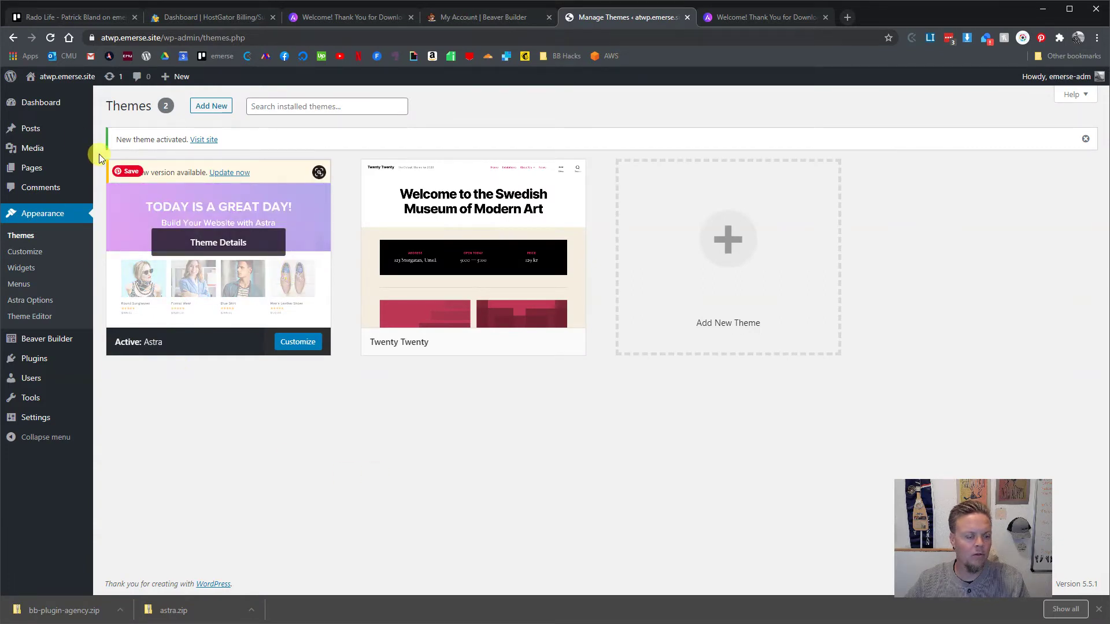
pyautogui.click(47, 82)
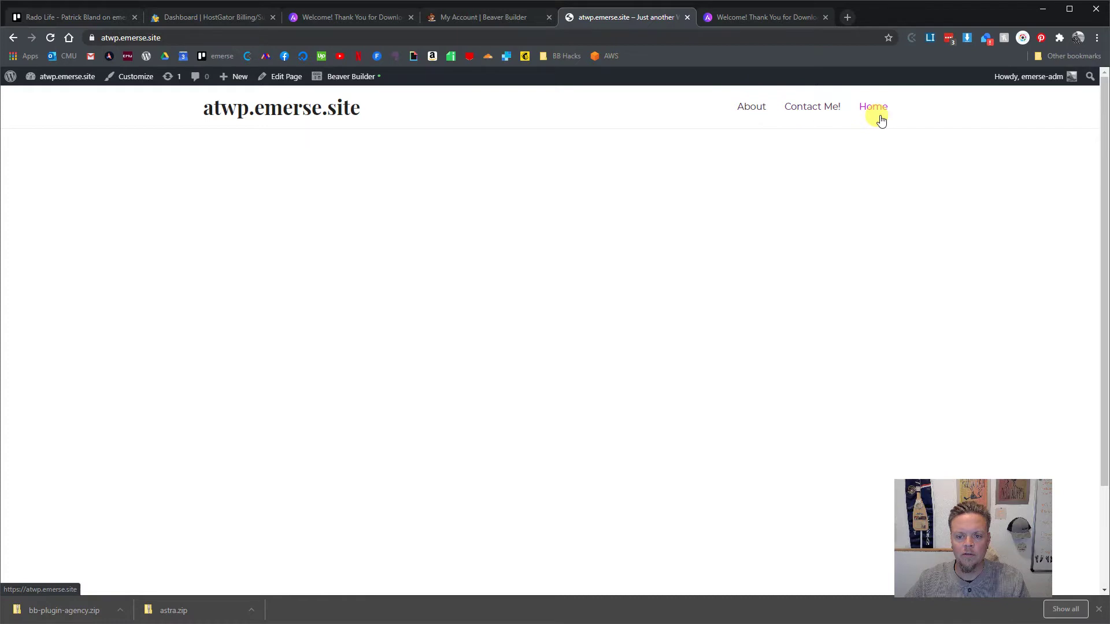
# - View the Astra-styled home page with About, Contact Me! and Home links, then return to the dashboard
pyautogui.click(209, 107)
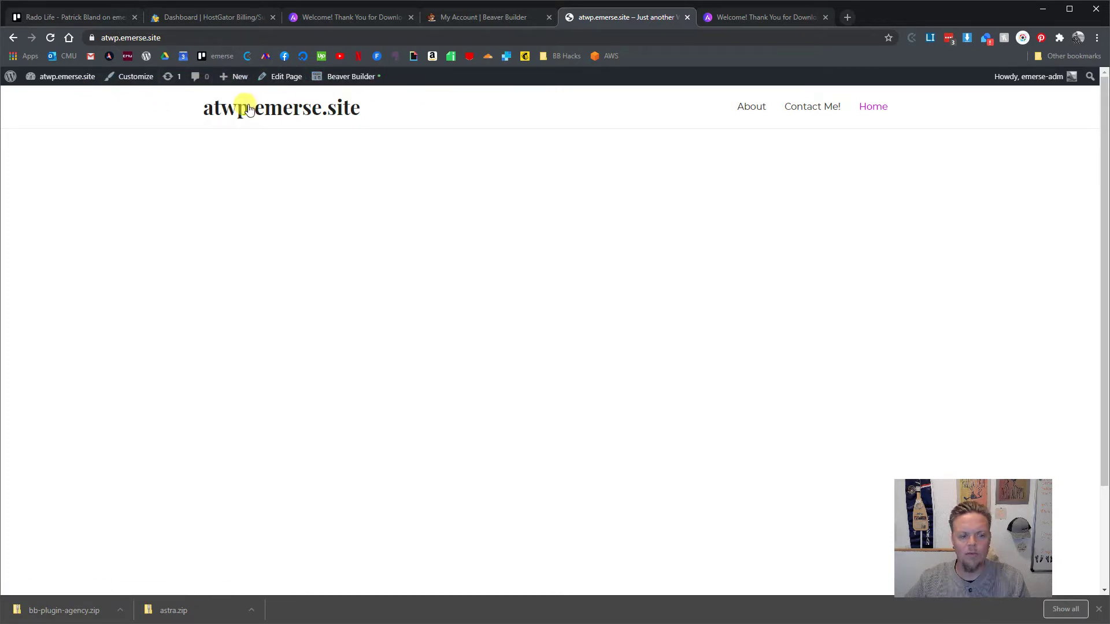
pyautogui.click(53, 80)
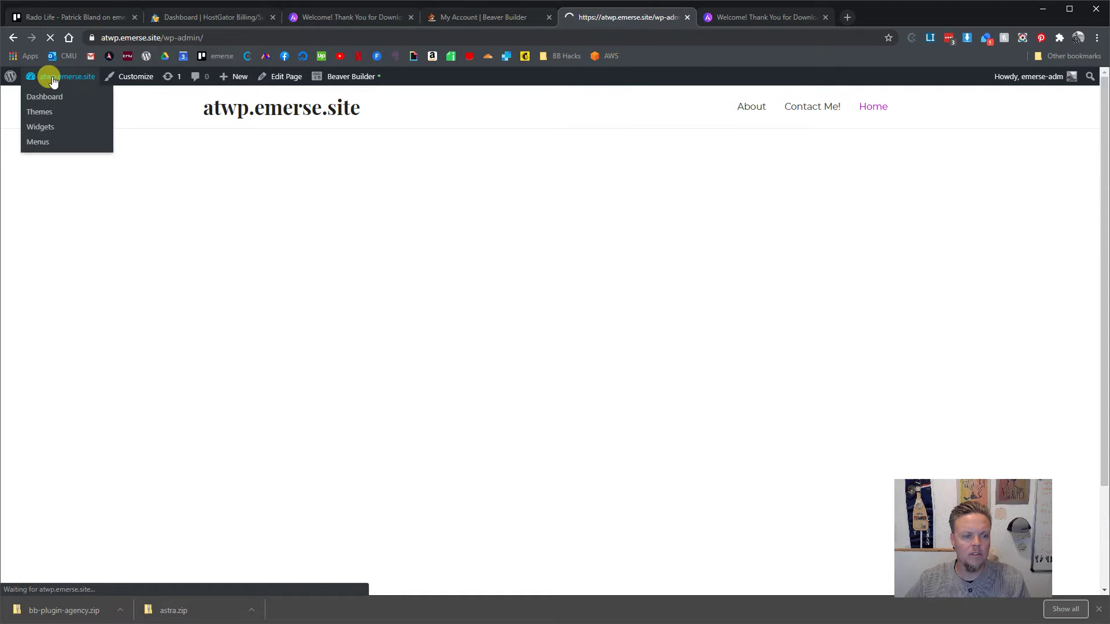
# - Open Appearance > Customize to show Astra's settings beside a live front-page preview
pyautogui.moveTo(49, 252)
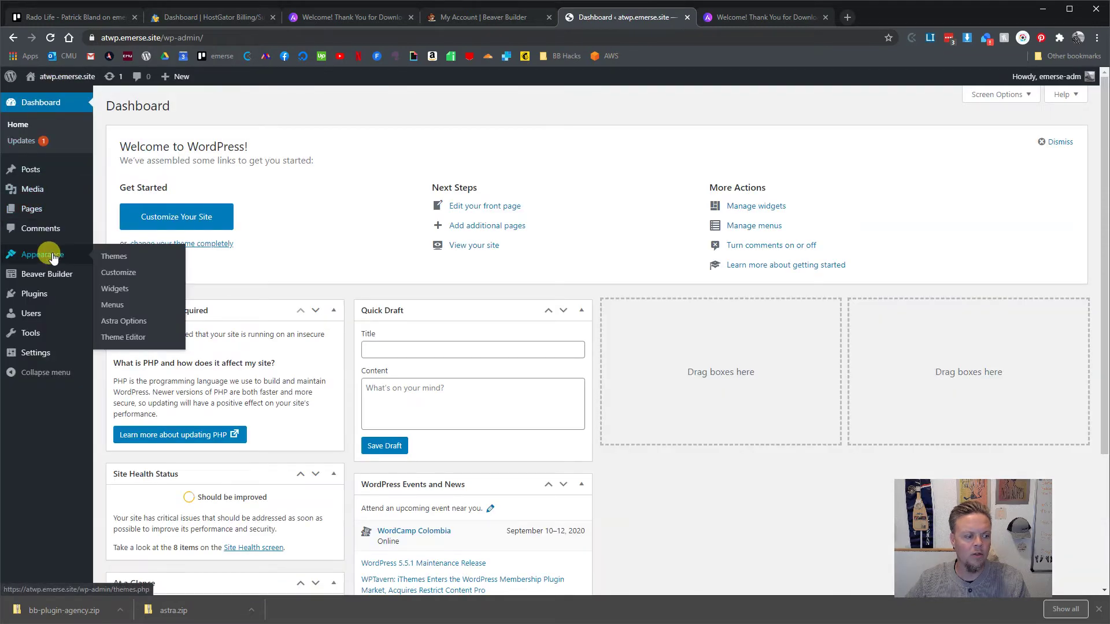
pyautogui.click(119, 273)
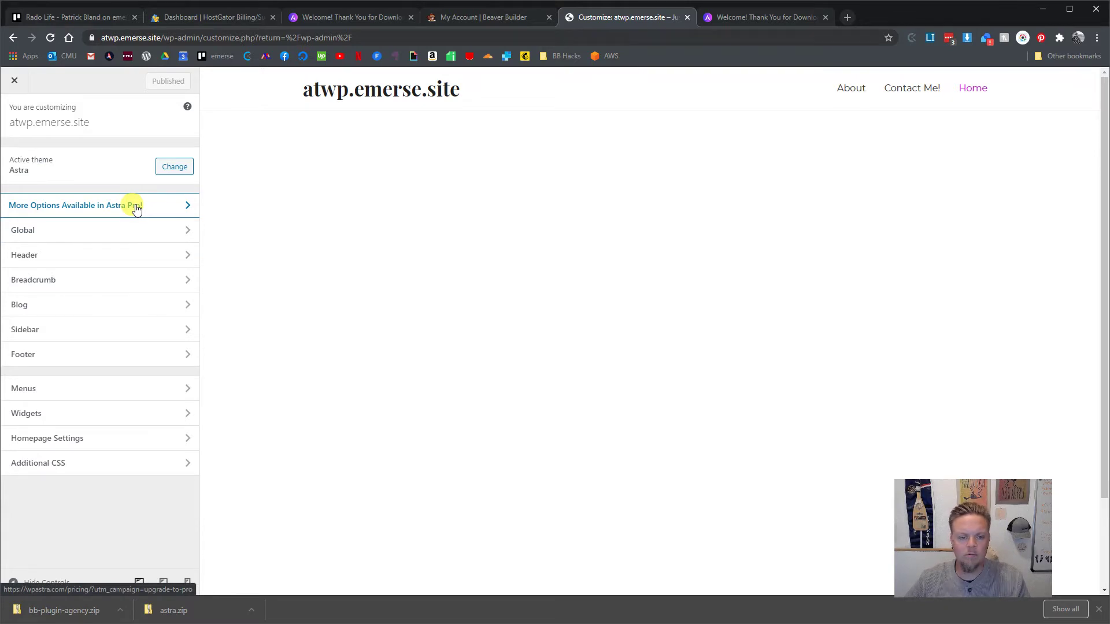
pyautogui.scroll(-2, 533, 266)
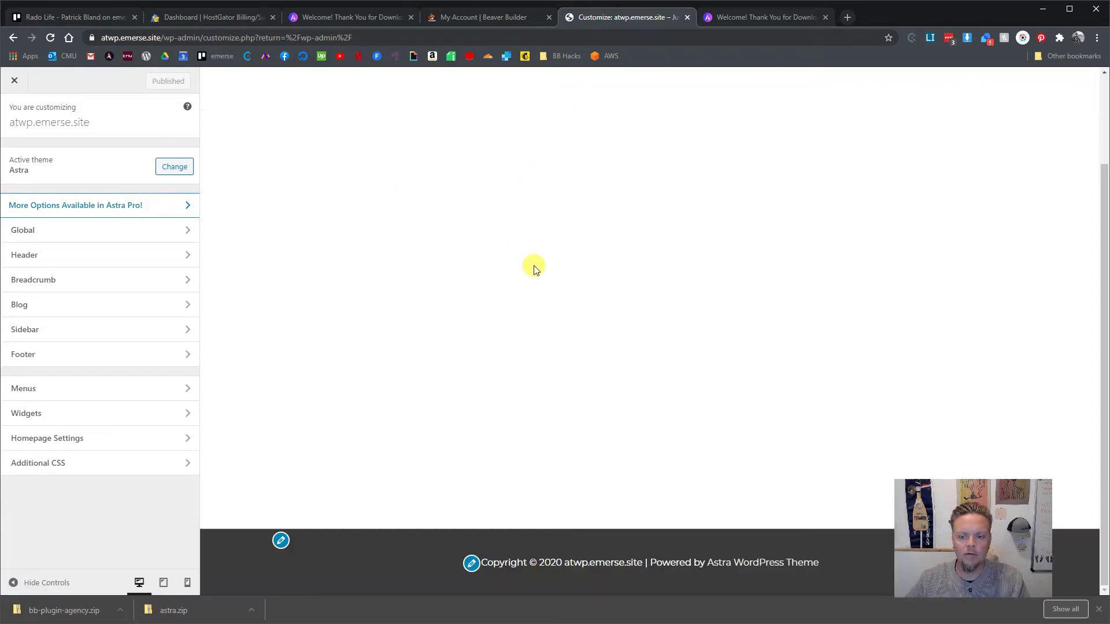
pyautogui.scroll(3, 404, 429)
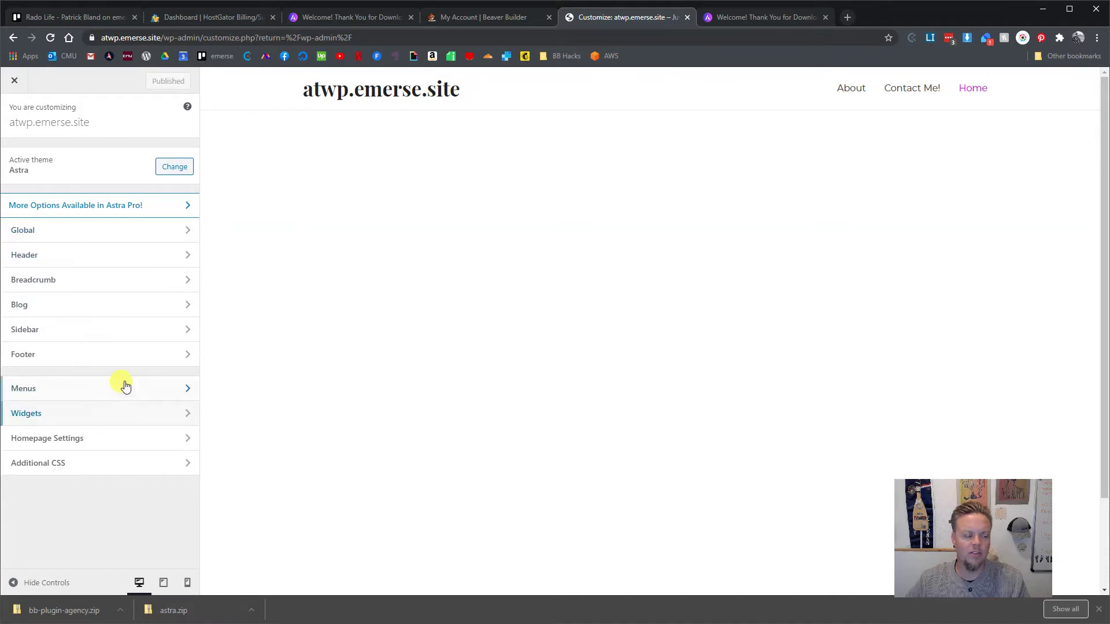
# - Review Global Typography: base font Montserrat 16 and headings Playfair Display Bold 700
pyautogui.click(110, 230)
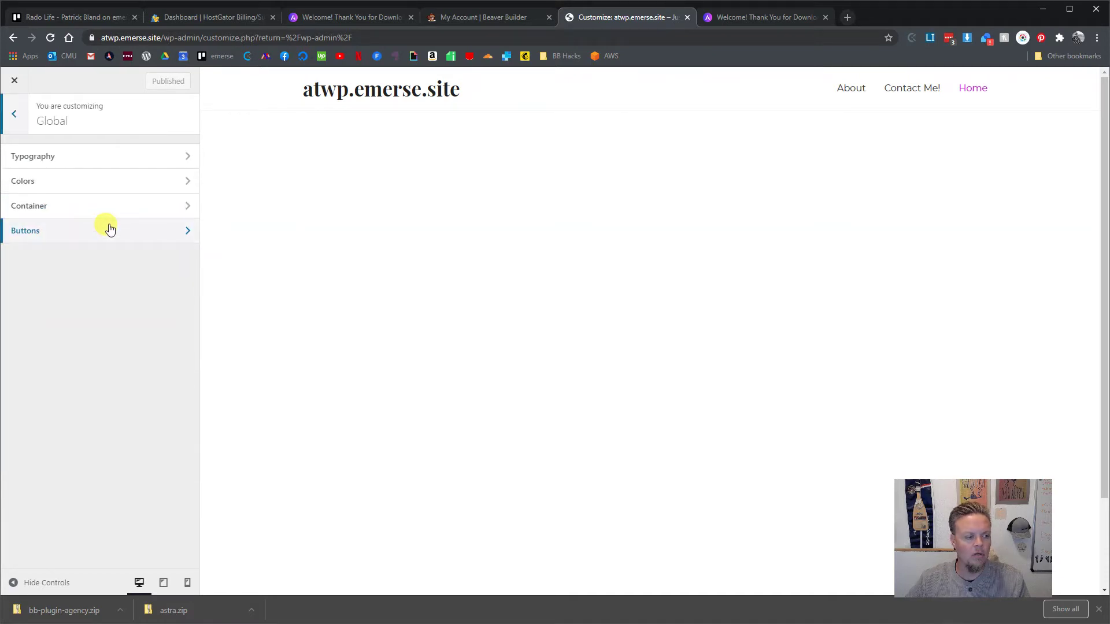
pyautogui.click(88, 164)
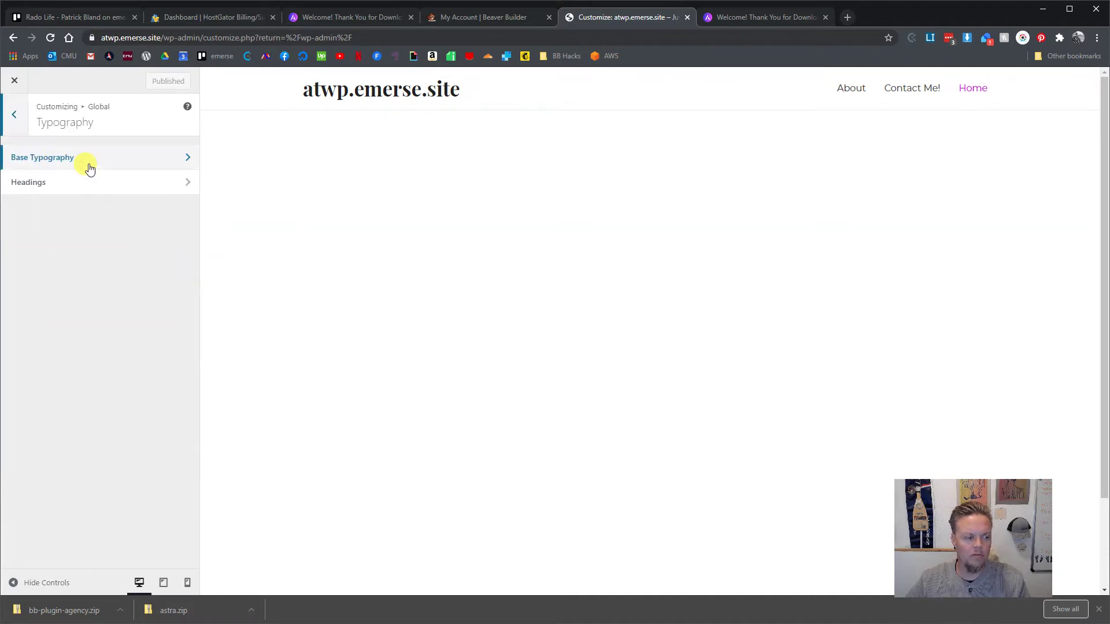
pyautogui.click(90, 169)
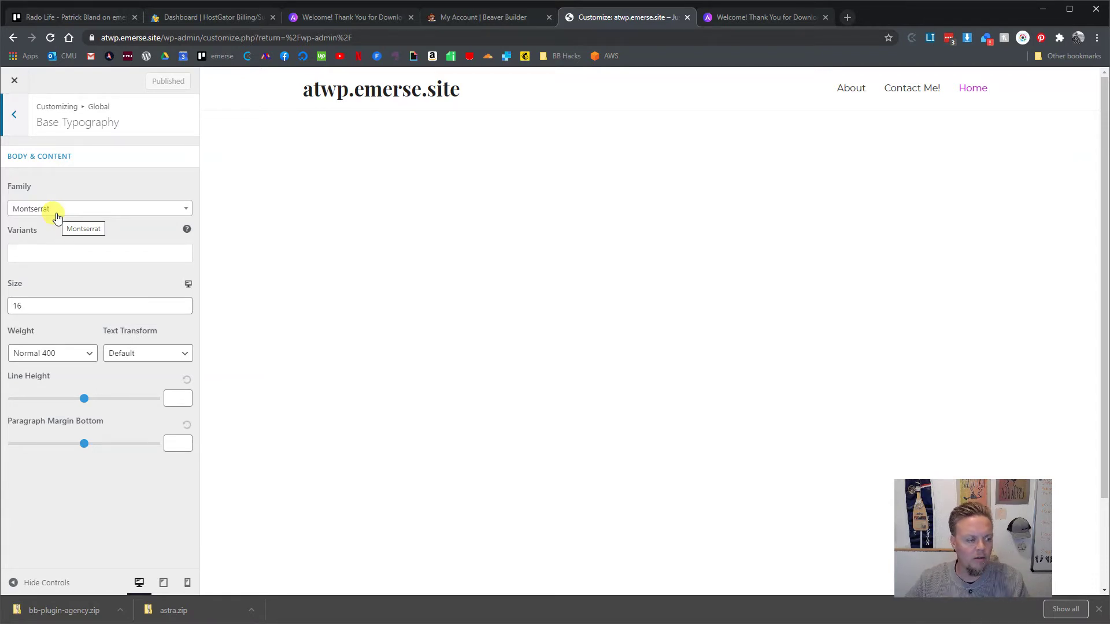
pyautogui.click(14, 125)
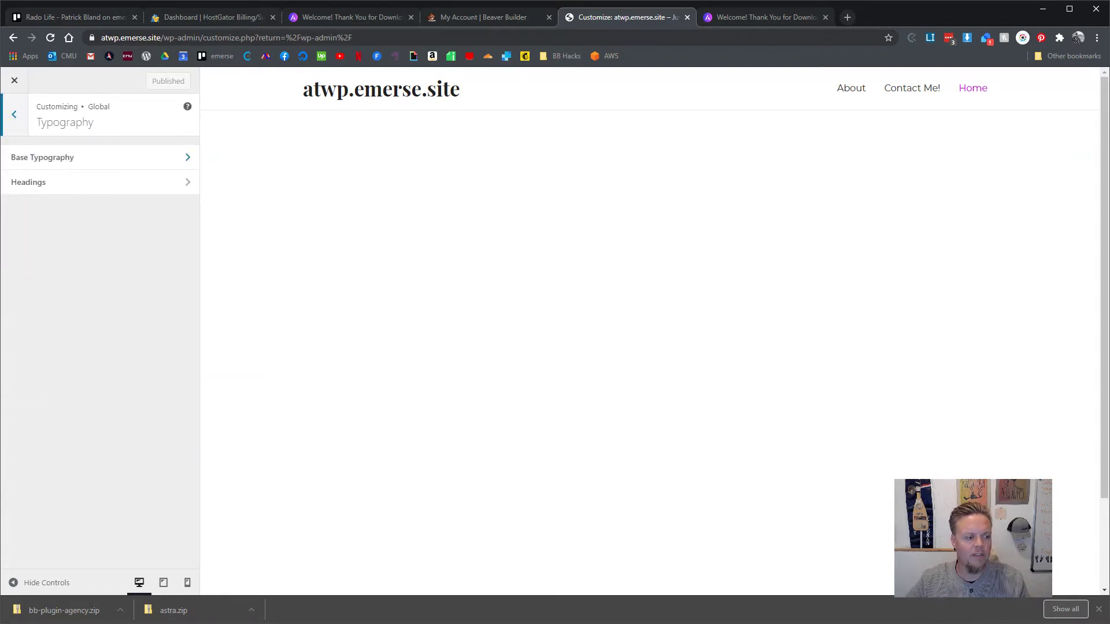
pyautogui.click(60, 184)
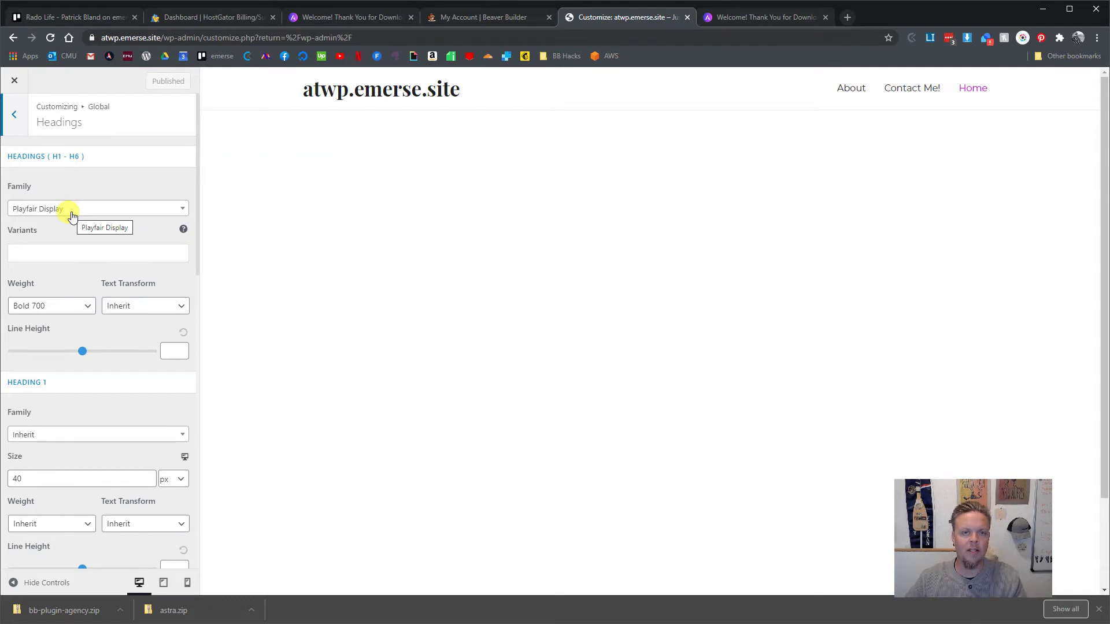
pyautogui.click(14, 123)
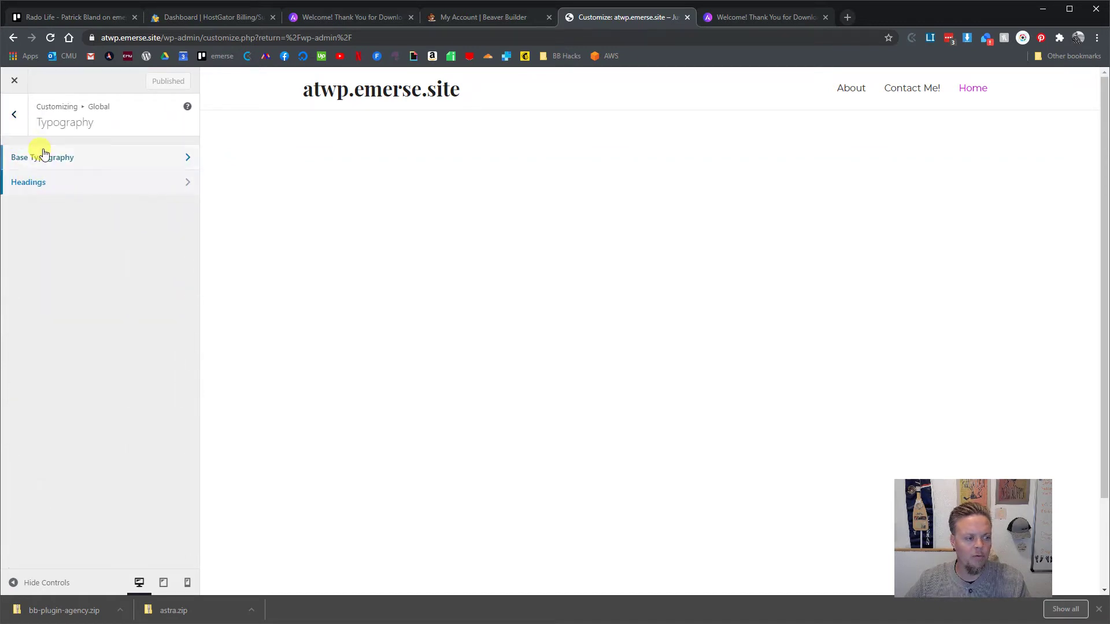
pyautogui.click(18, 124)
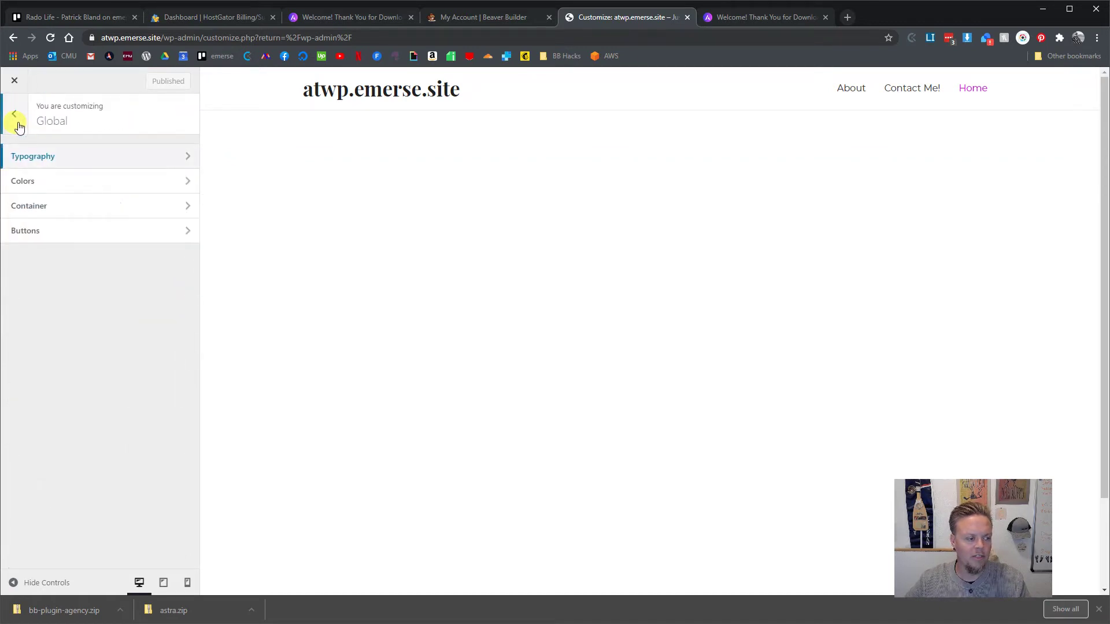
pyautogui.click(19, 180)
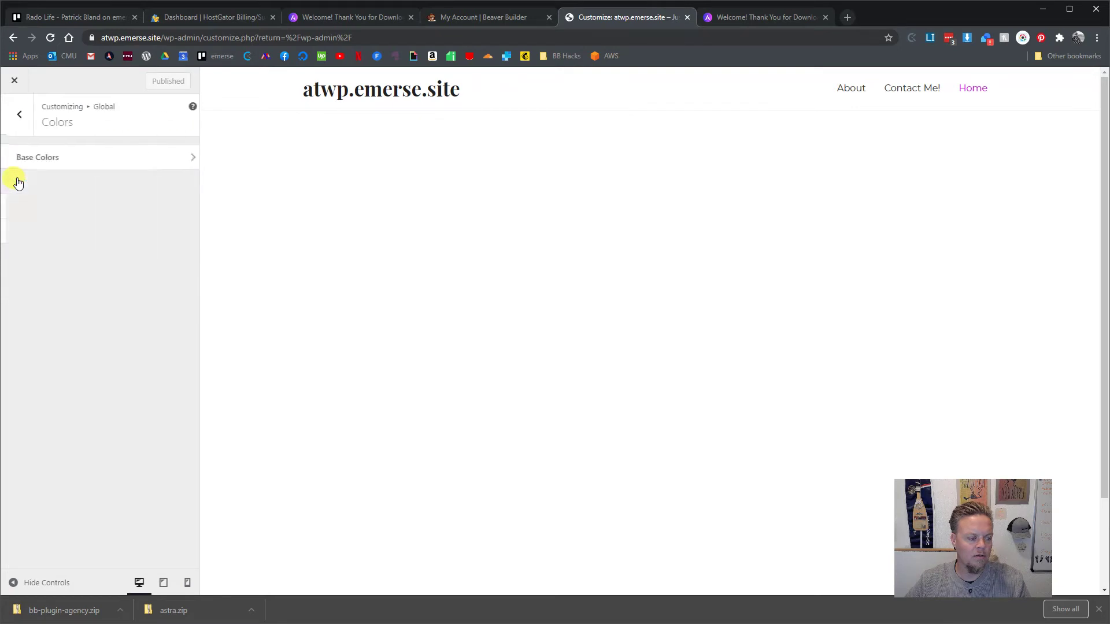
pyautogui.click(60, 161)
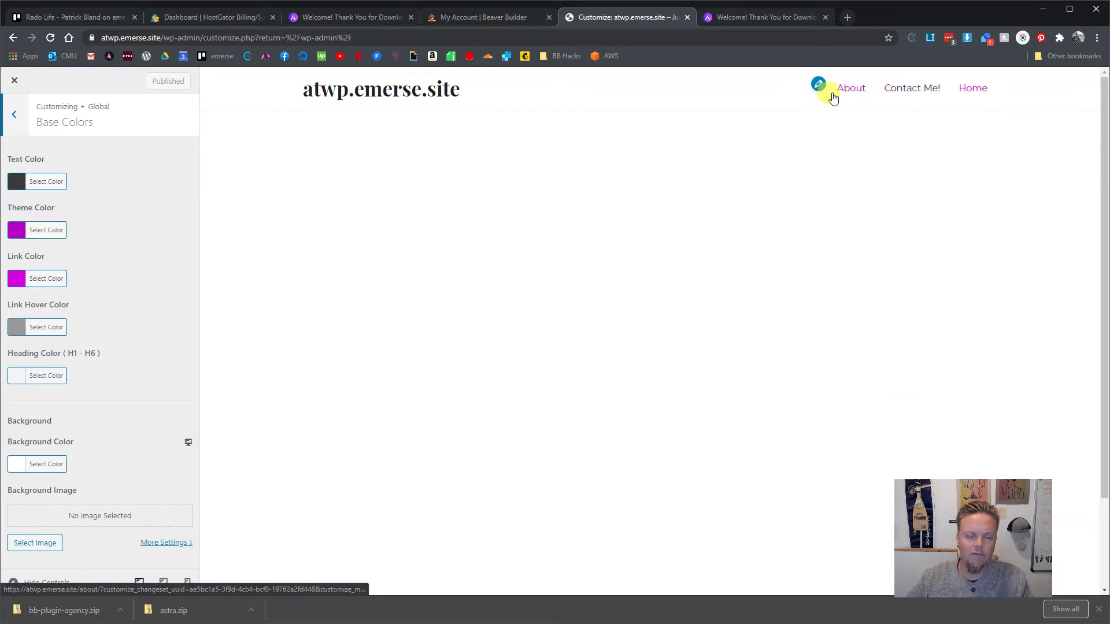
pyautogui.click(16, 118)
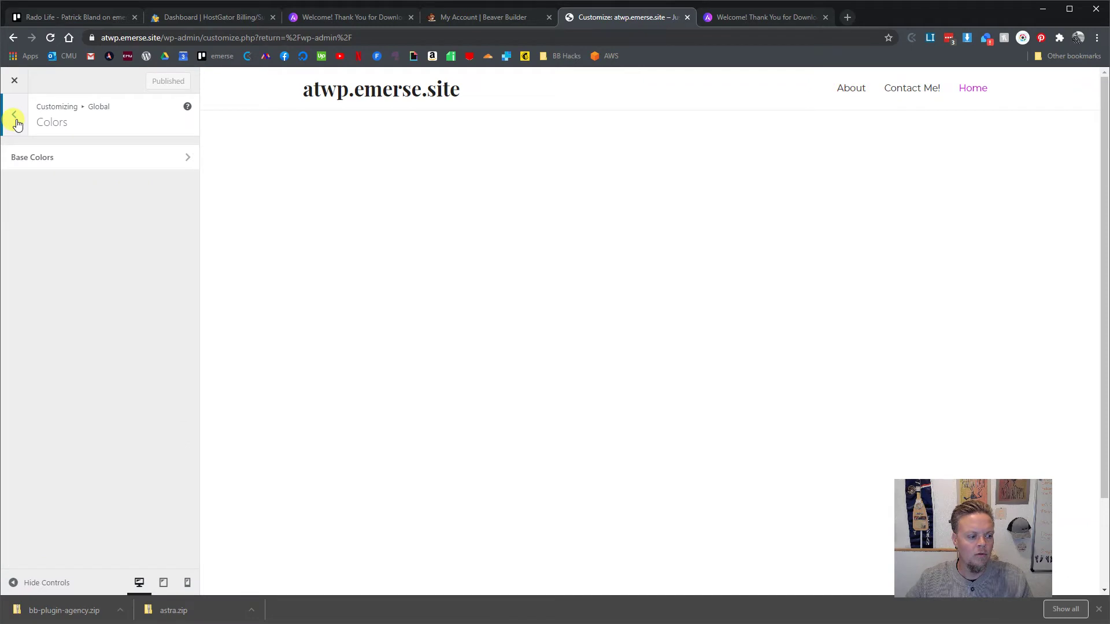
pyautogui.click(16, 119)
pyautogui.click(15, 118)
pyautogui.click(46, 237)
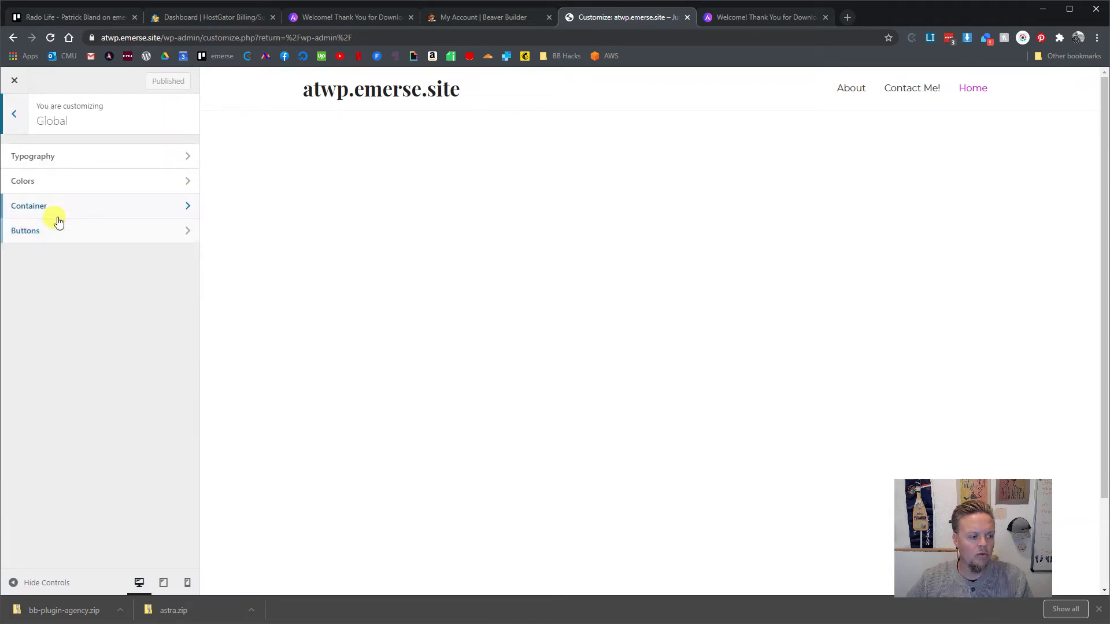
# - Review Global Container width and Buttons padding (10 px vertical, 40 px horizontal)
pyautogui.click(60, 205)
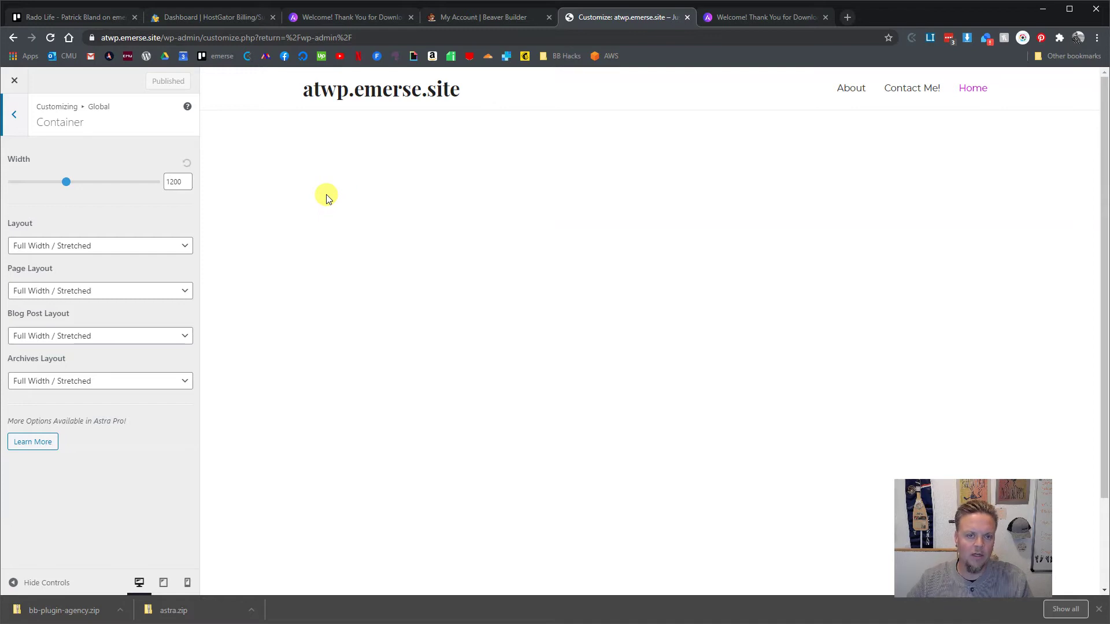
pyautogui.click(13, 114)
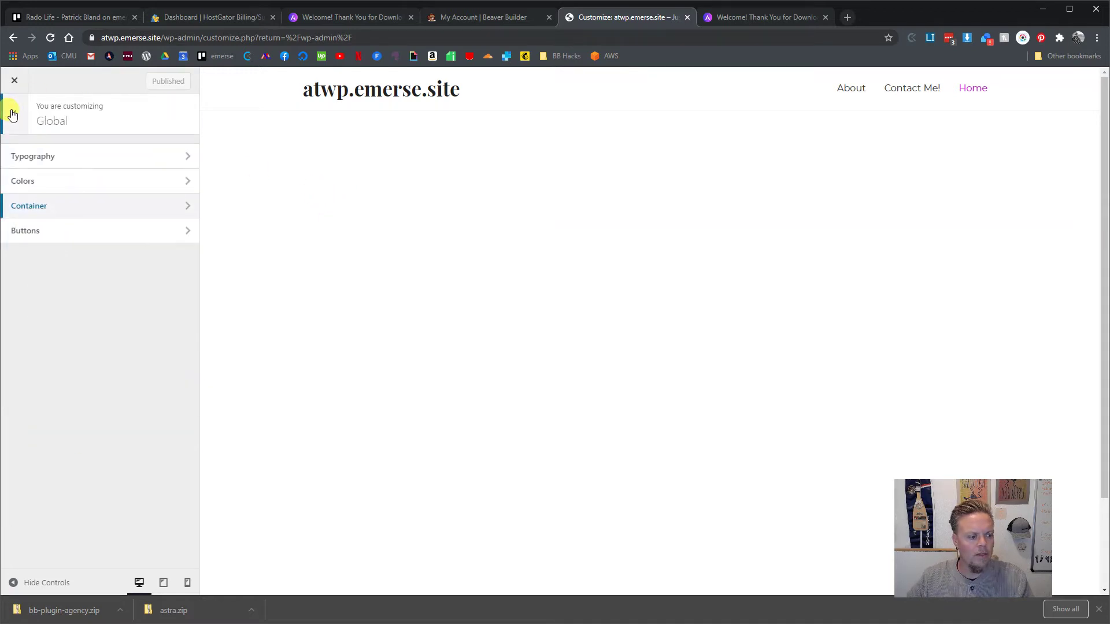
pyautogui.click(16, 230)
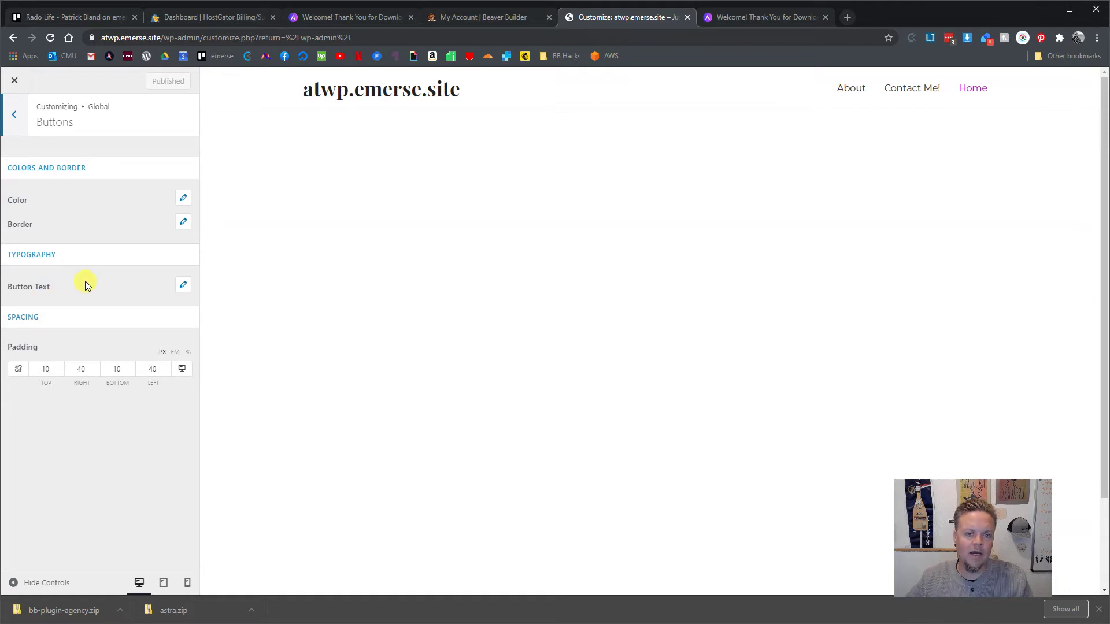
pyautogui.click(18, 114)
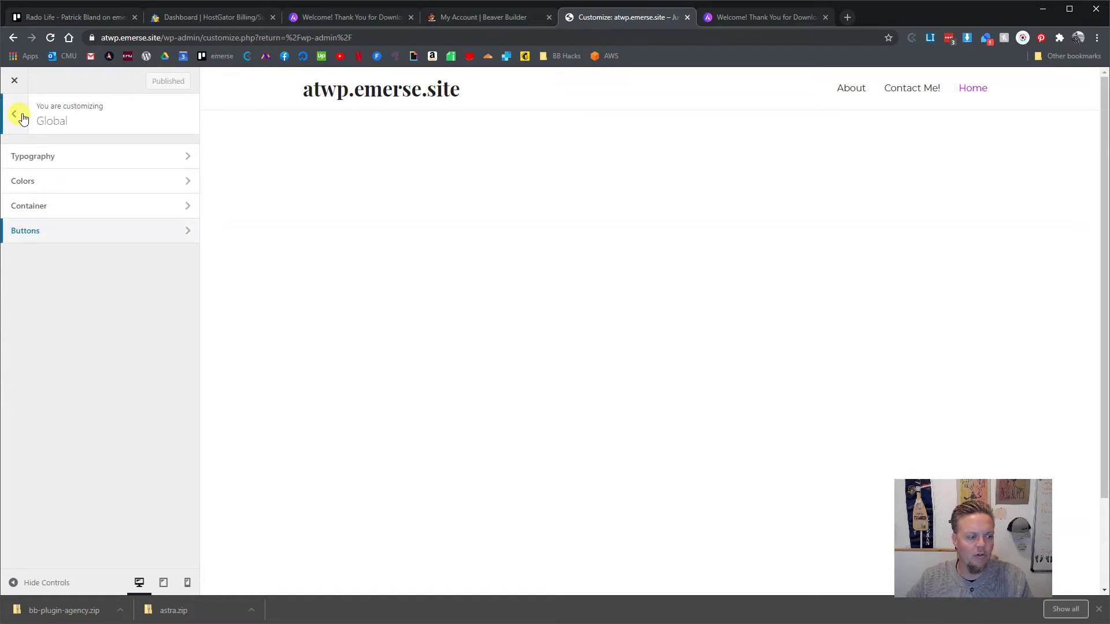
pyautogui.click(21, 116)
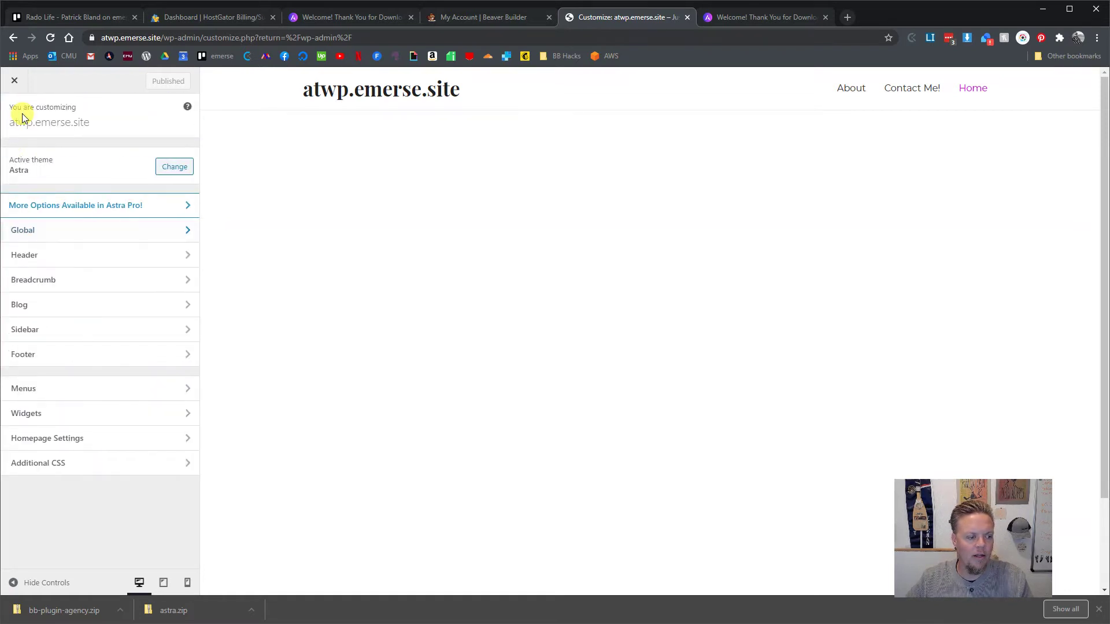
# - Try the centred and reversed Primary Header layouts, then keep title-left, menu-right
pyautogui.click(49, 261)
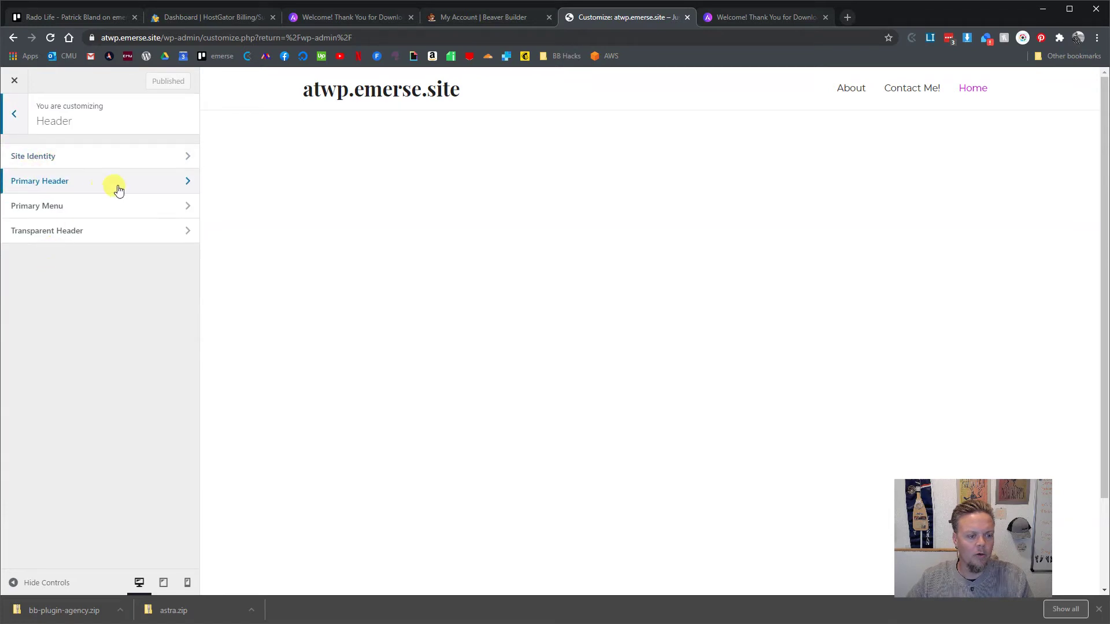
pyautogui.click(55, 181)
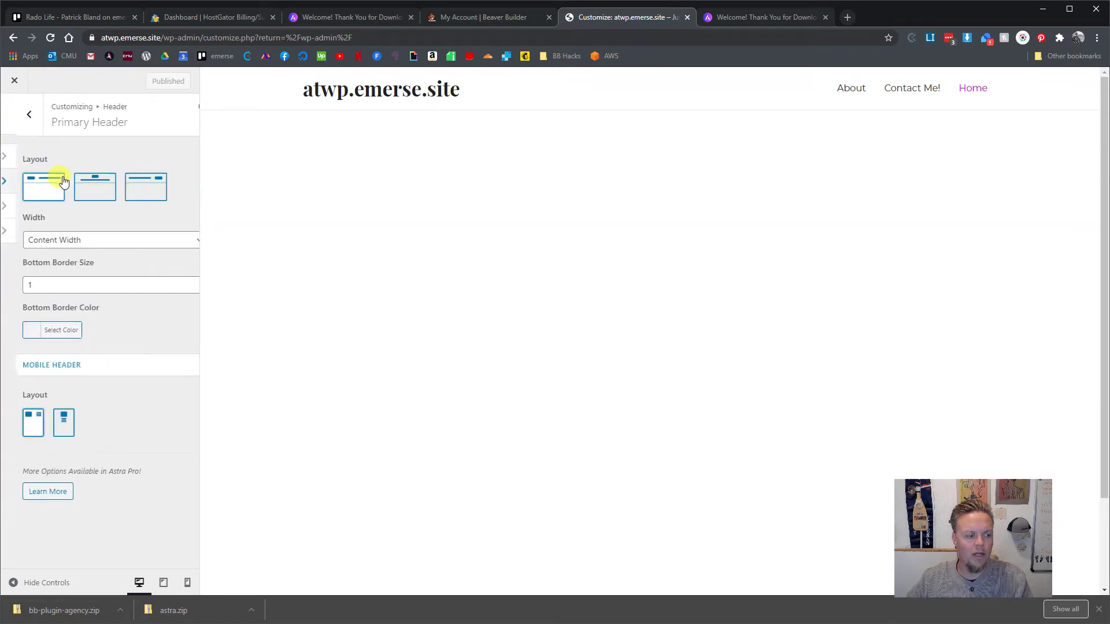
pyautogui.click(80, 189)
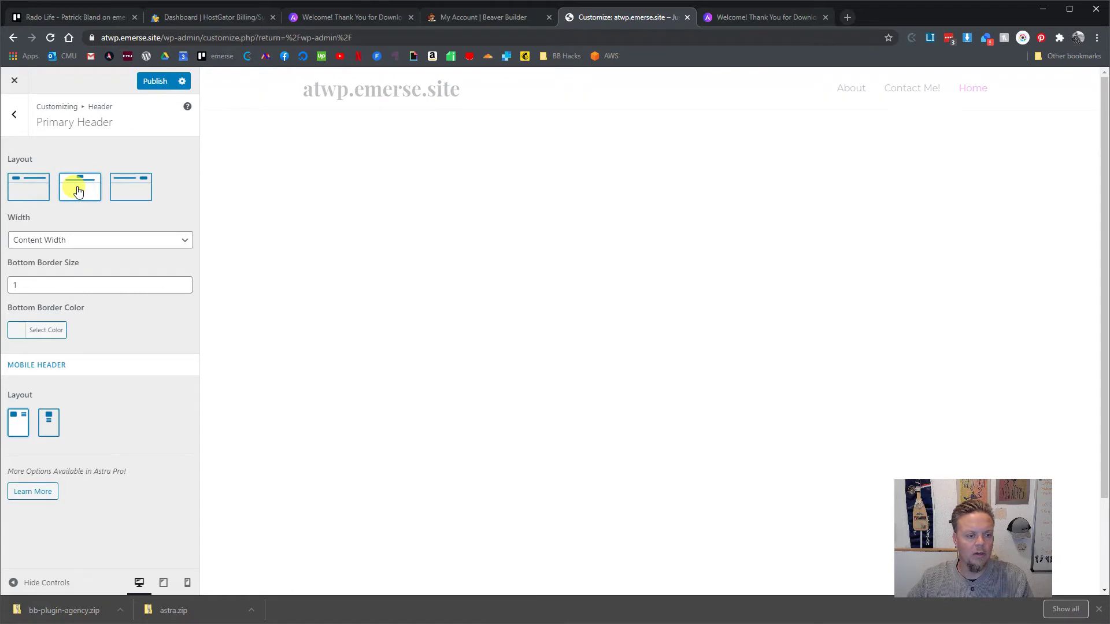
pyautogui.click(129, 193)
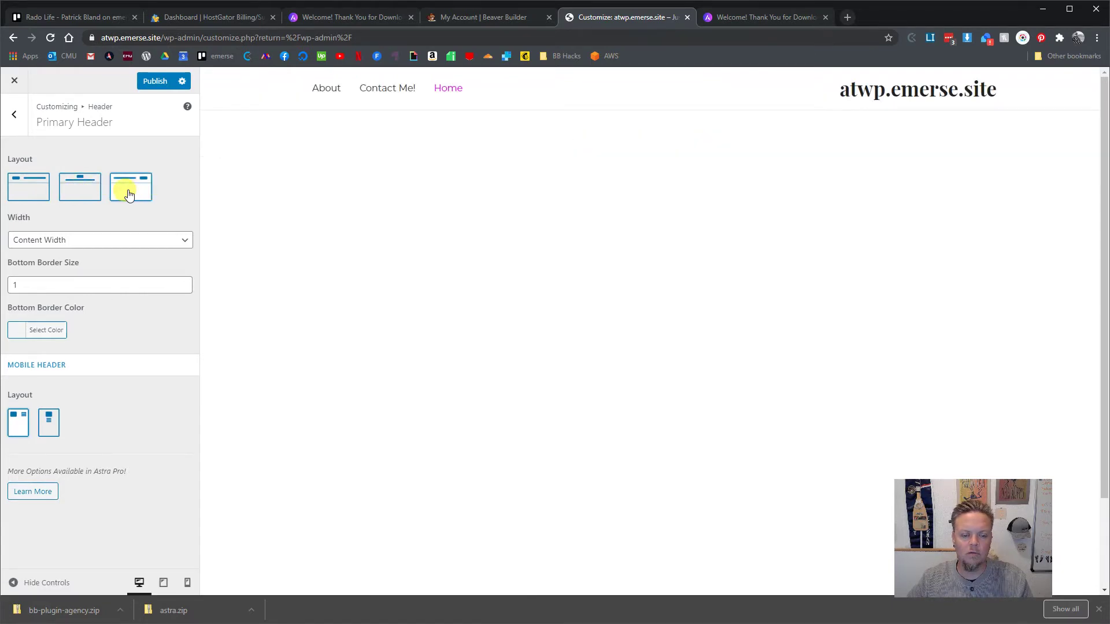
pyautogui.click(31, 193)
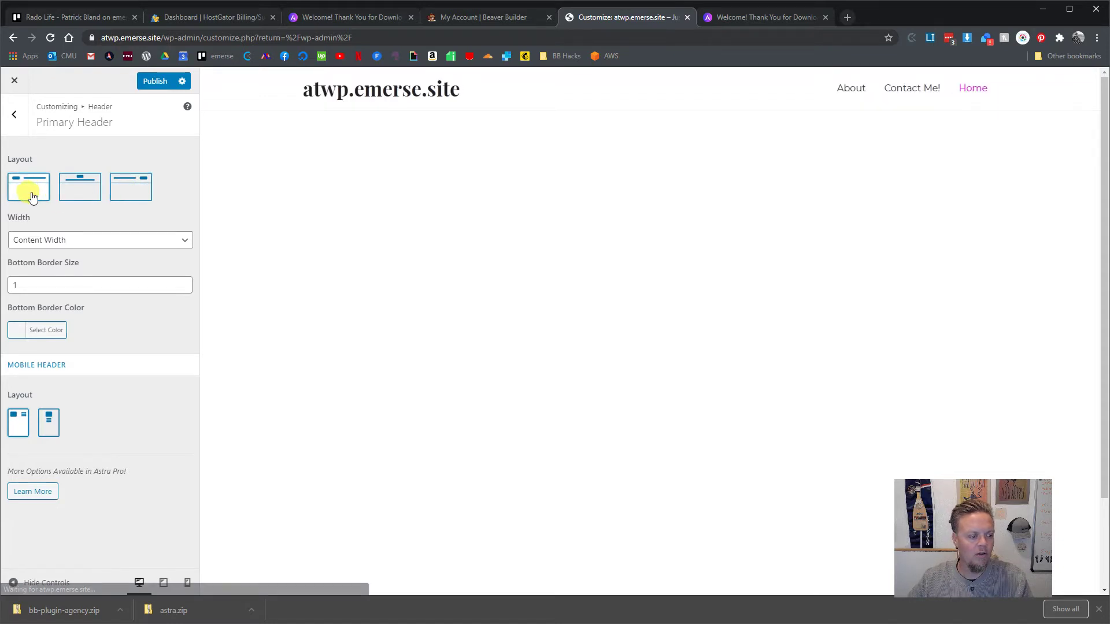
# - Preview the stacked mobile header at phone size, then restore the side-by-side mobile layout
pyautogui.click(52, 425)
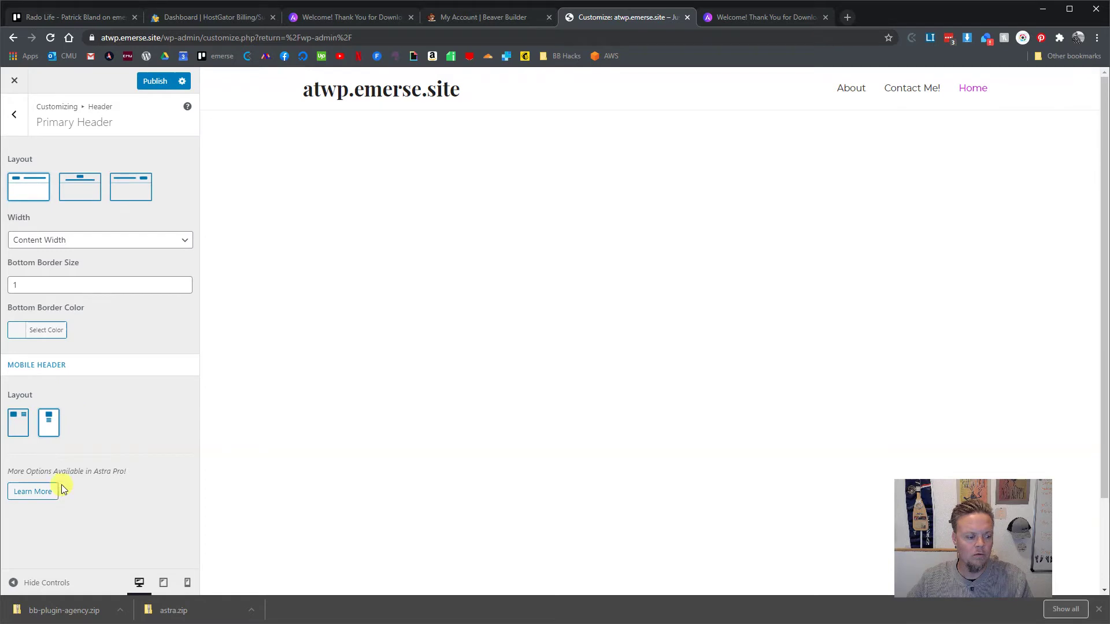
pyautogui.click(186, 583)
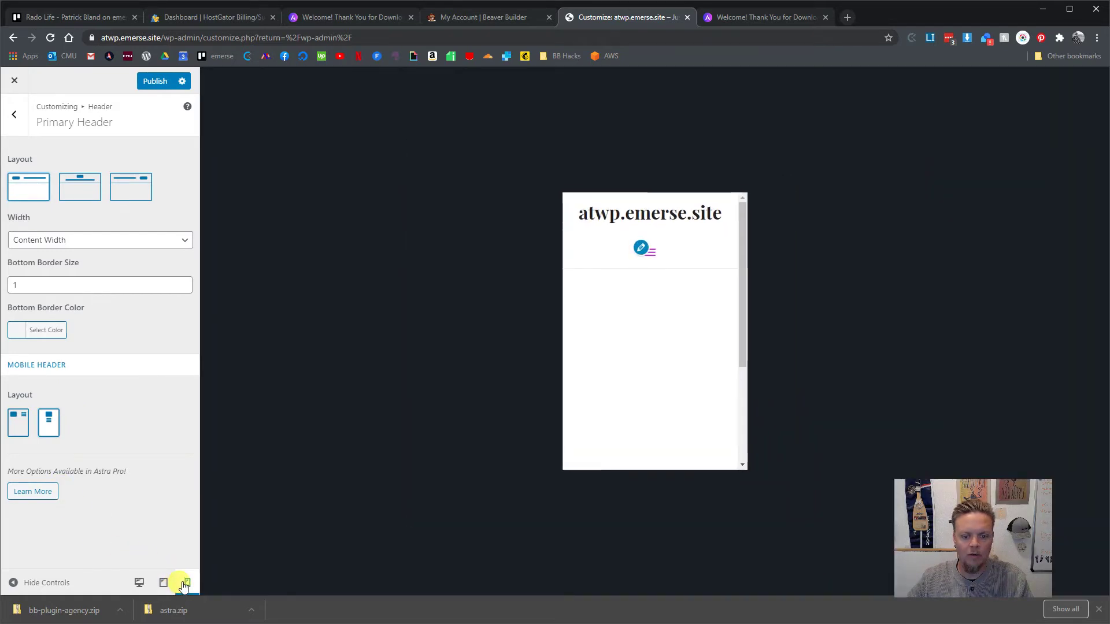
pyautogui.click(23, 427)
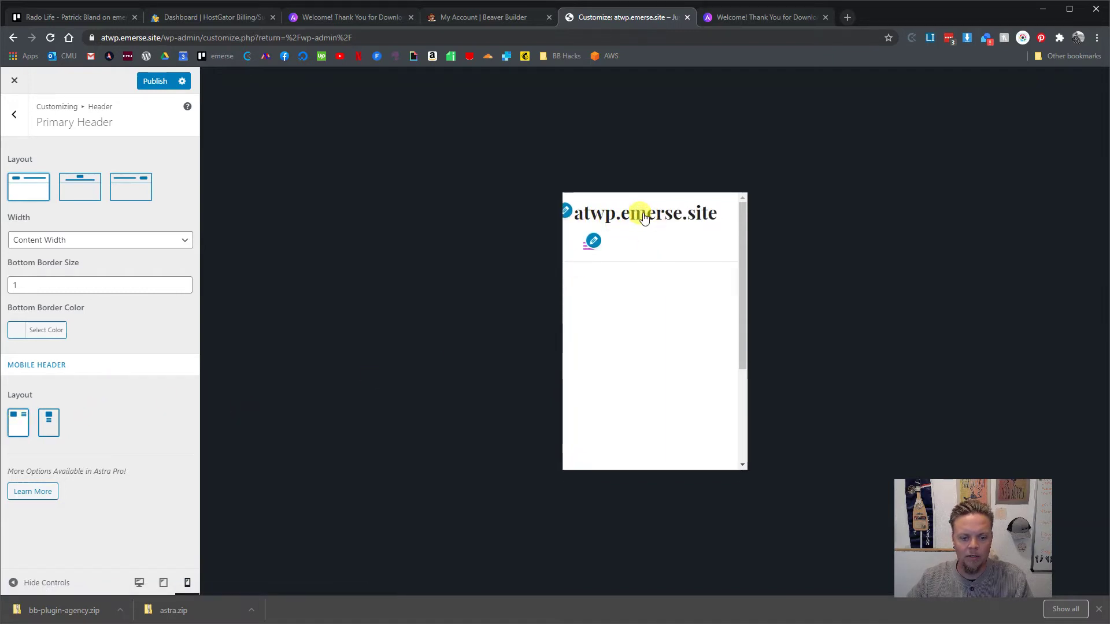
pyautogui.click(139, 583)
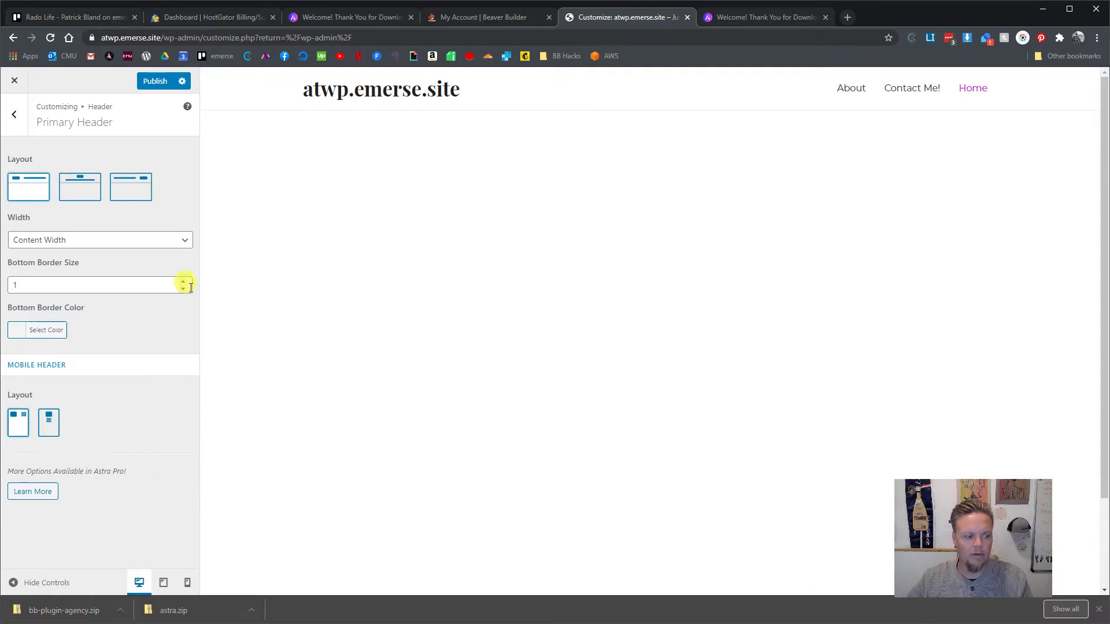
pyautogui.click(15, 114)
# - Check the Primary Menu's Last Item in Menu options, keeping it set to None
pyautogui.click(38, 206)
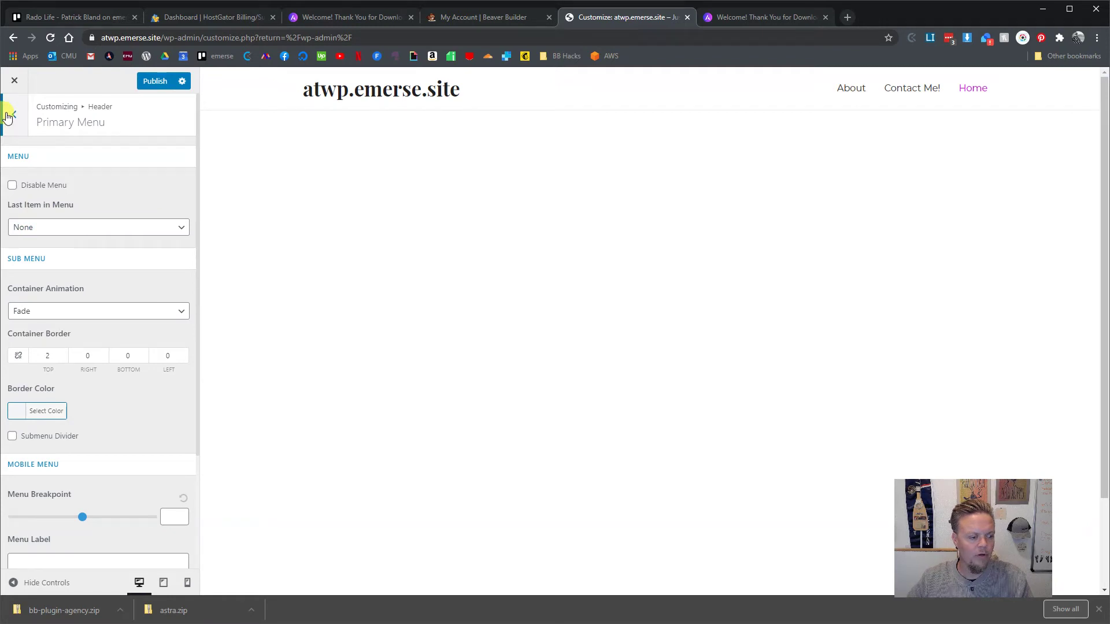
pyautogui.scroll(-1, 46, 271)
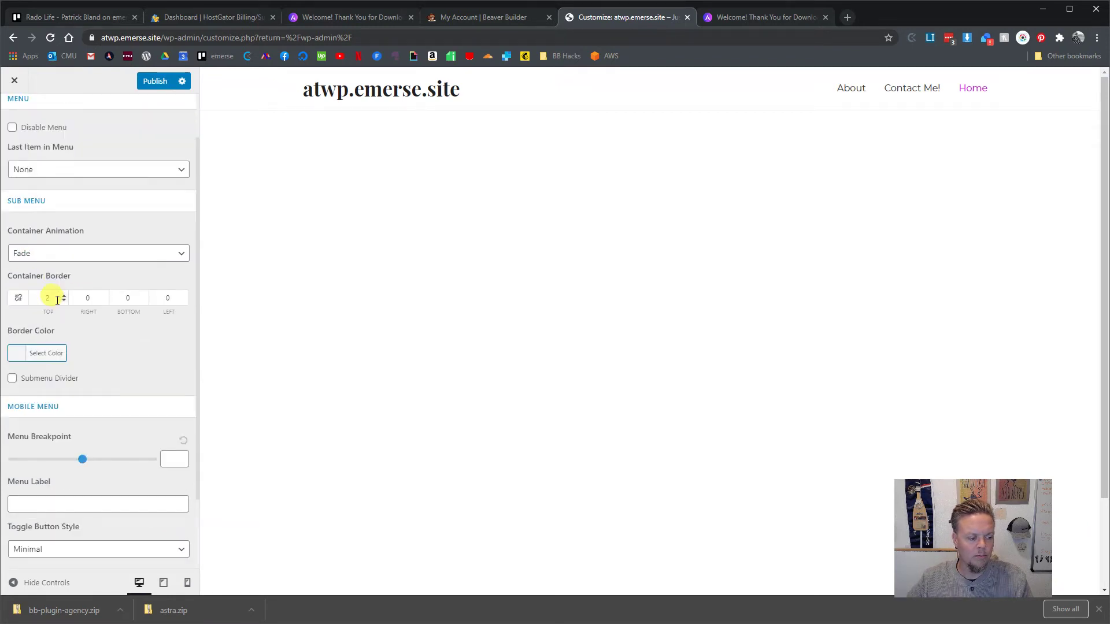
pyautogui.click(70, 171)
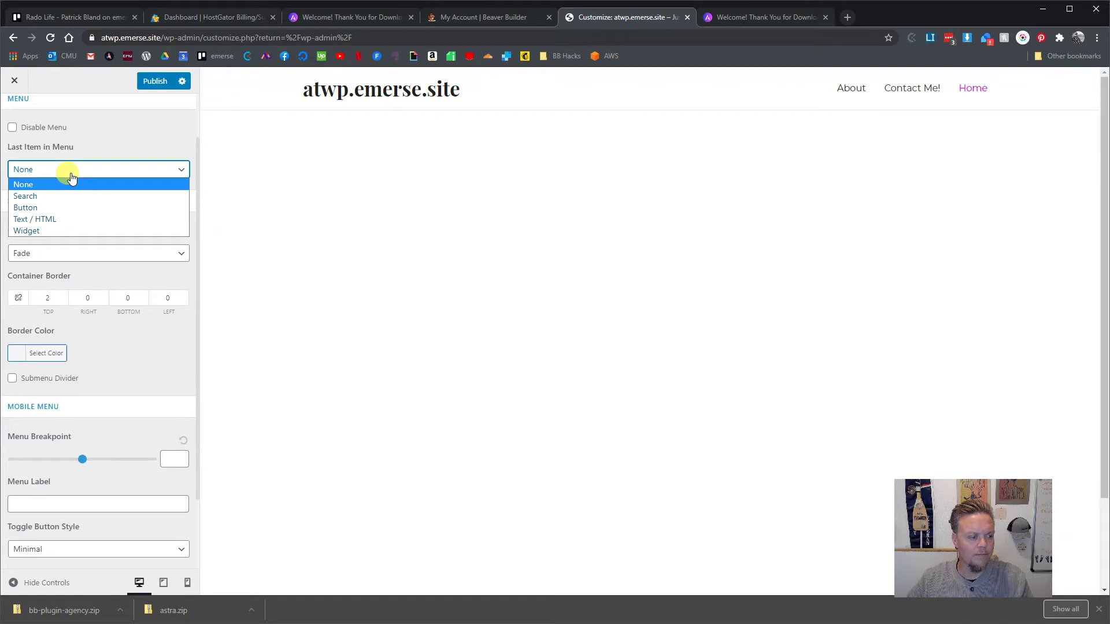
pyautogui.click(107, 143)
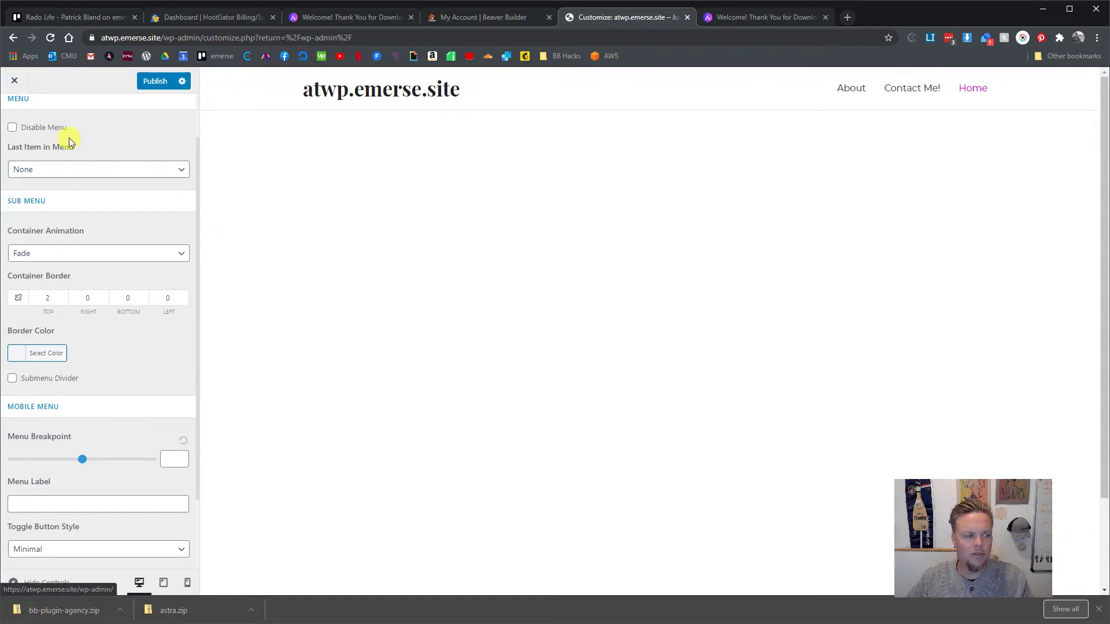
pyautogui.scroll(1, 69, 137)
pyautogui.click(14, 115)
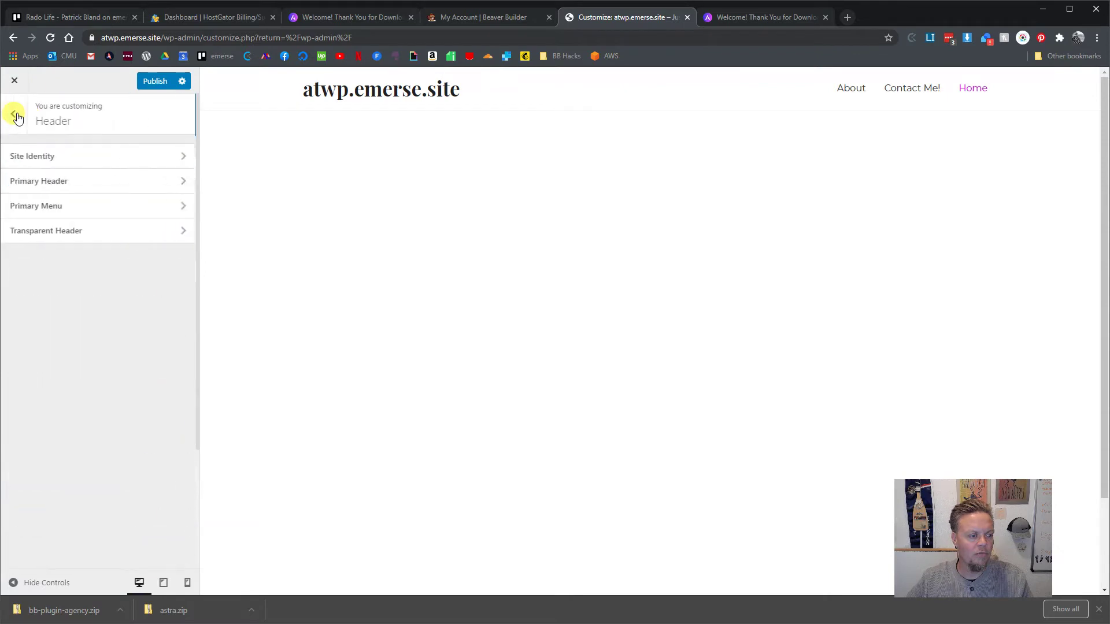
# - Inspect the Transparent Header settings without changes, then return to the main Customizer list
pyautogui.click(44, 231)
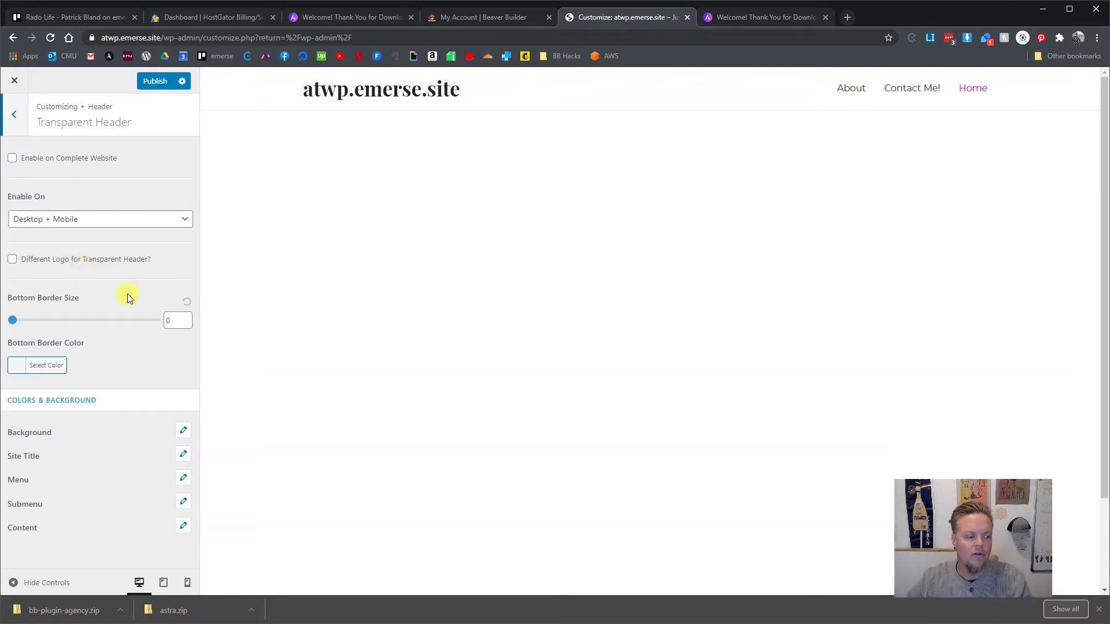
pyautogui.click(12, 118)
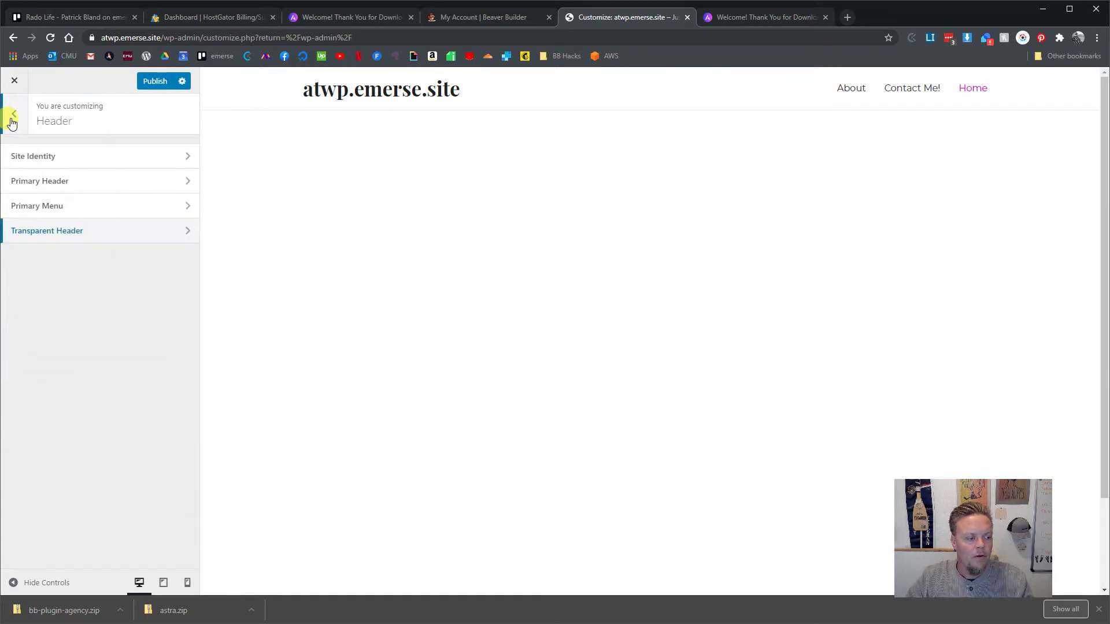
pyautogui.click(64, 231)
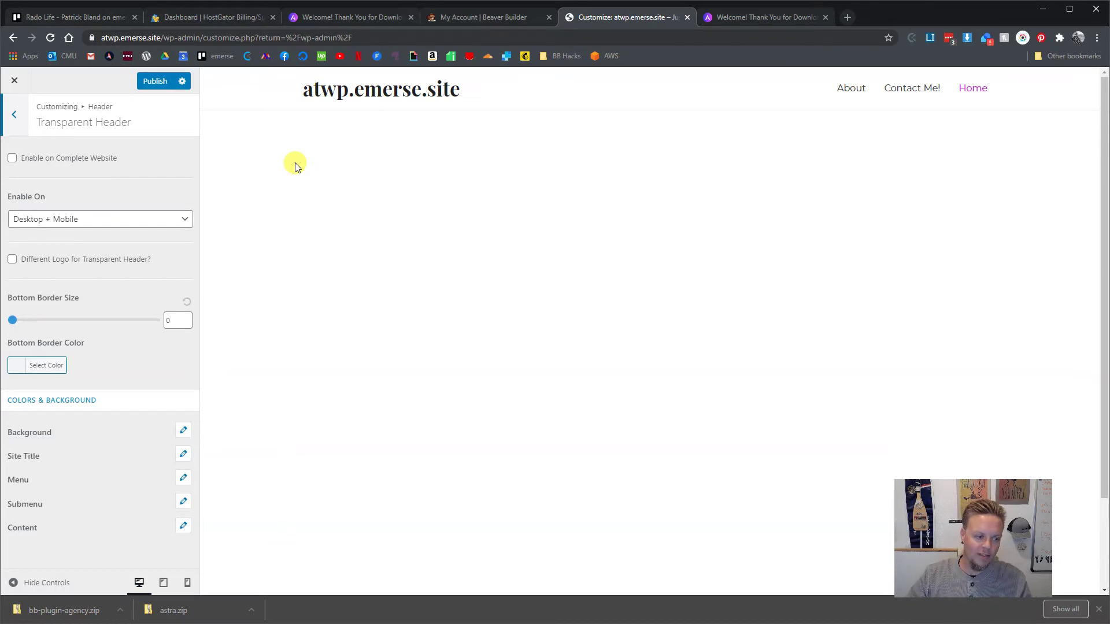
pyautogui.click(17, 117)
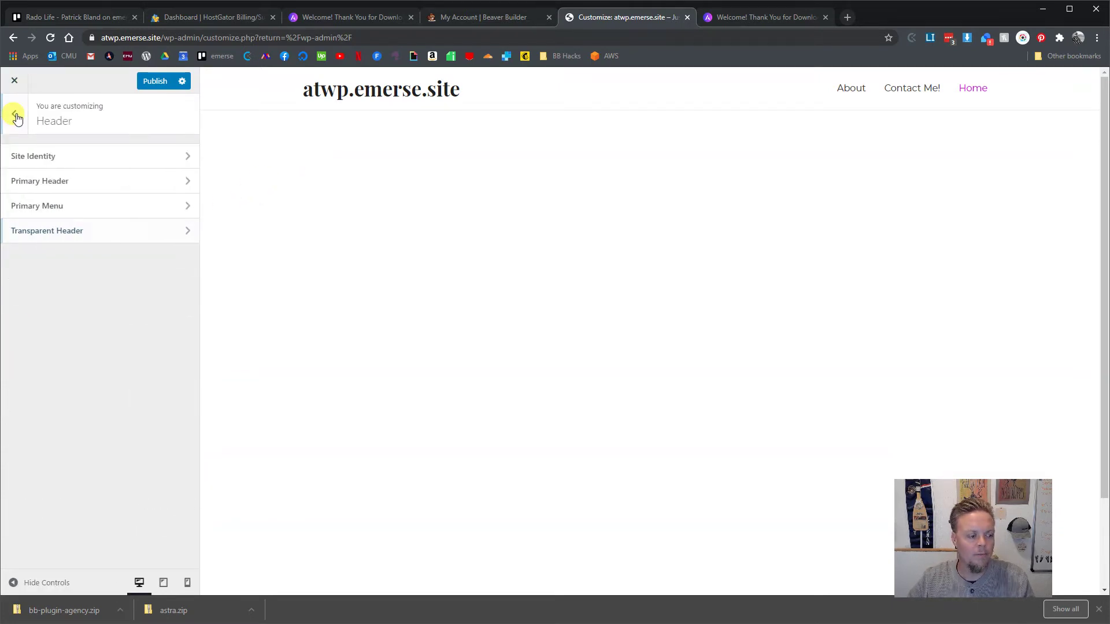
pyautogui.click(15, 116)
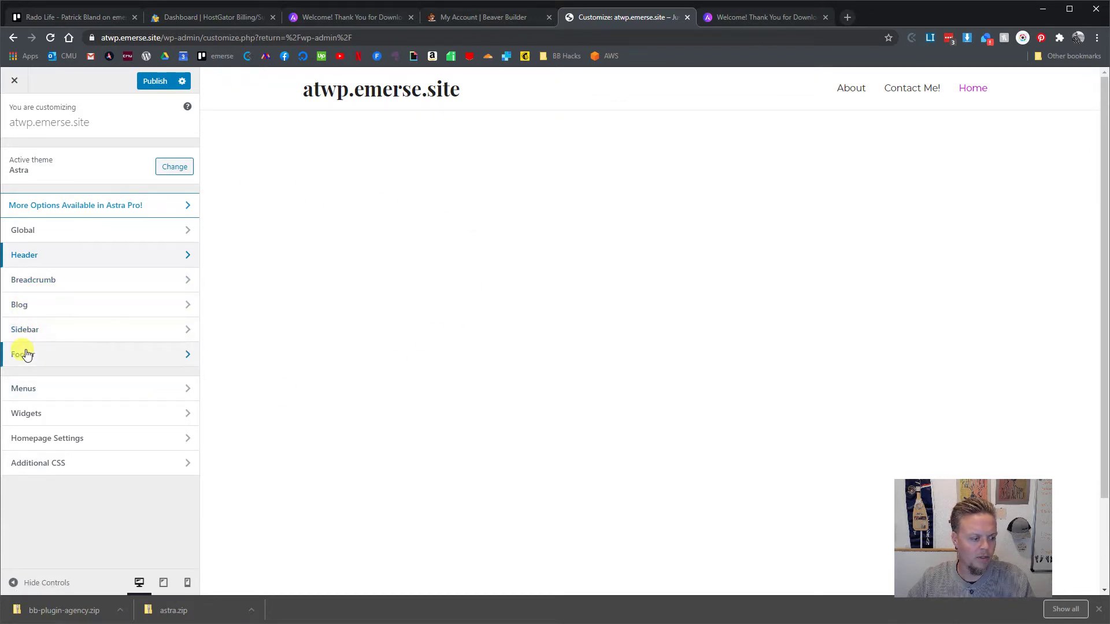
pyautogui.click(46, 330)
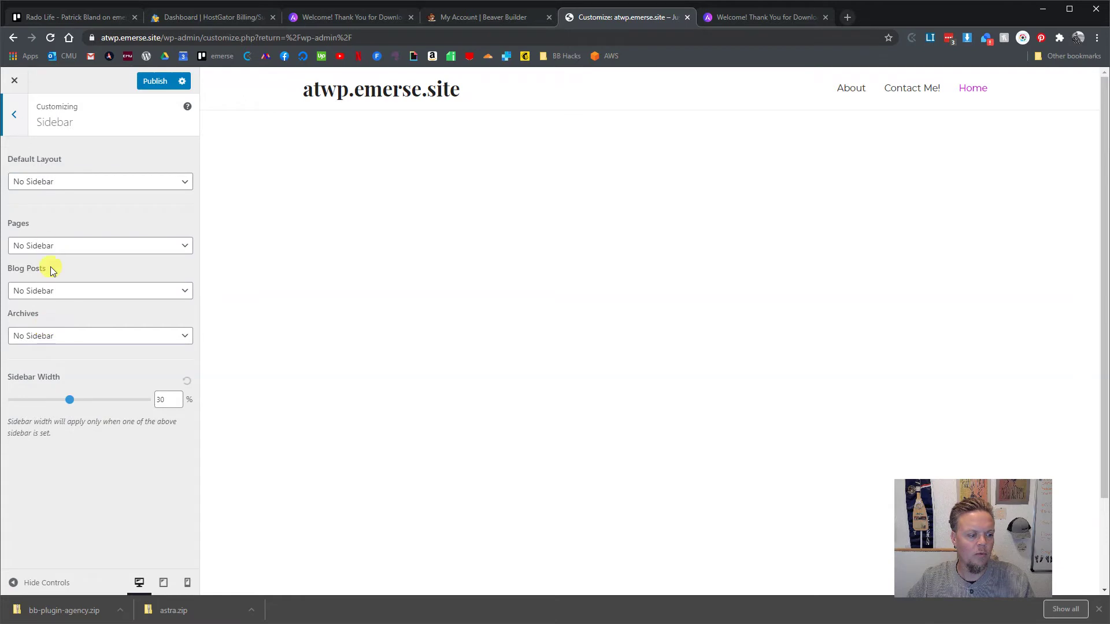
pyautogui.click(56, 190)
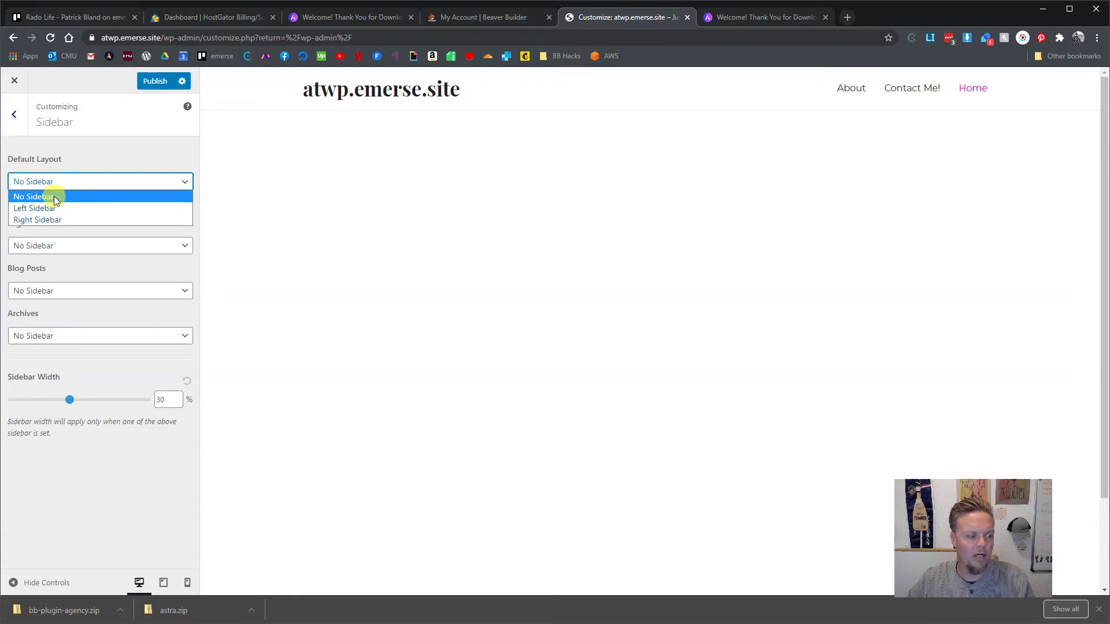
pyautogui.click(54, 195)
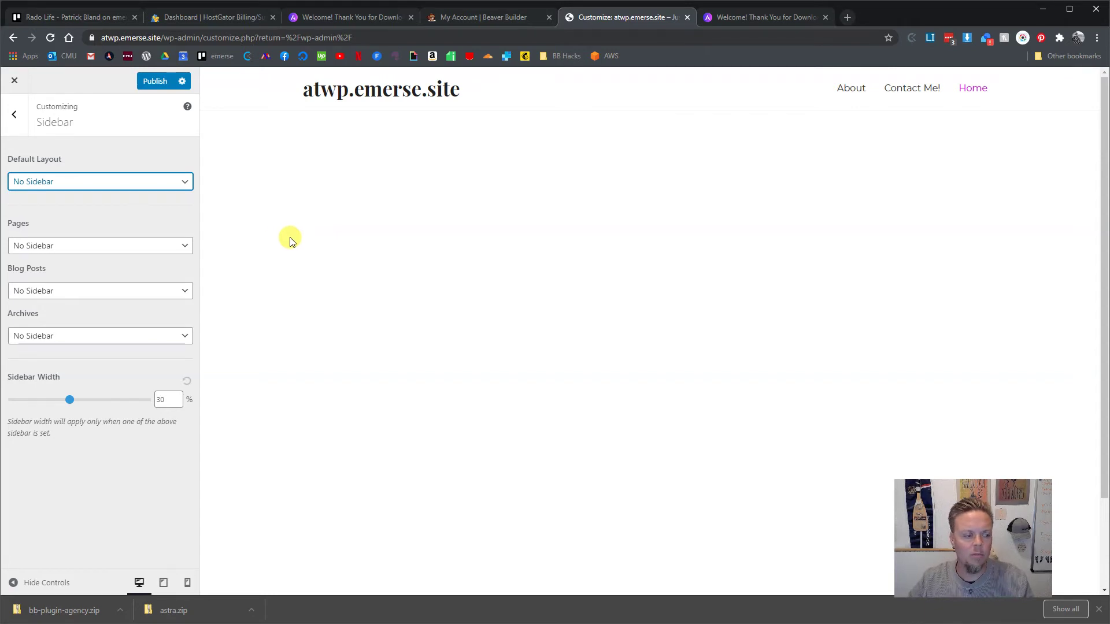
pyautogui.click(17, 114)
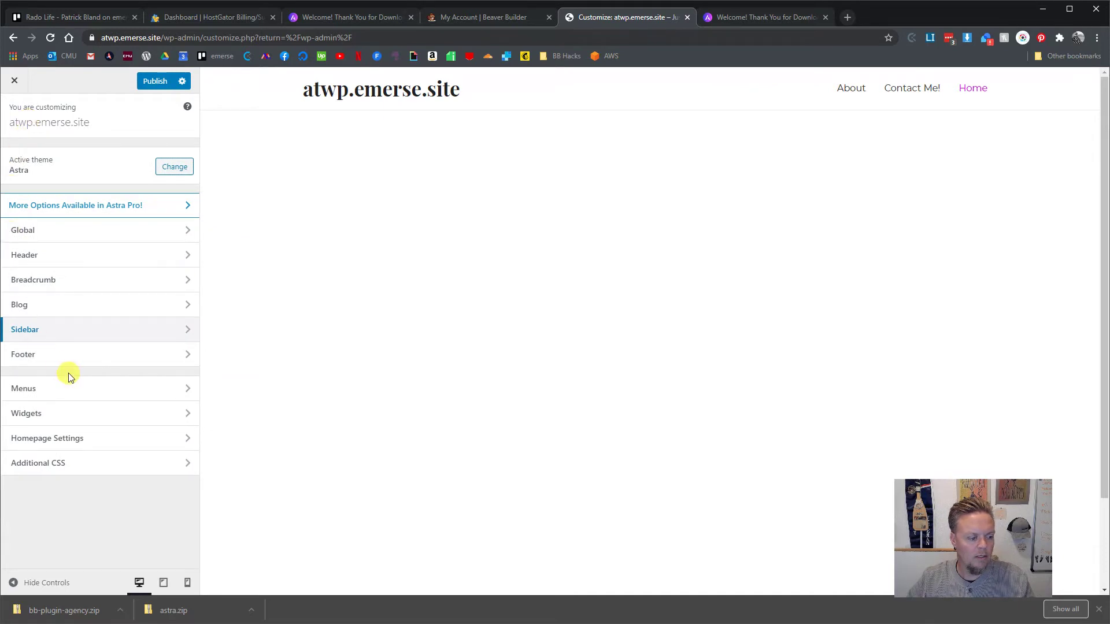
# - After a look at Footer settings, publish the Customizer changes and exit to the Dashboard
pyautogui.click(84, 360)
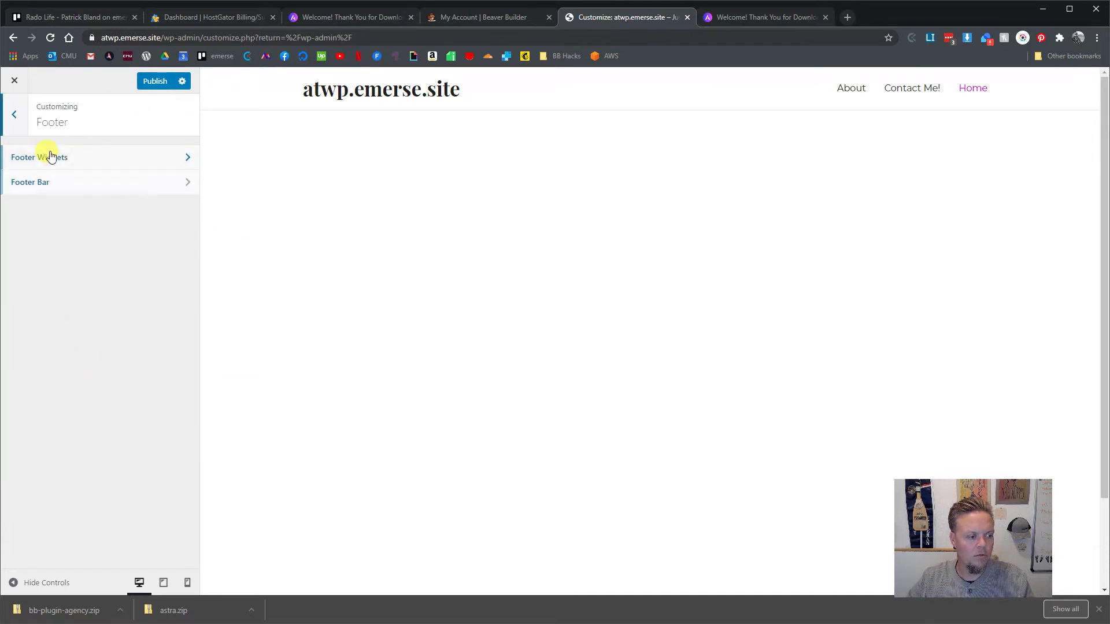
pyautogui.click(13, 126)
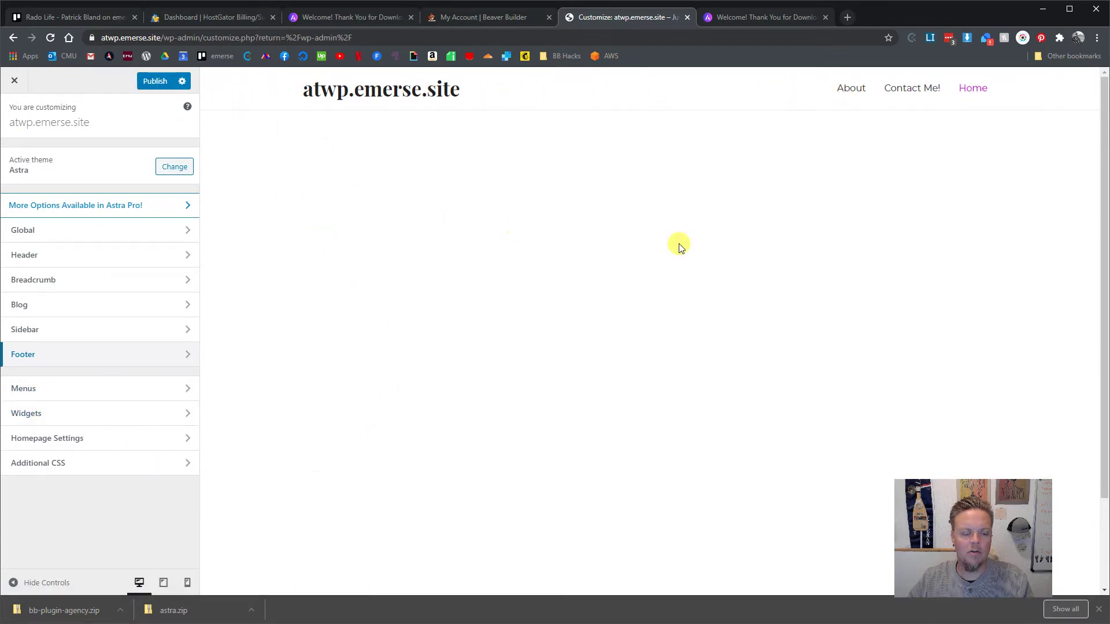
pyautogui.click(161, 86)
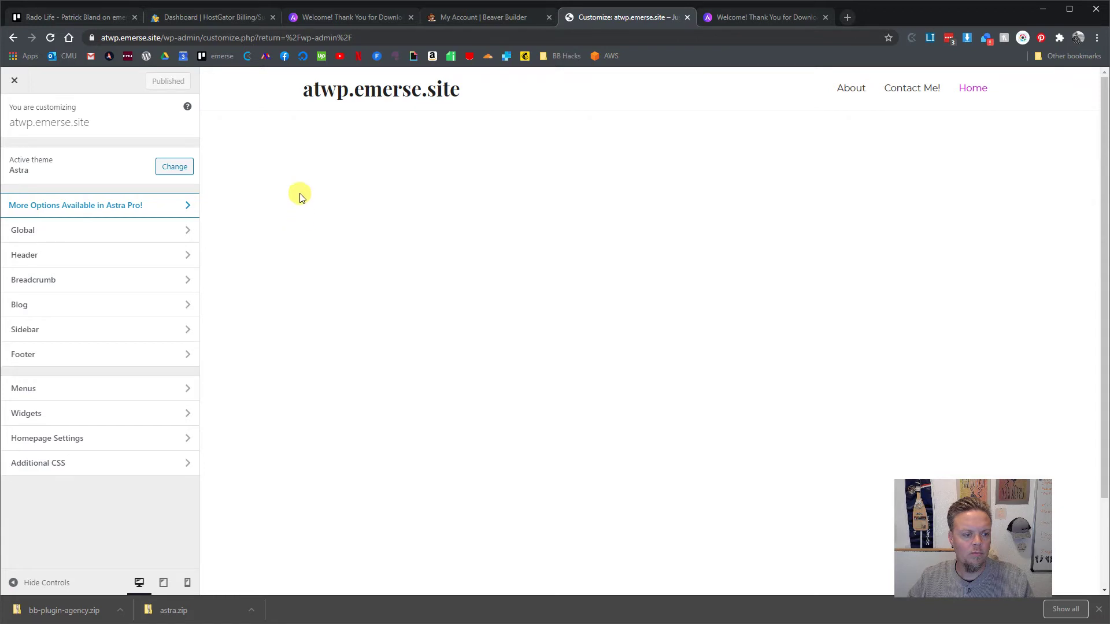
pyautogui.click(14, 80)
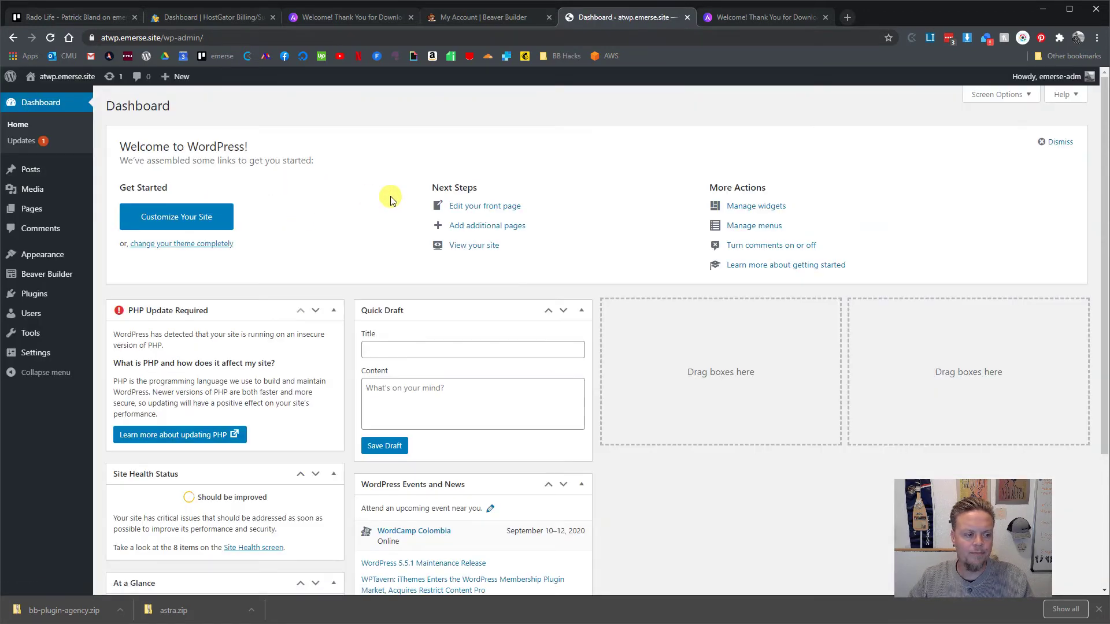
# - Open the All Pages list showing About, Contact Me! and Home — Front Page
pyautogui.moveTo(24, 214)
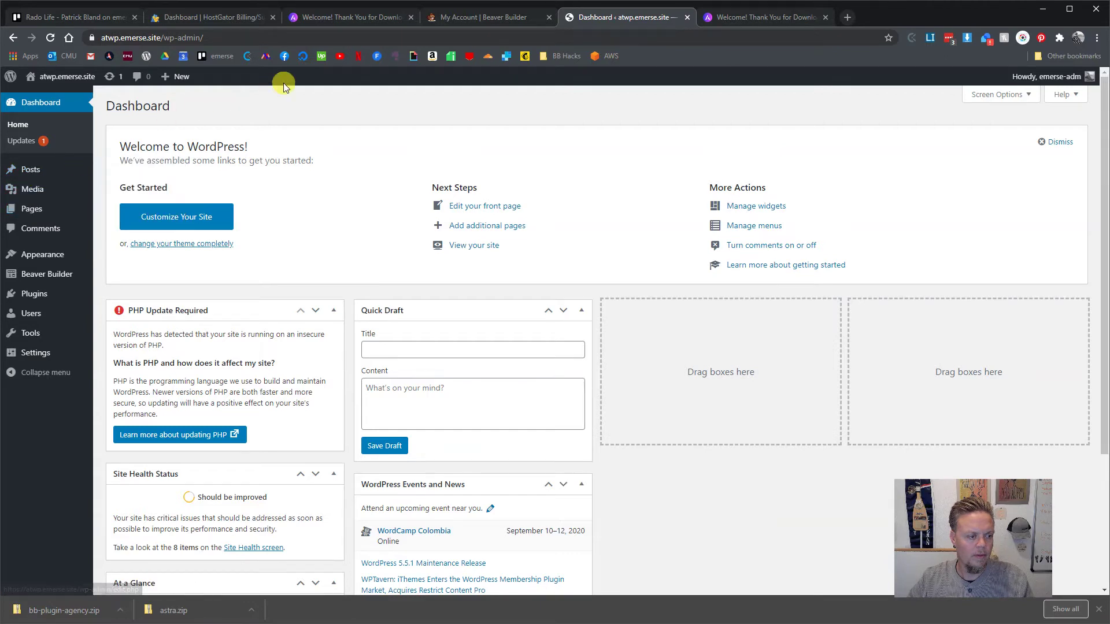
pyautogui.moveTo(57, 198)
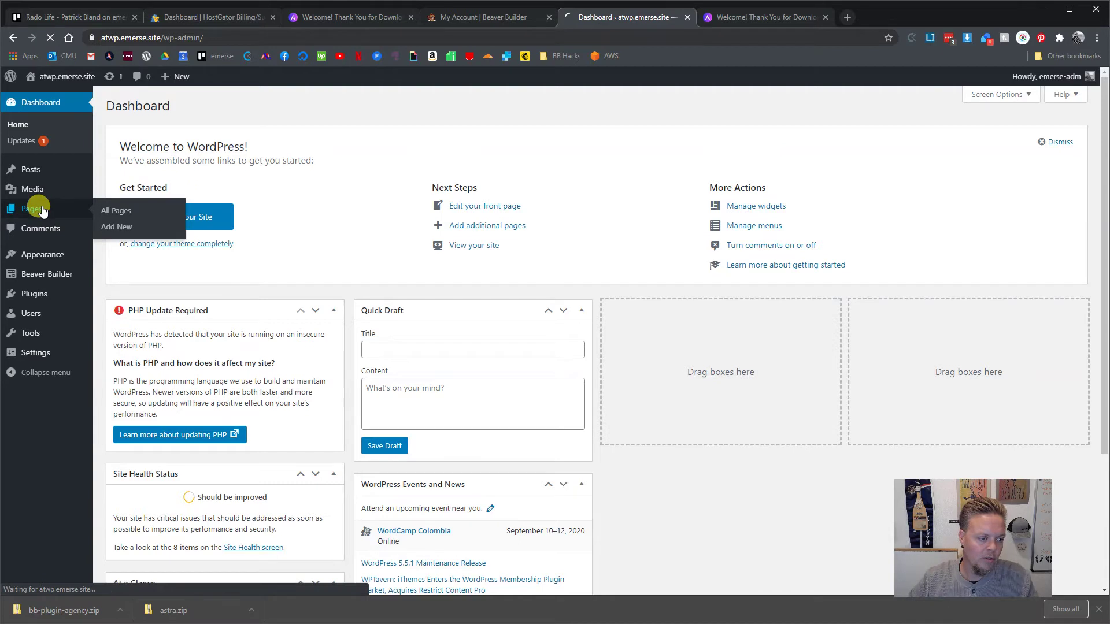
pyautogui.click(43, 209)
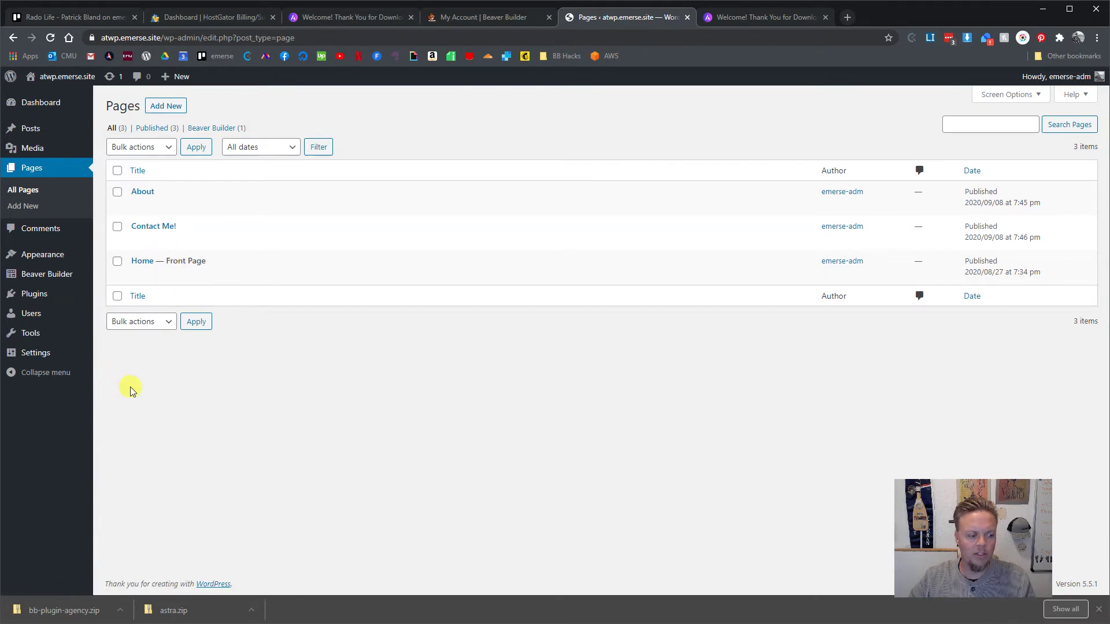
pyautogui.moveTo(48, 341)
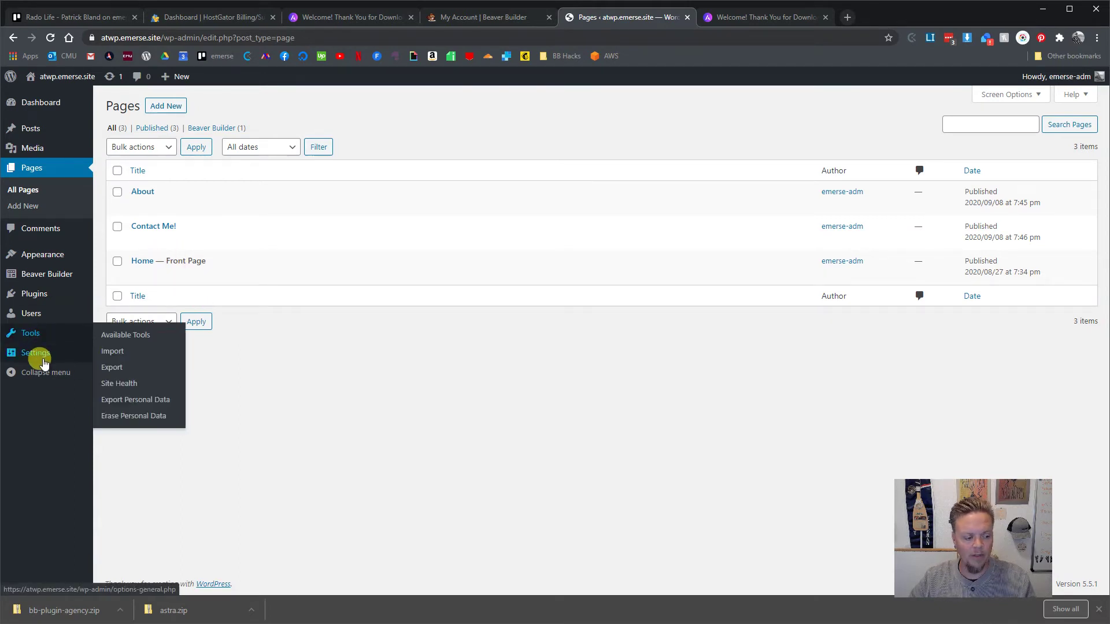
pyautogui.moveTo(44, 362)
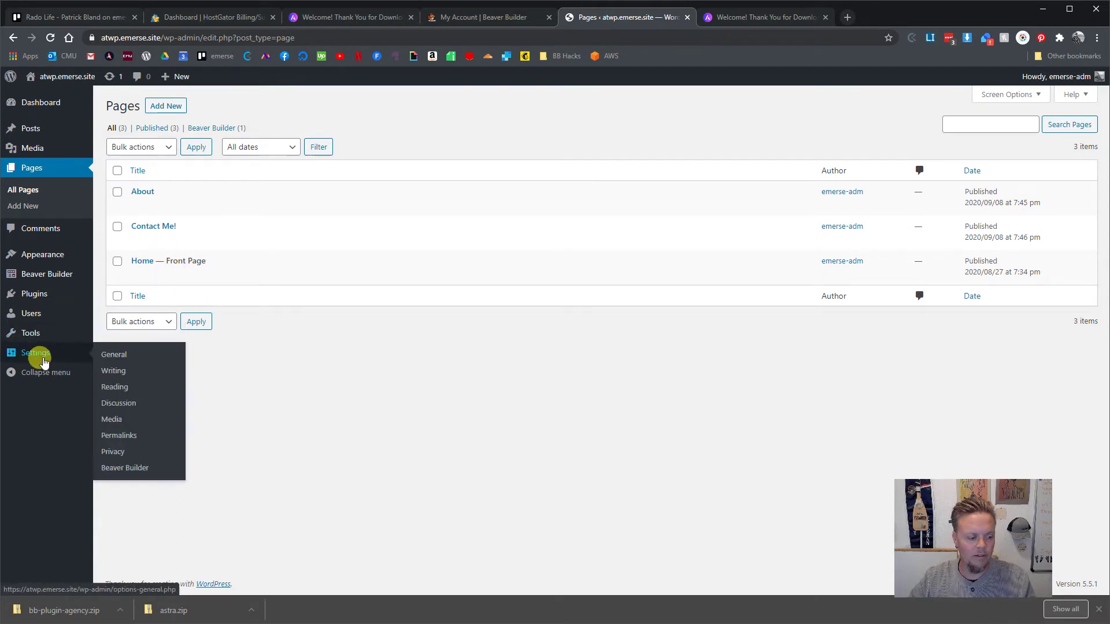
# - In Reading settings, set a static homepage of Home and save the changes
pyautogui.click(127, 388)
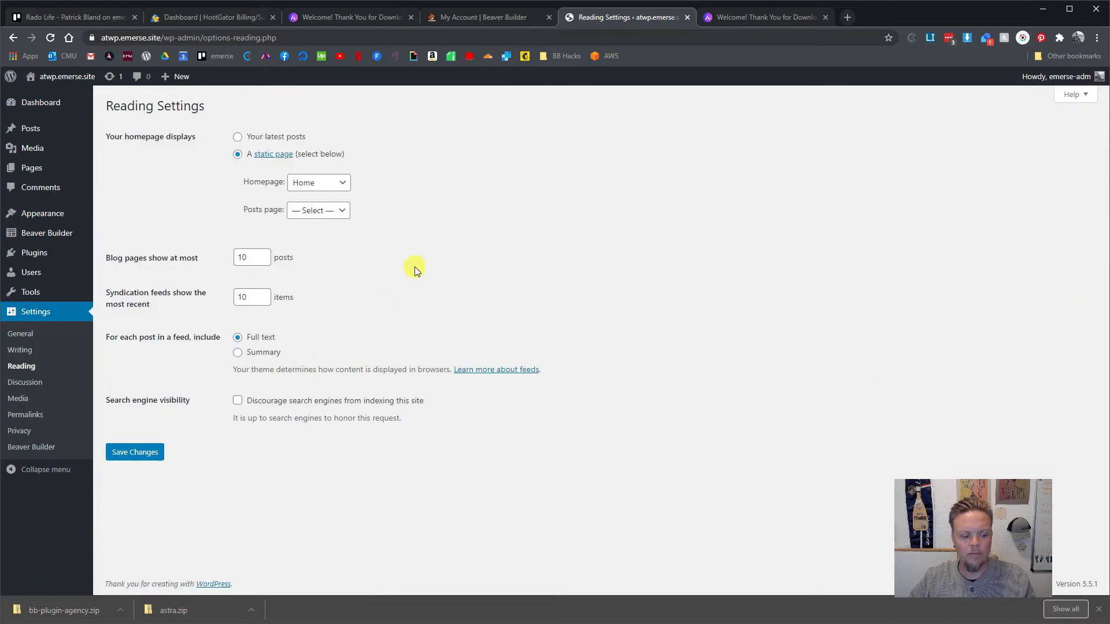
pyautogui.click(237, 155)
pyautogui.click(321, 183)
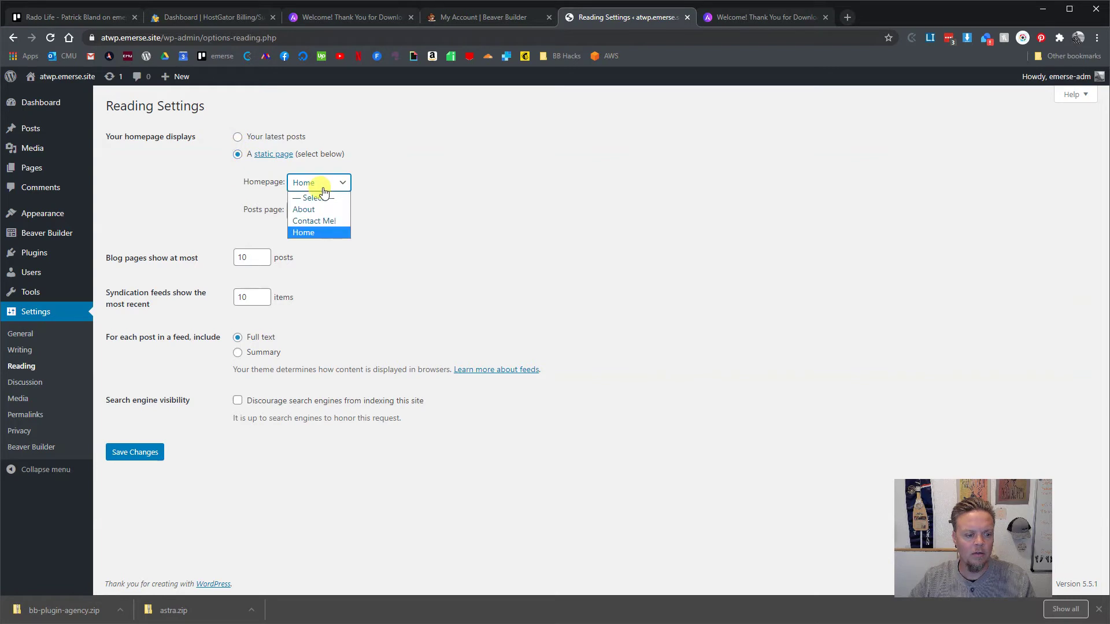
pyautogui.click(310, 233)
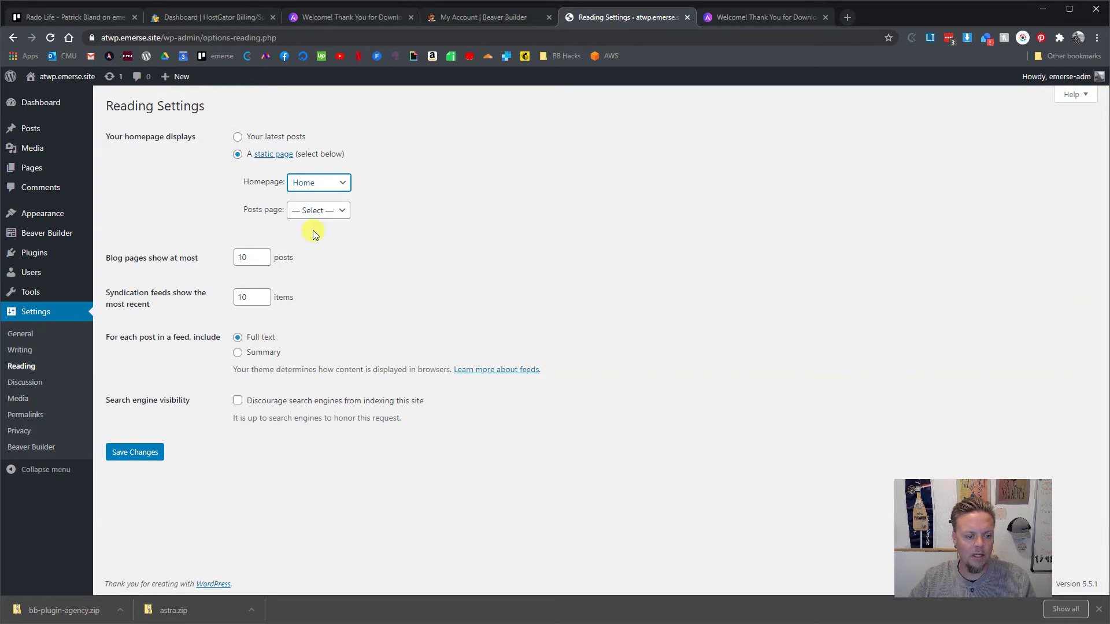
pyautogui.click(136, 456)
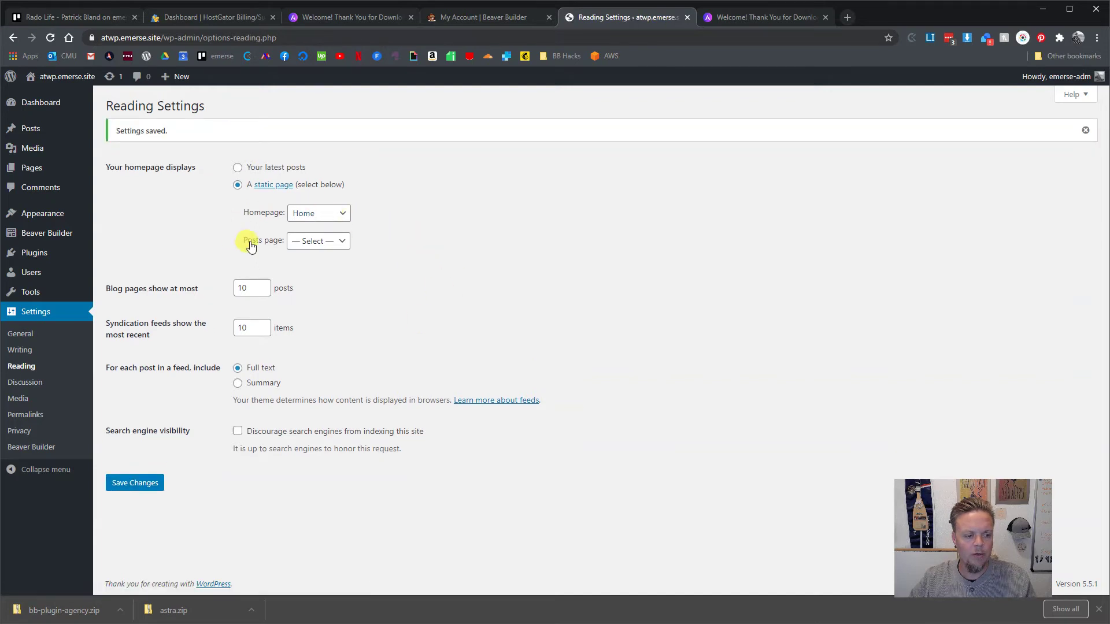
# - Leave the posts page unset and return to the Pages list
pyautogui.click(308, 242)
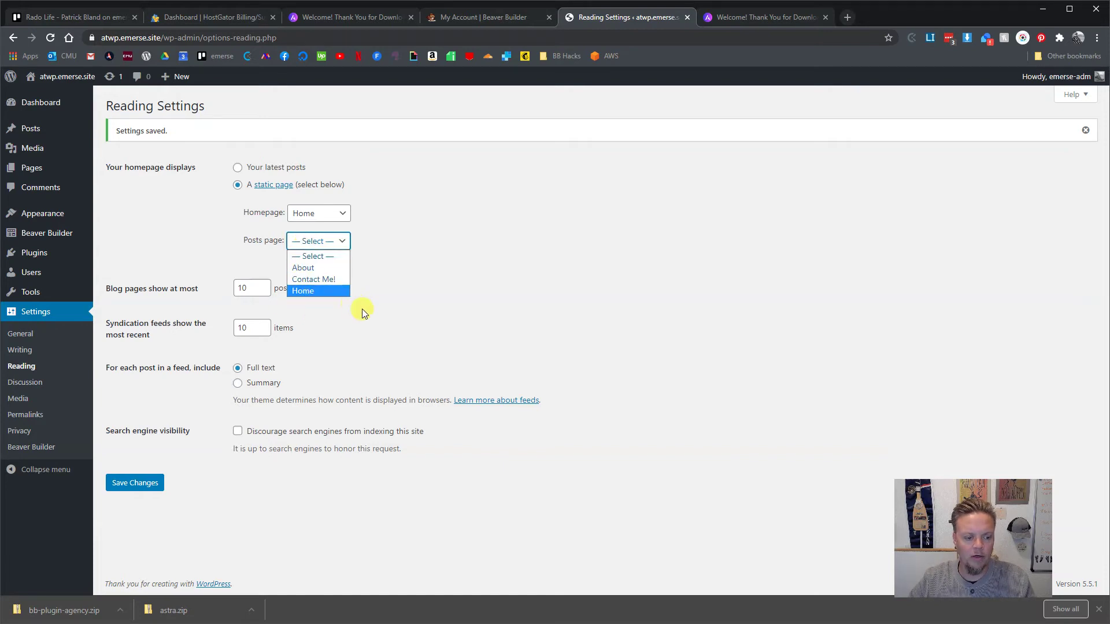
pyautogui.click(377, 294)
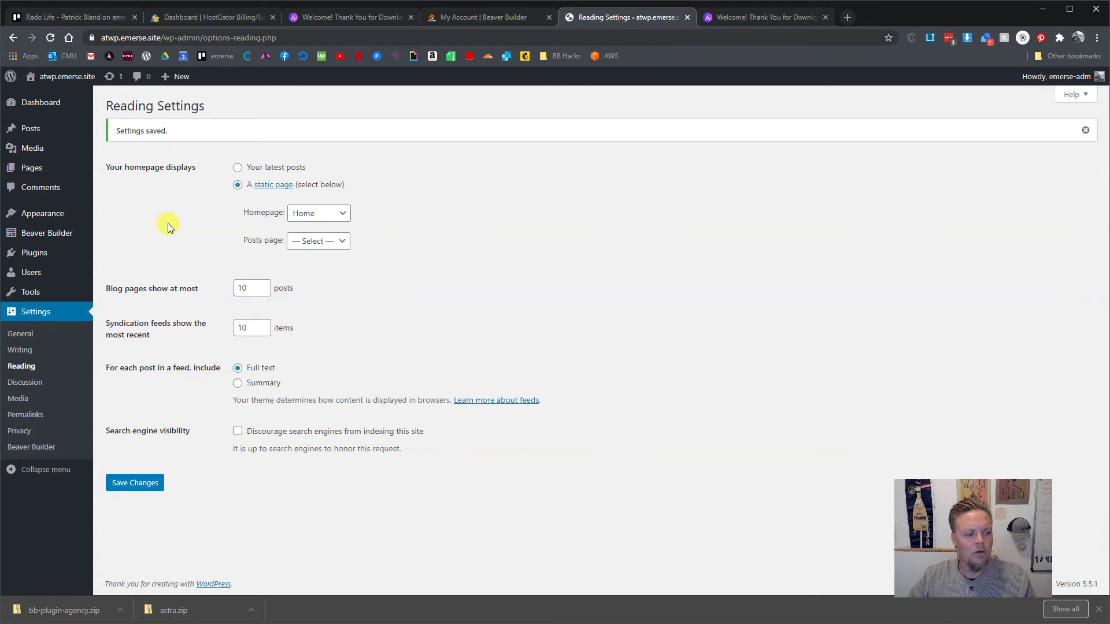
pyautogui.click(39, 175)
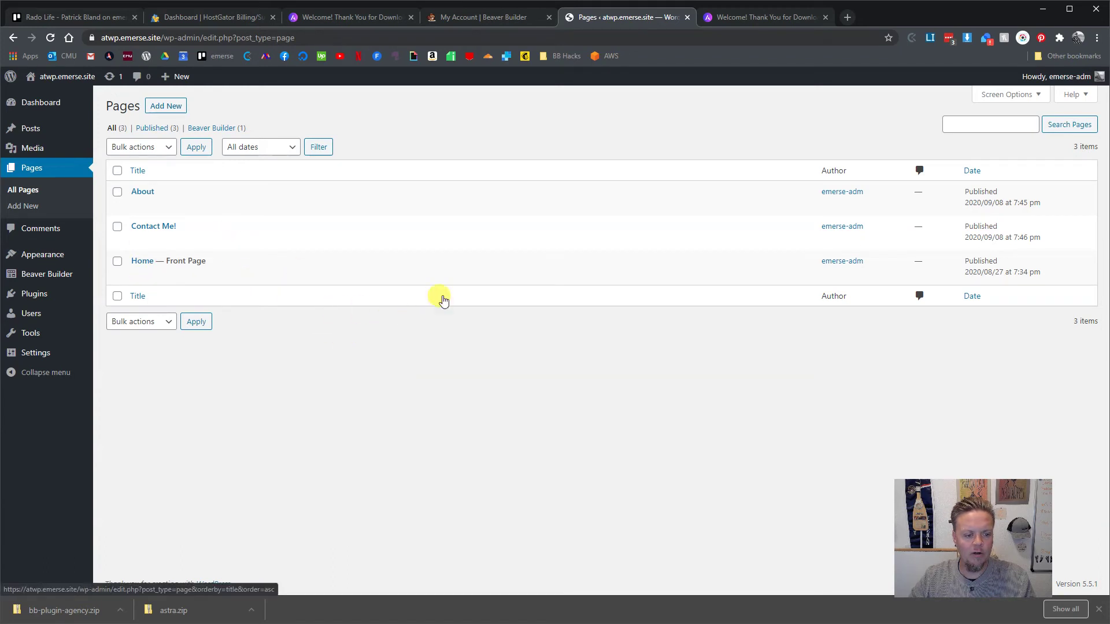
# - Open the Home page in the block editor from the Pages list
pyautogui.click(147, 263)
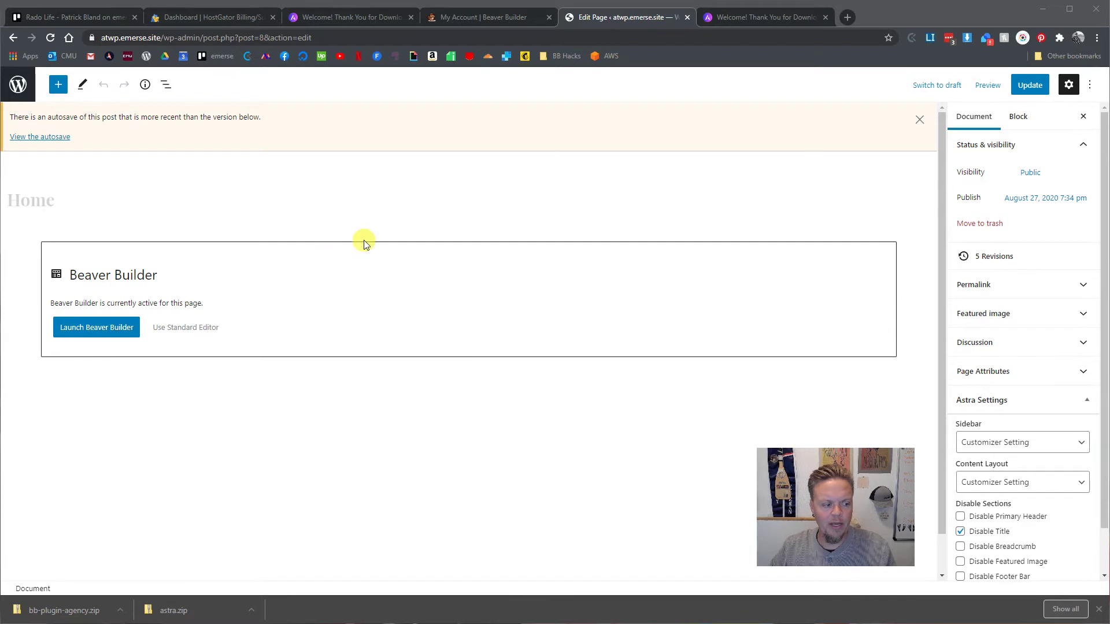
# - Tick Disable Title under Astra Settings and preview the Home page in a new tab
pyautogui.click(960, 531)
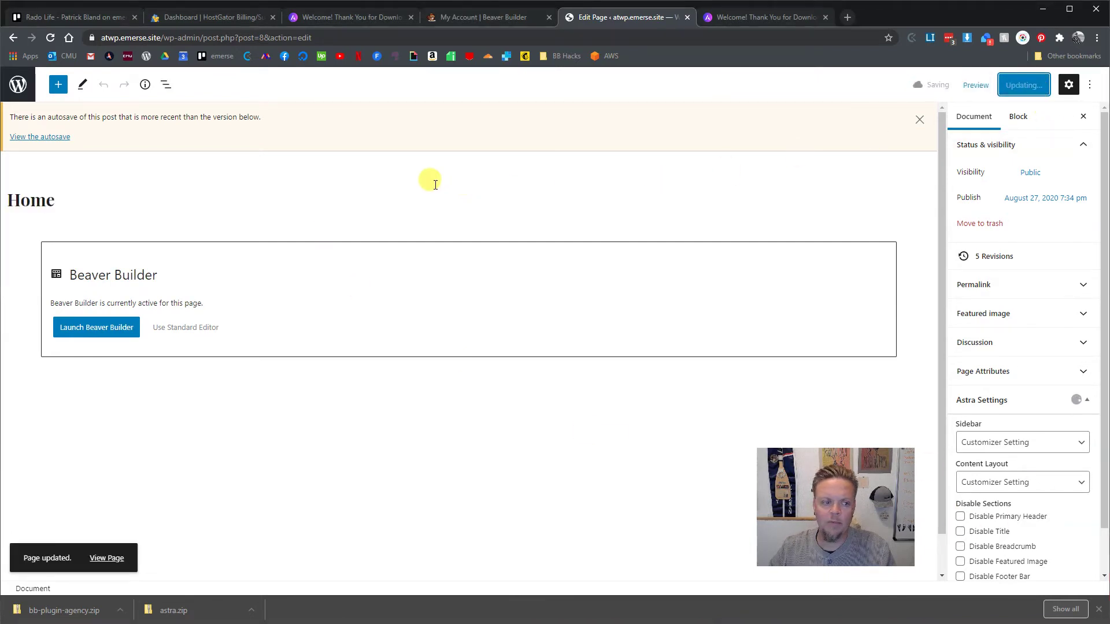
pyautogui.click(977, 87)
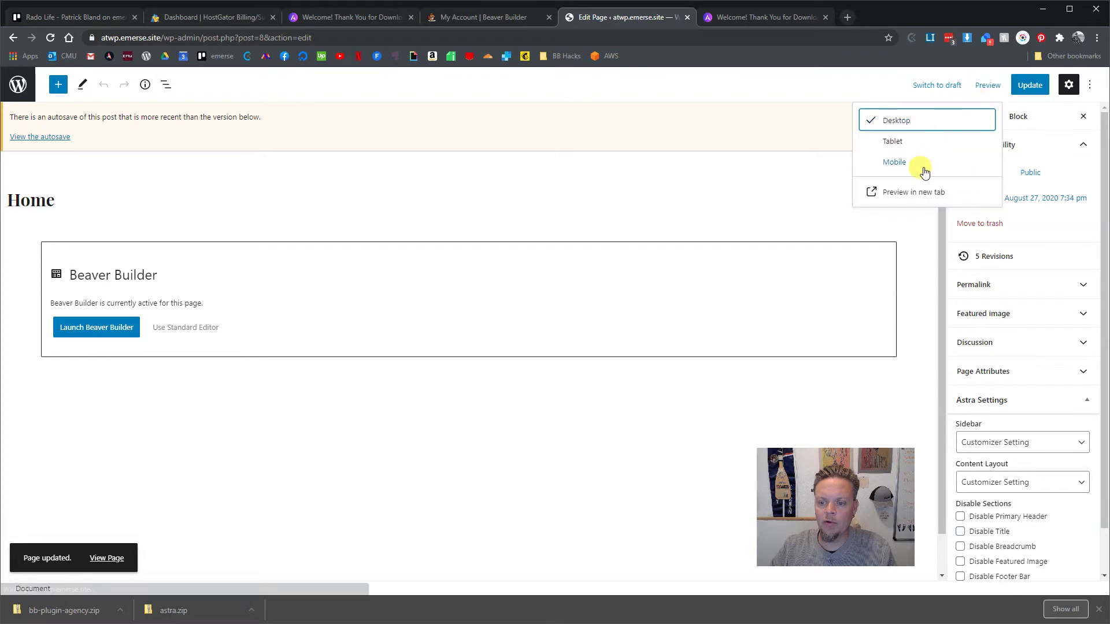
pyautogui.click(906, 195)
pyautogui.click(772, 21)
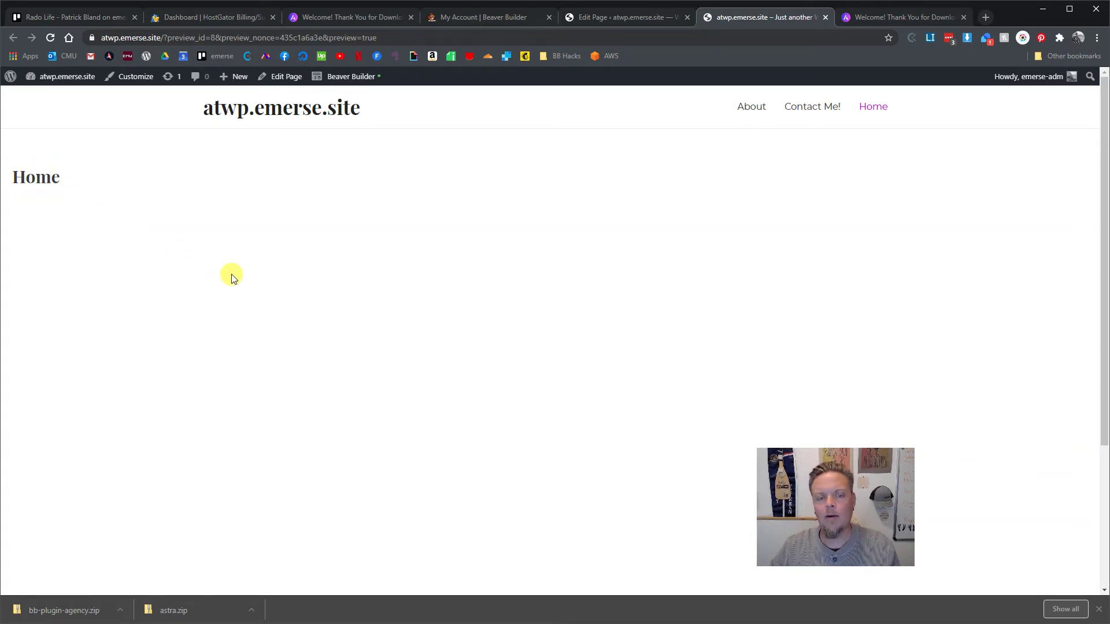
pyautogui.click(630, 13)
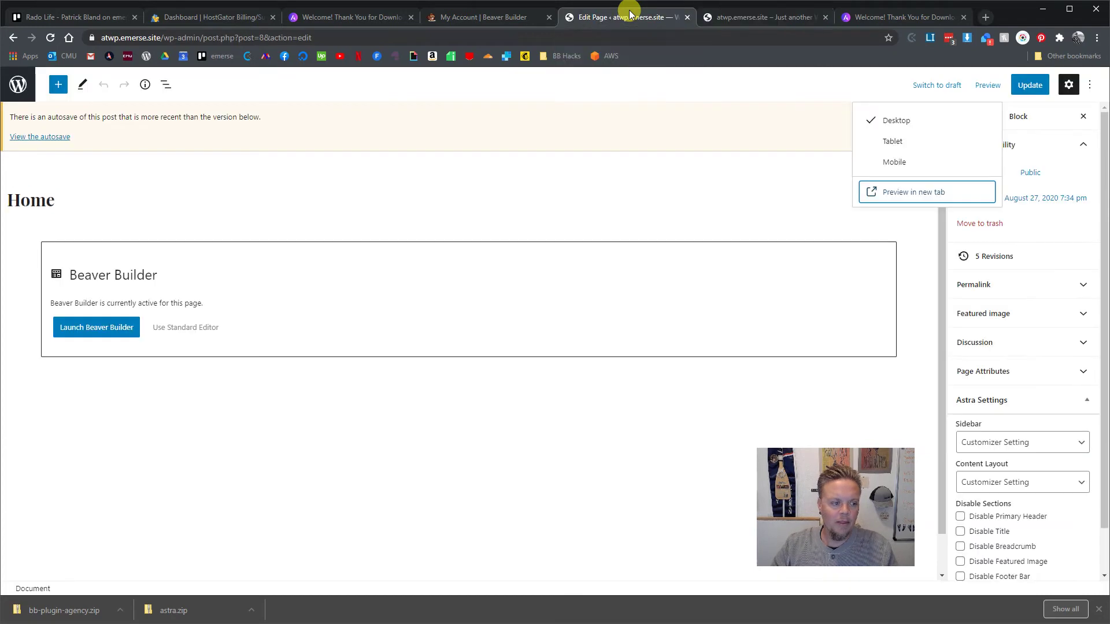
pyautogui.click(963, 537)
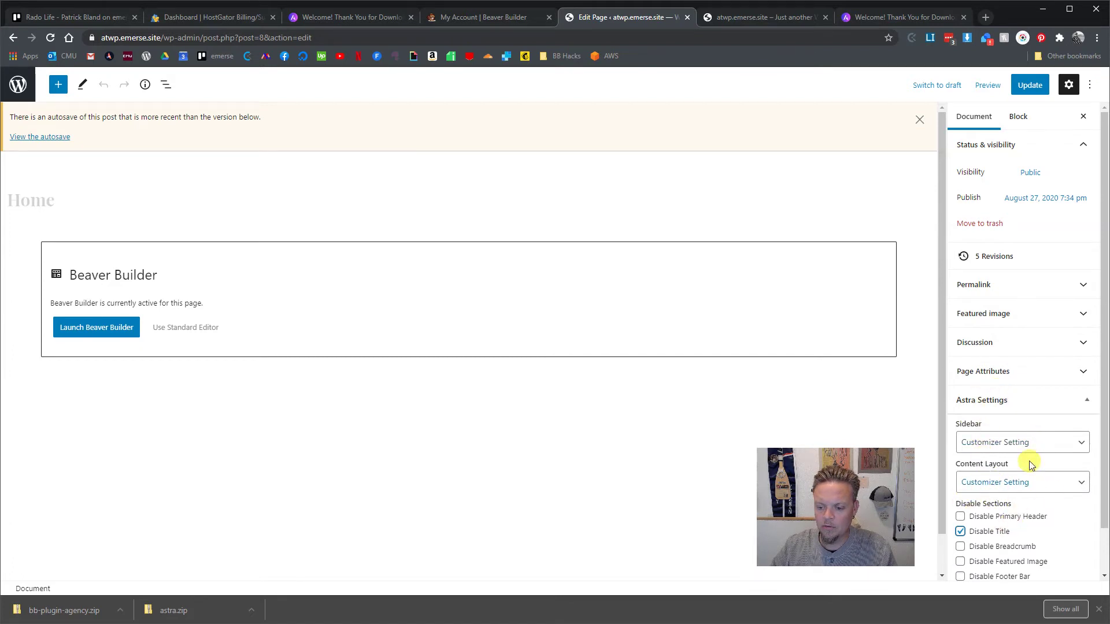
# - Update the page and confirm the live atwp.emerse.site front page shows no title
pyautogui.click(1031, 86)
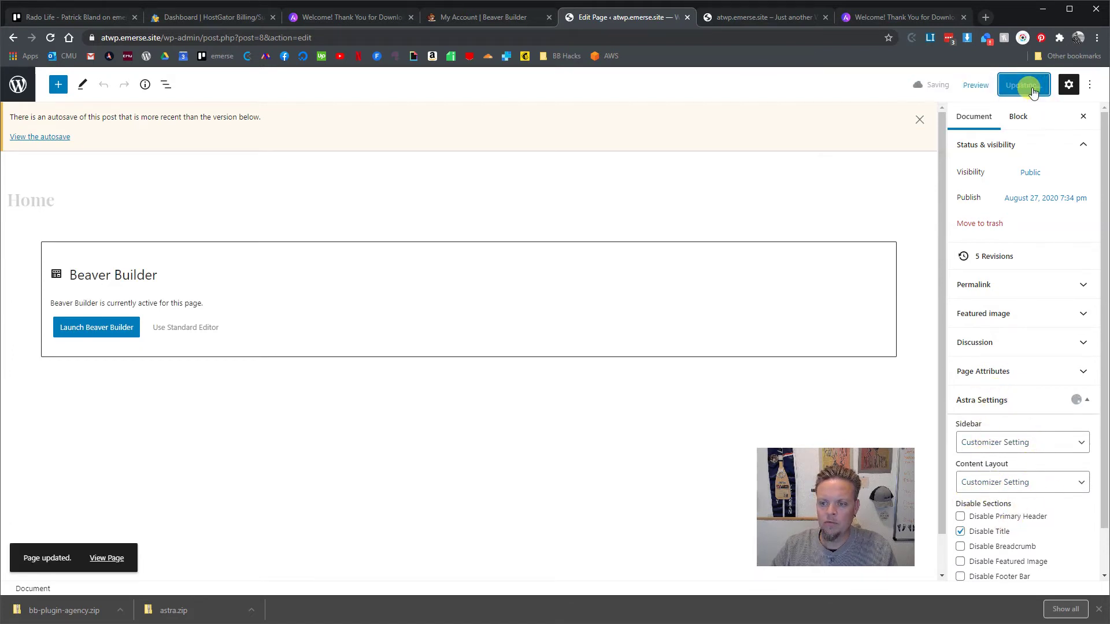
pyautogui.click(740, 20)
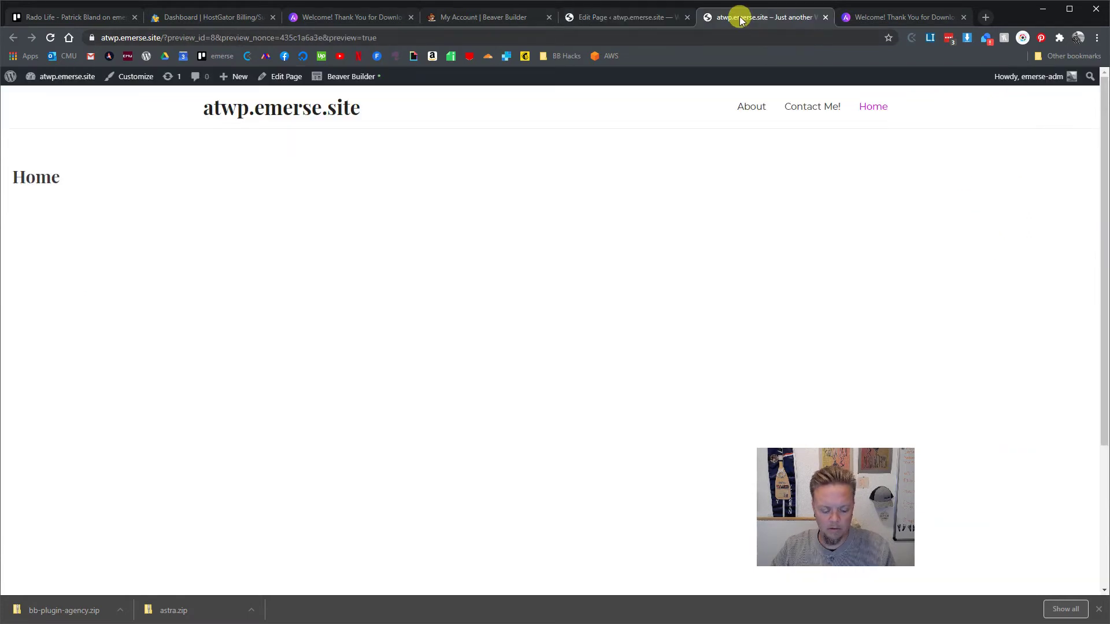
pyautogui.press('F5')
pyautogui.moveTo(431, 36); pyautogui.dragTo(163, 38)
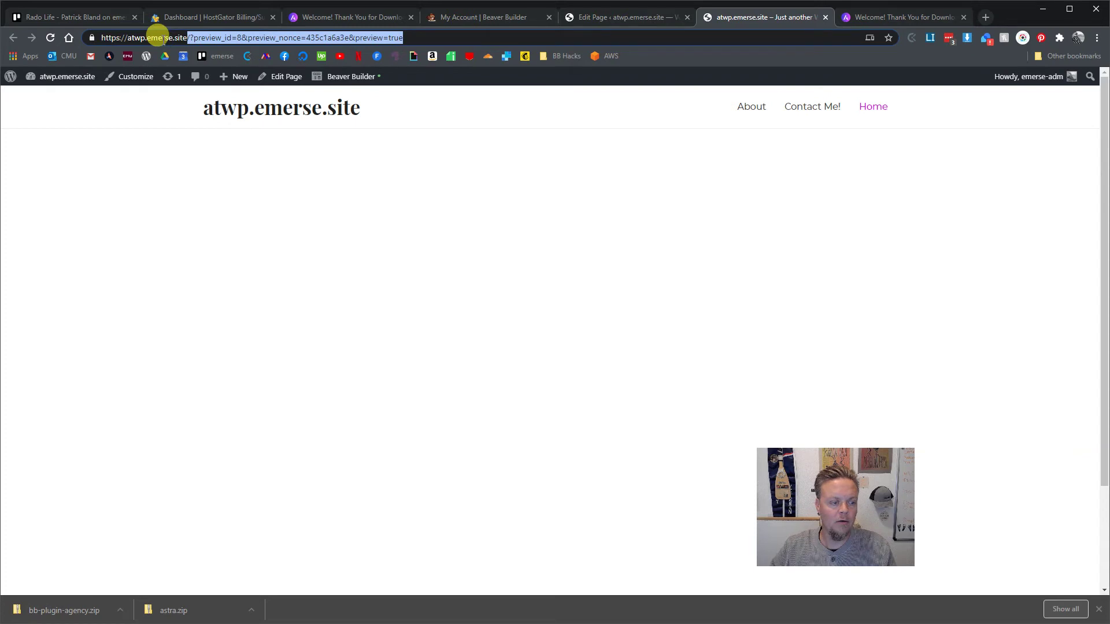
pyautogui.press('BackSpace')
pyautogui.press('Return')
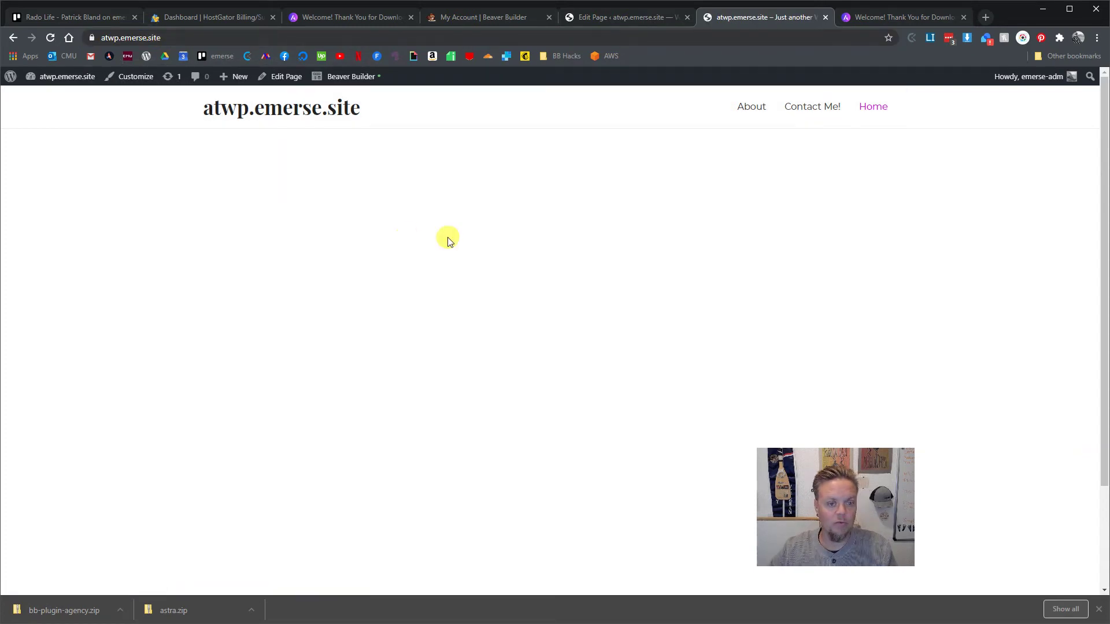
pyautogui.click(642, 18)
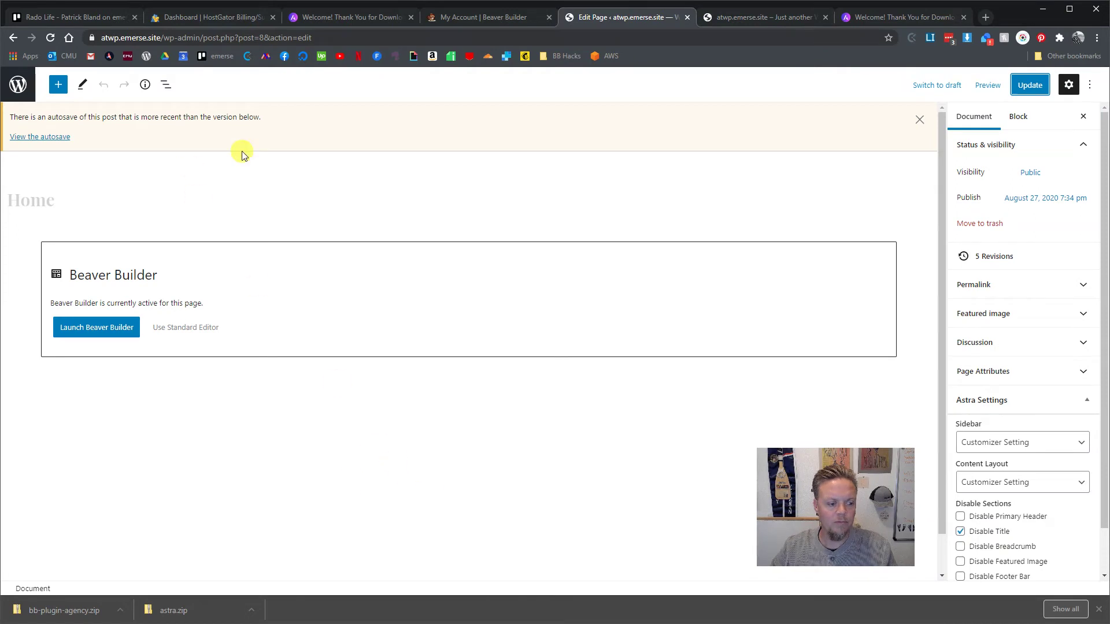
pyautogui.click(90, 332)
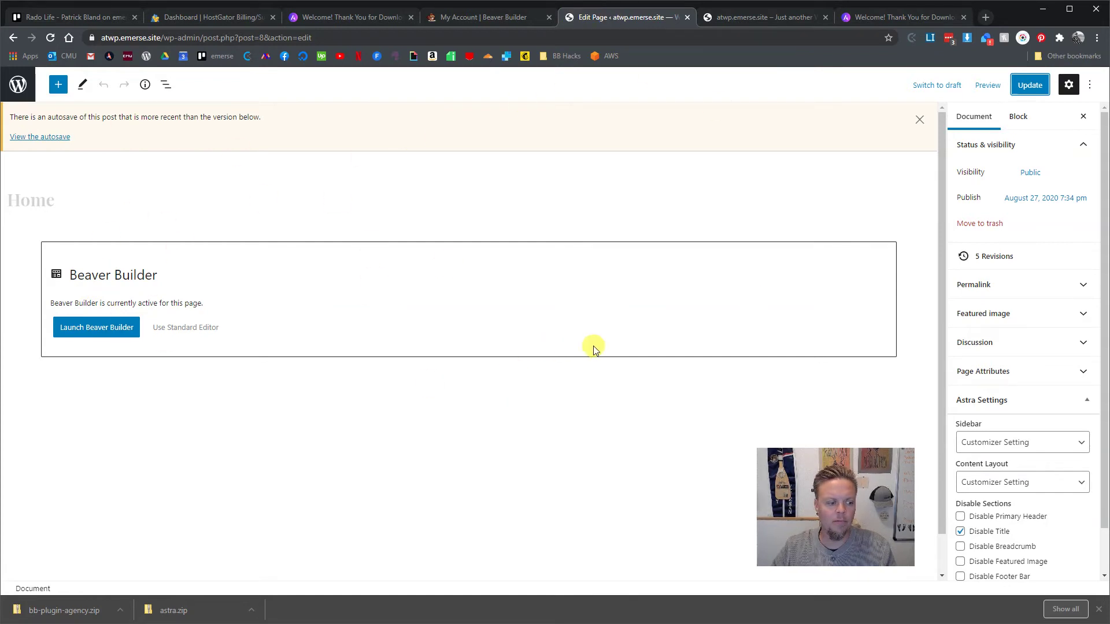
pyautogui.click(761, 17)
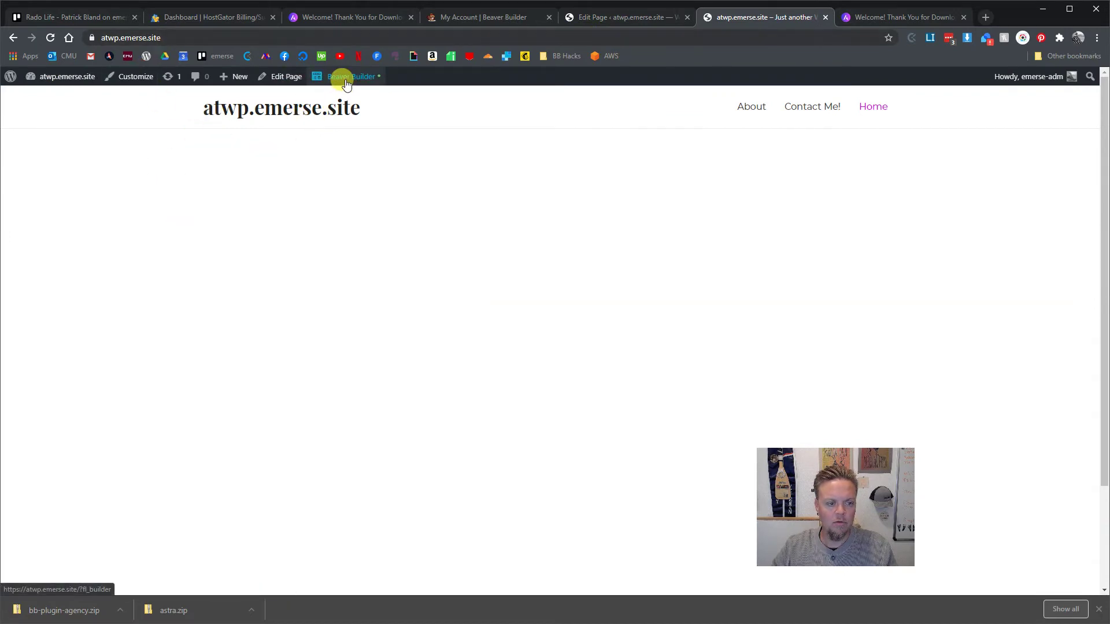
pyautogui.click(587, 14)
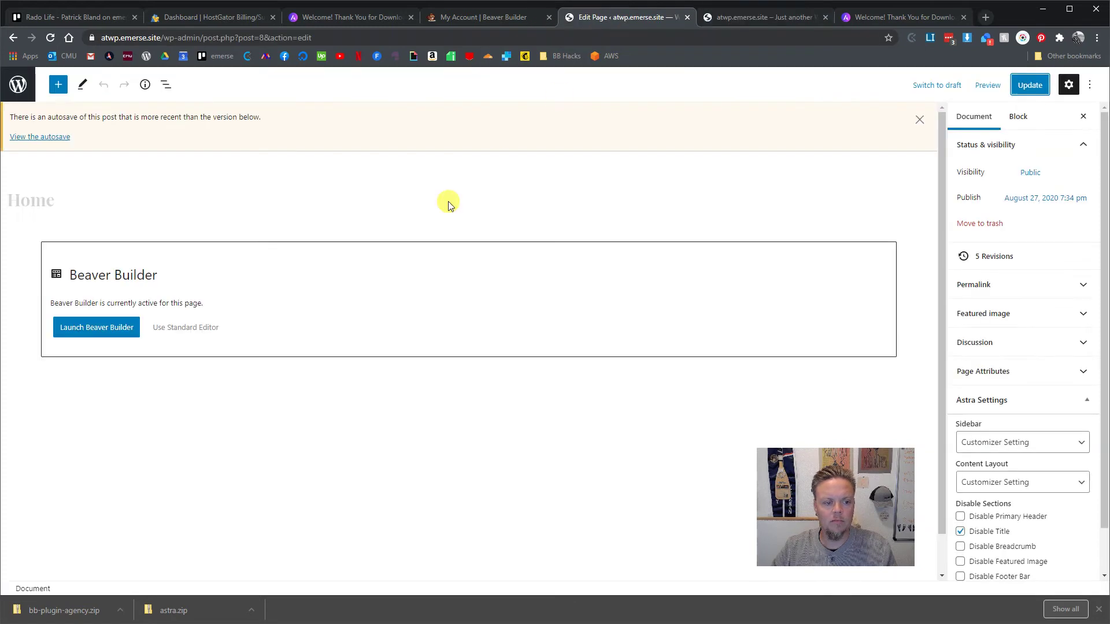
# - Launch Beaver Builder on the Home page, then float and close the Modules panel
pyautogui.click(74, 327)
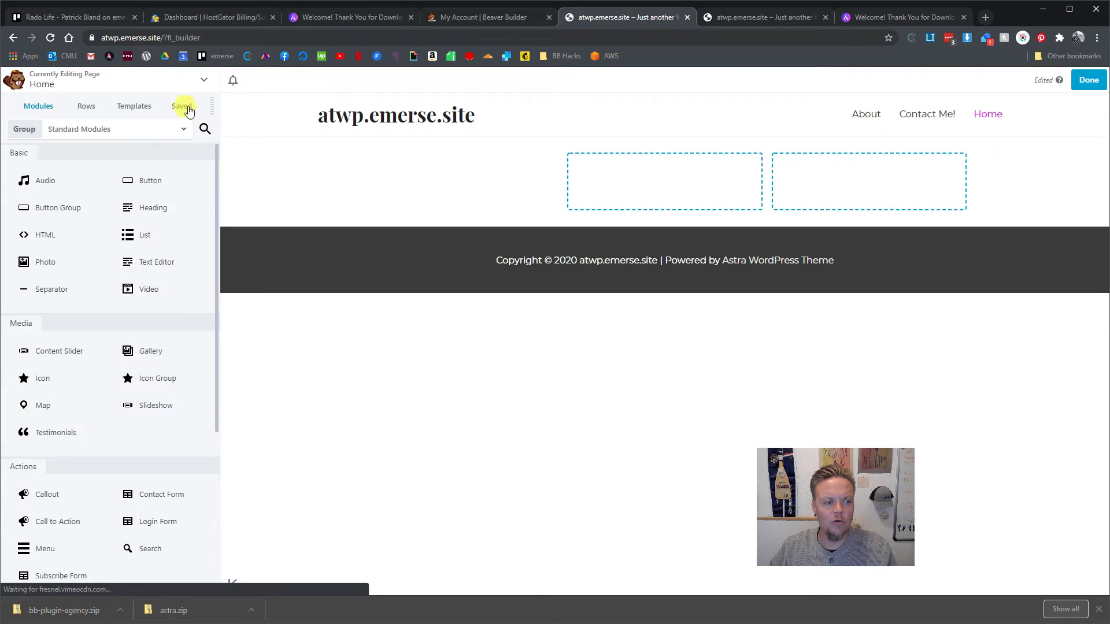
pyautogui.click(159, 37)
pyautogui.click(186, 37)
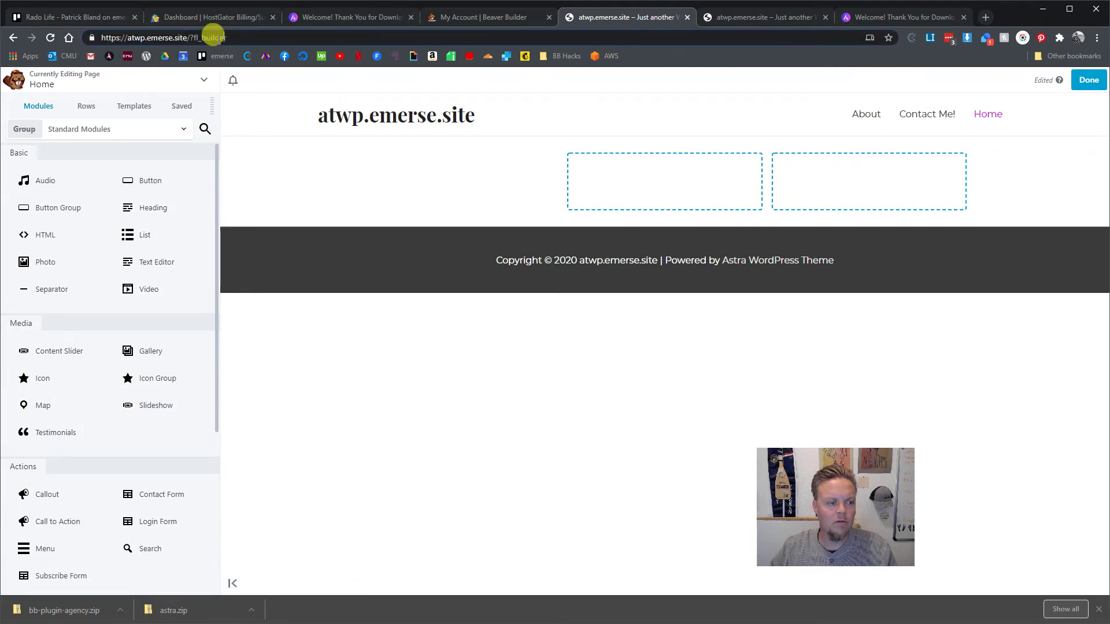
pyautogui.moveTo(226, 37)
pyautogui.mouseDown()
pyautogui.moveTo(190, 38)
pyautogui.moveTo(234, 32)
pyautogui.mouseUp()
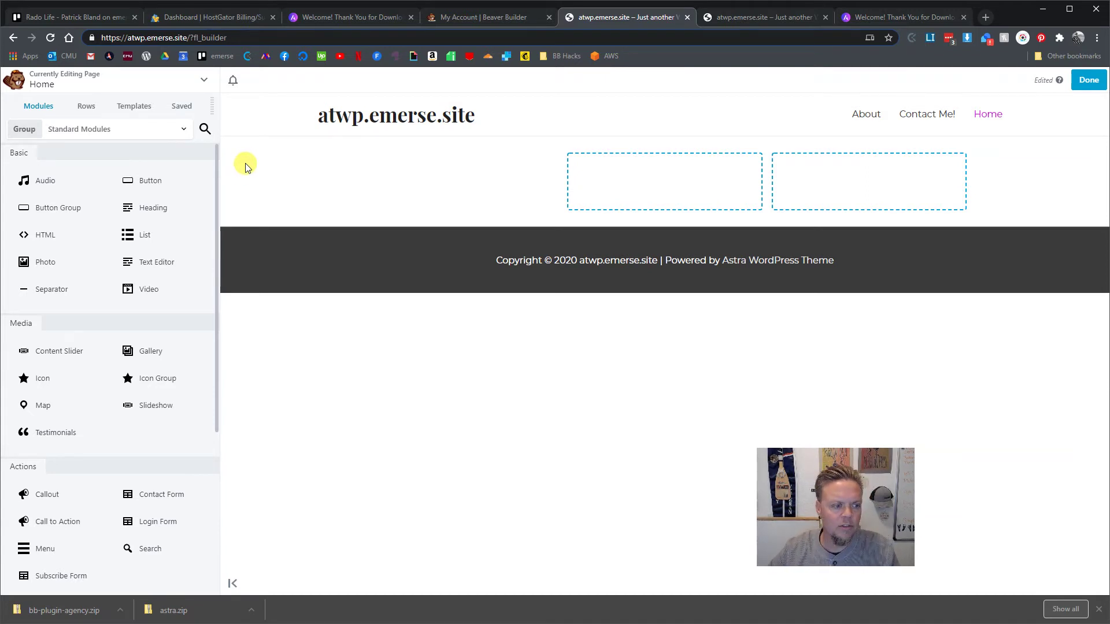
pyautogui.moveTo(229, 116); pyautogui.dragTo(1009, 112)
pyautogui.click(1056, 80)
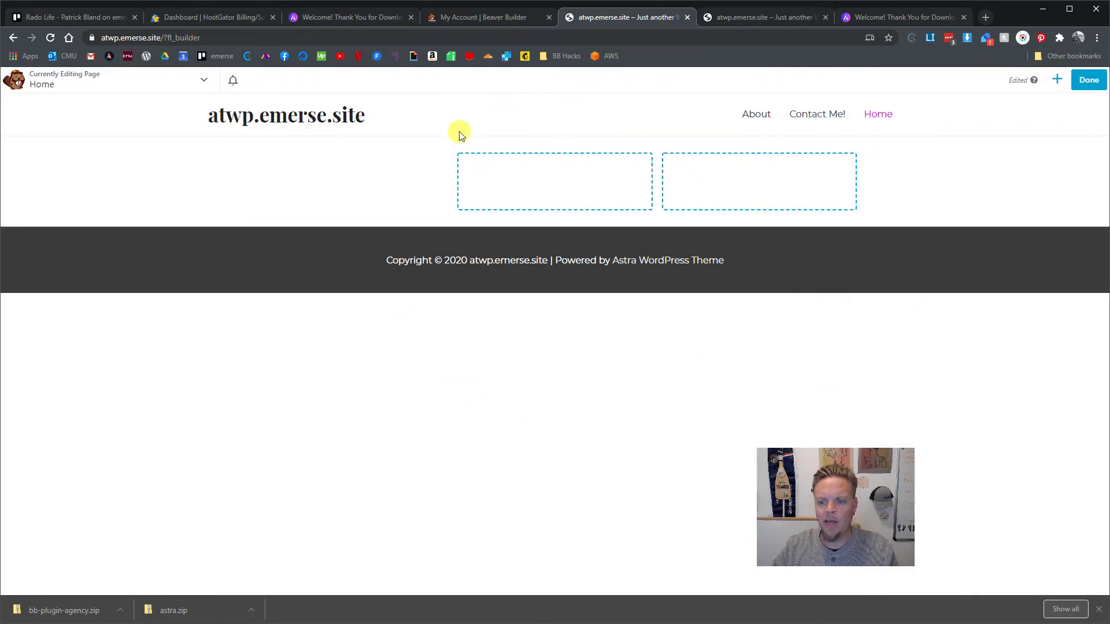
# - Remove the empty two-column row and confirm the deletion
pyautogui.moveTo(390, 170)
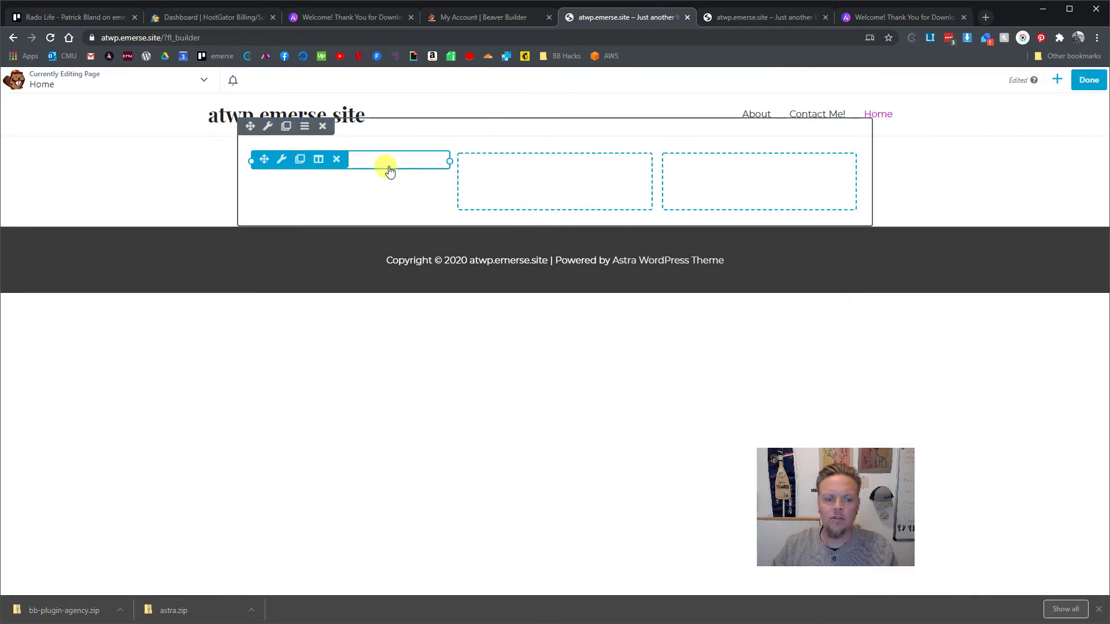
pyautogui.click(322, 126)
pyautogui.click(611, 104)
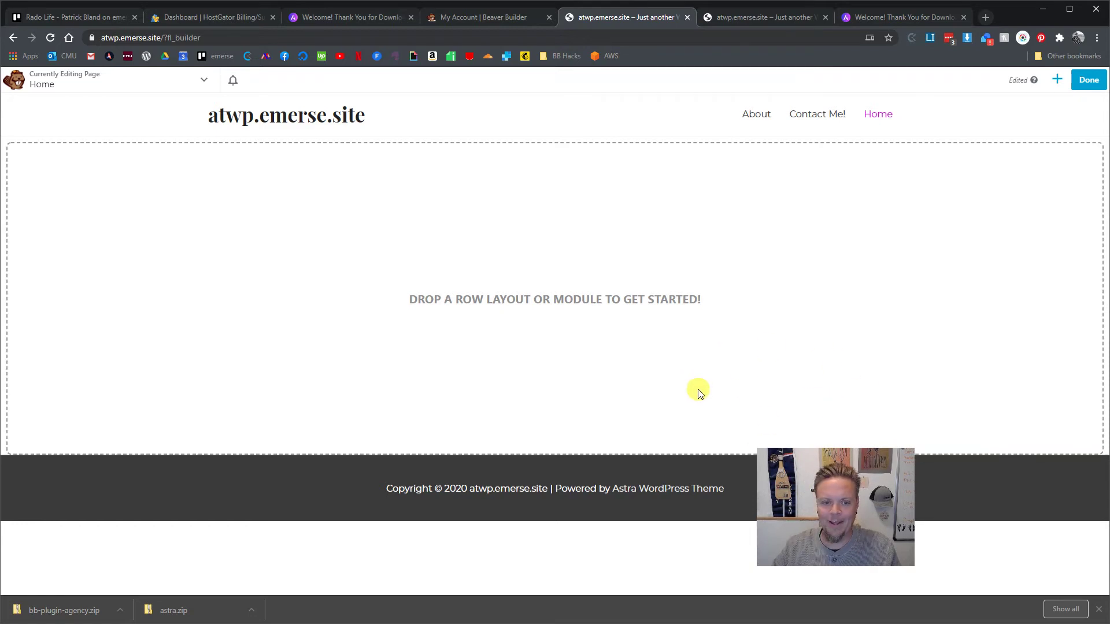
# - Dock the content panel on the left and place a Button module on the empty page
pyautogui.click(1057, 82)
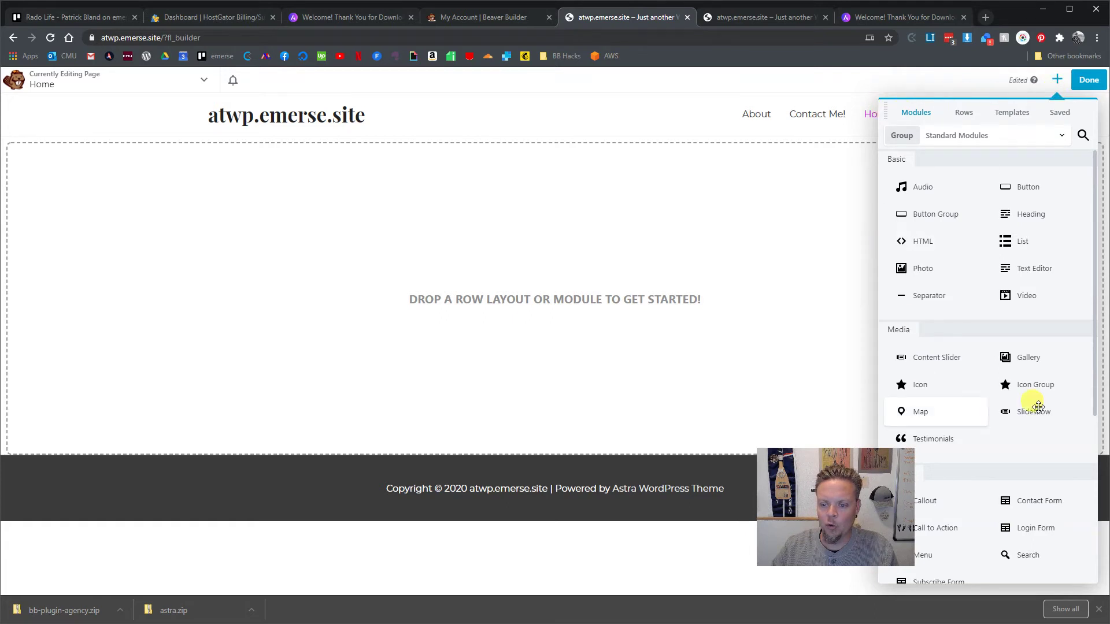
pyautogui.moveTo(885, 106); pyautogui.dragTo(7, 155)
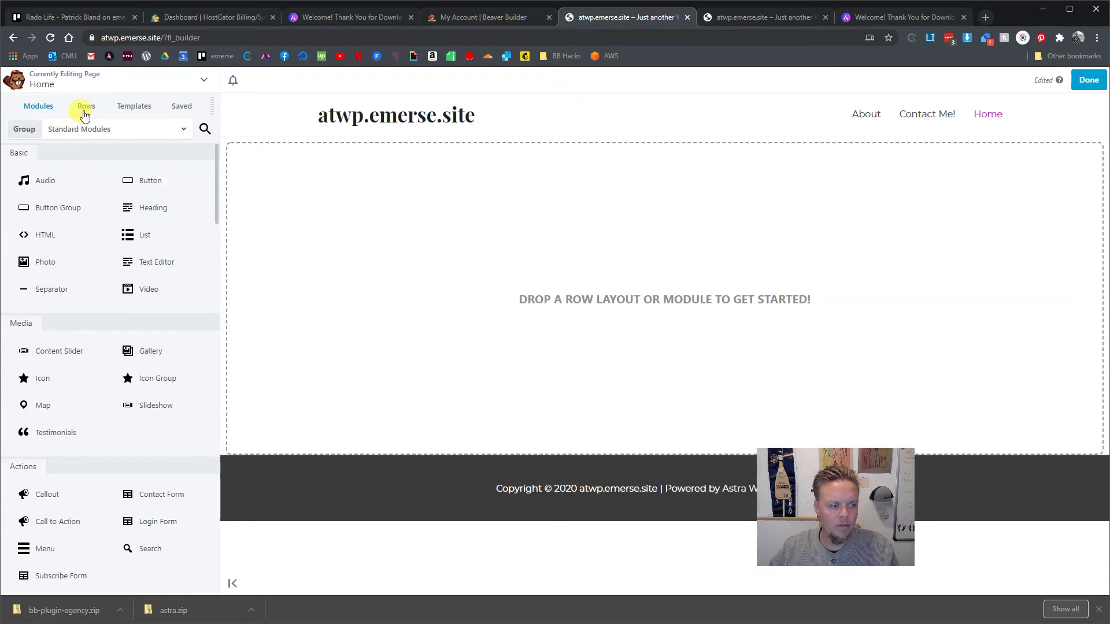
pyautogui.moveTo(44, 179); pyautogui.dragTo(512, 225)
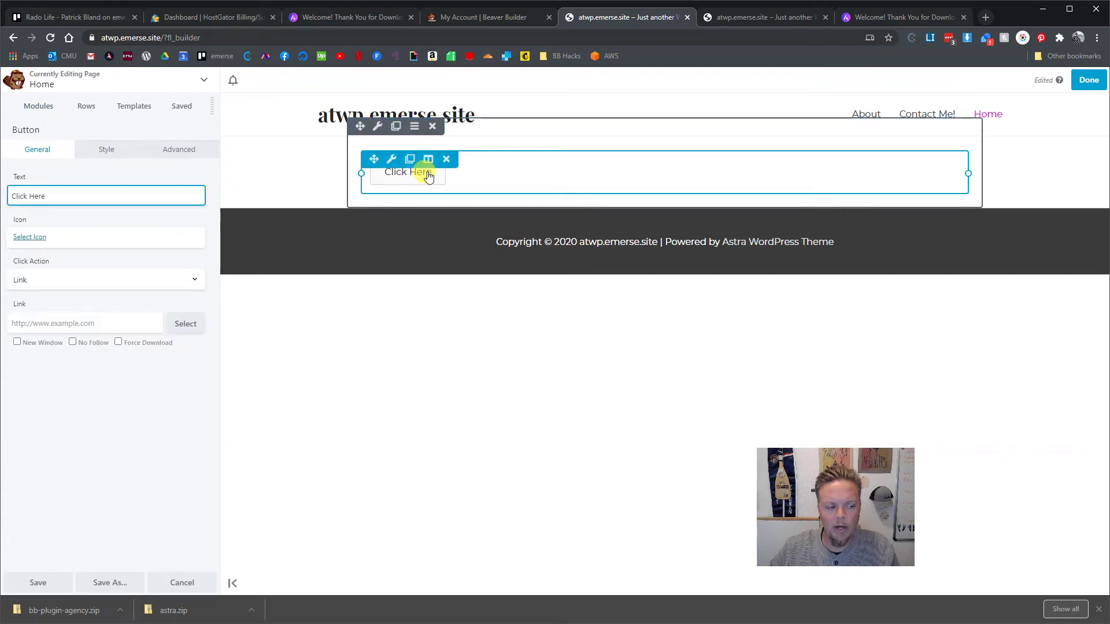
# - Add a Photo module below the button using the child's portrait from the media library
pyautogui.click(29, 117)
pyautogui.moveTo(35, 264); pyautogui.dragTo(545, 296)
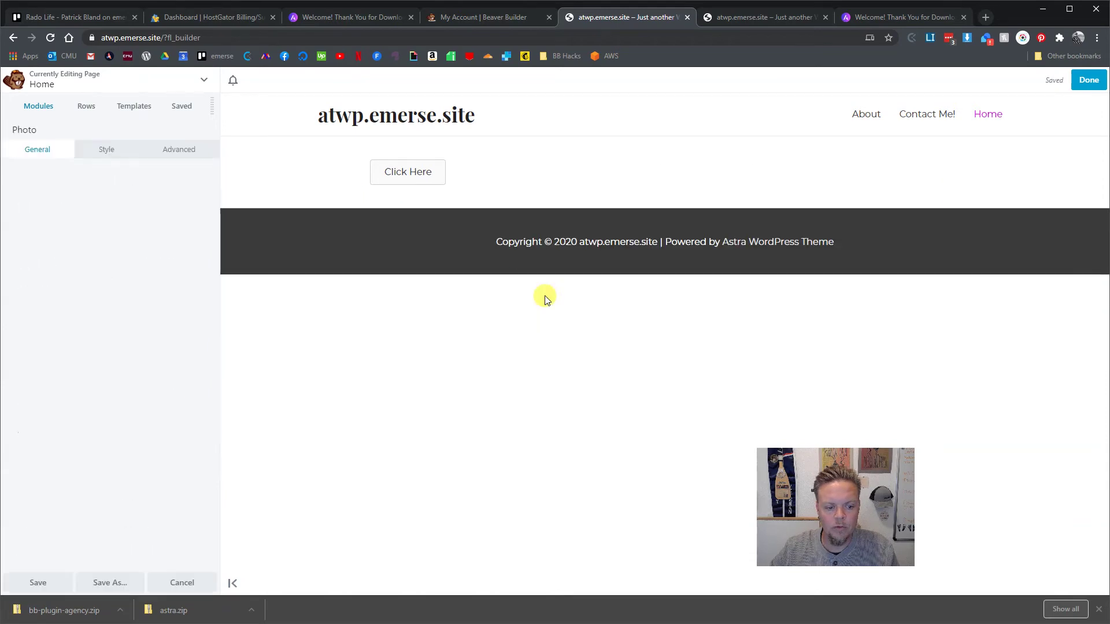
pyautogui.click(32, 237)
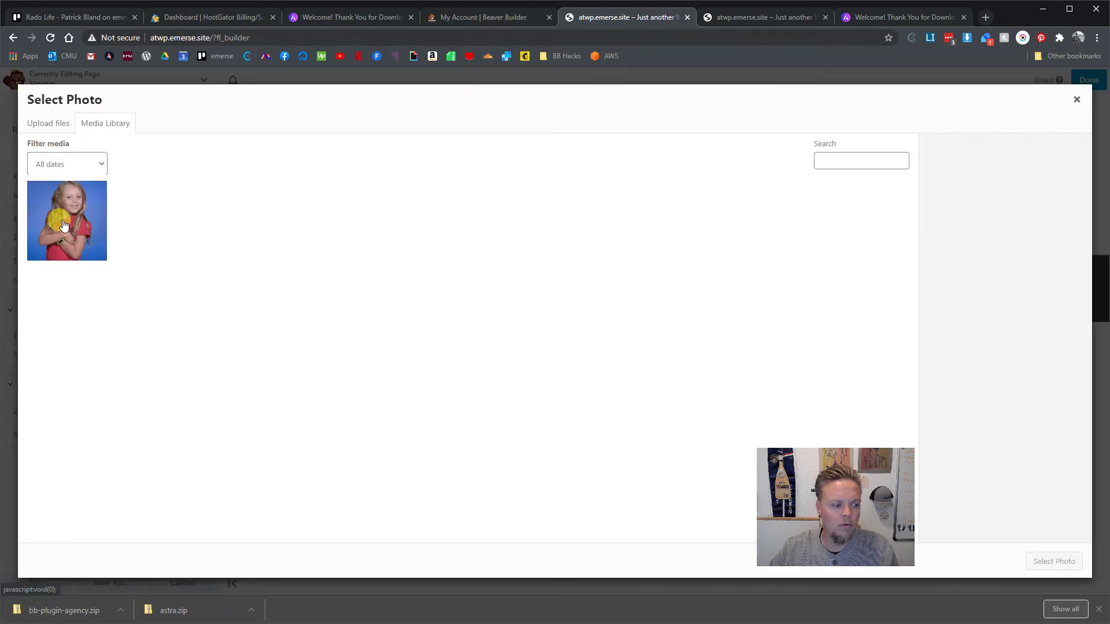
pyautogui.click(67, 220)
pyautogui.click(1054, 560)
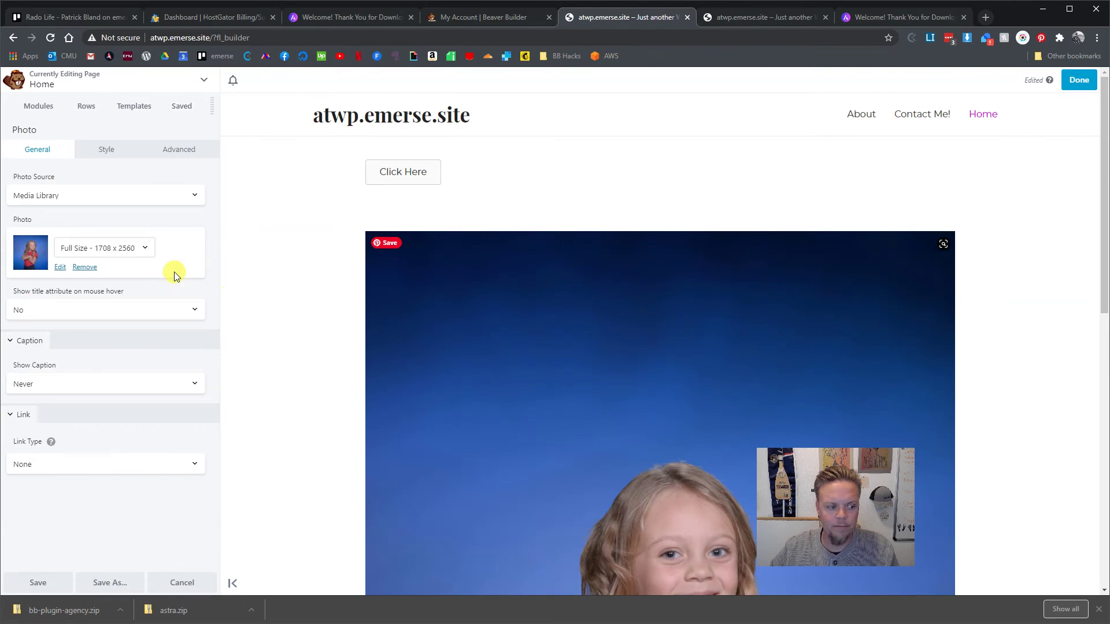
pyautogui.scroll(-4, 533, 330)
pyautogui.scroll(-5, 532, 327)
pyautogui.scroll(10, 528, 323)
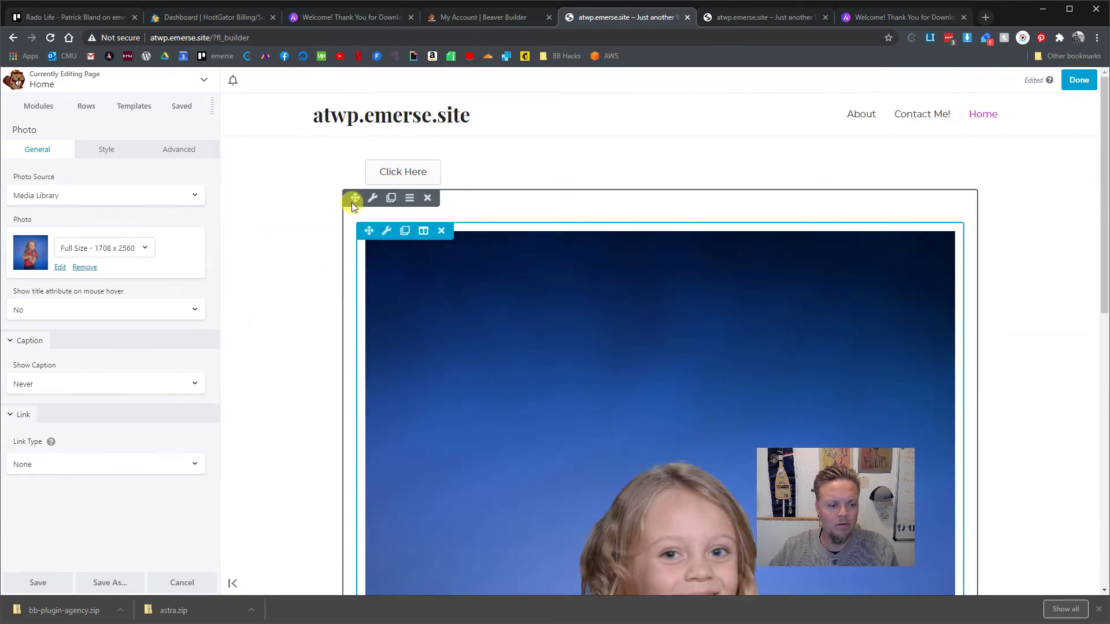
pyautogui.moveTo(432, 151)
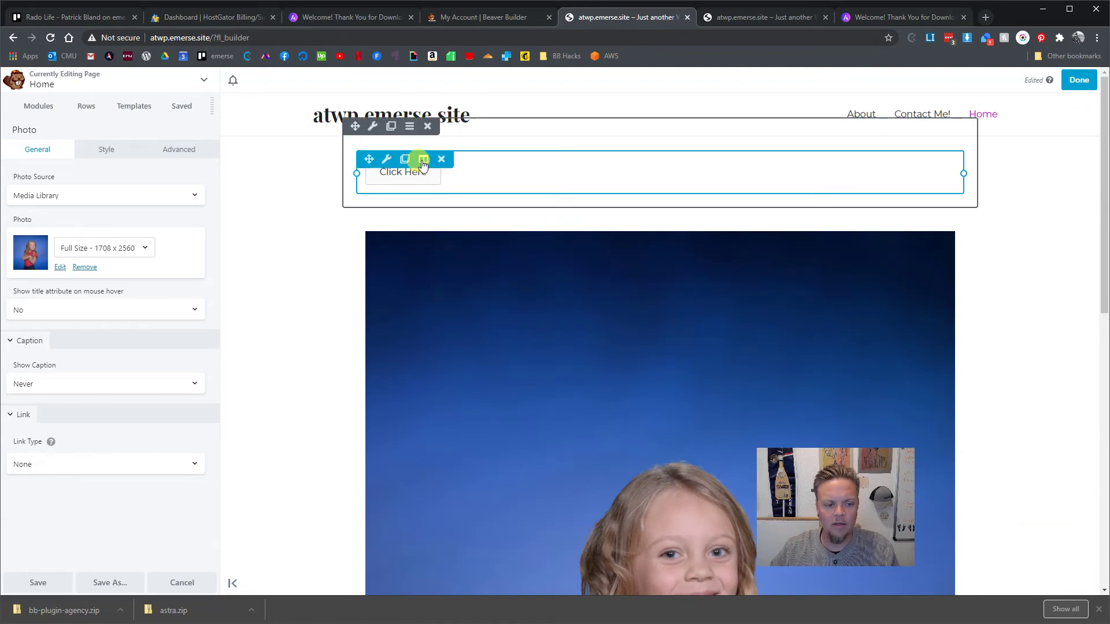
# - Delete the Click Here button row and the photo row, confirming each deletion
pyautogui.click(432, 134)
pyautogui.click(597, 104)
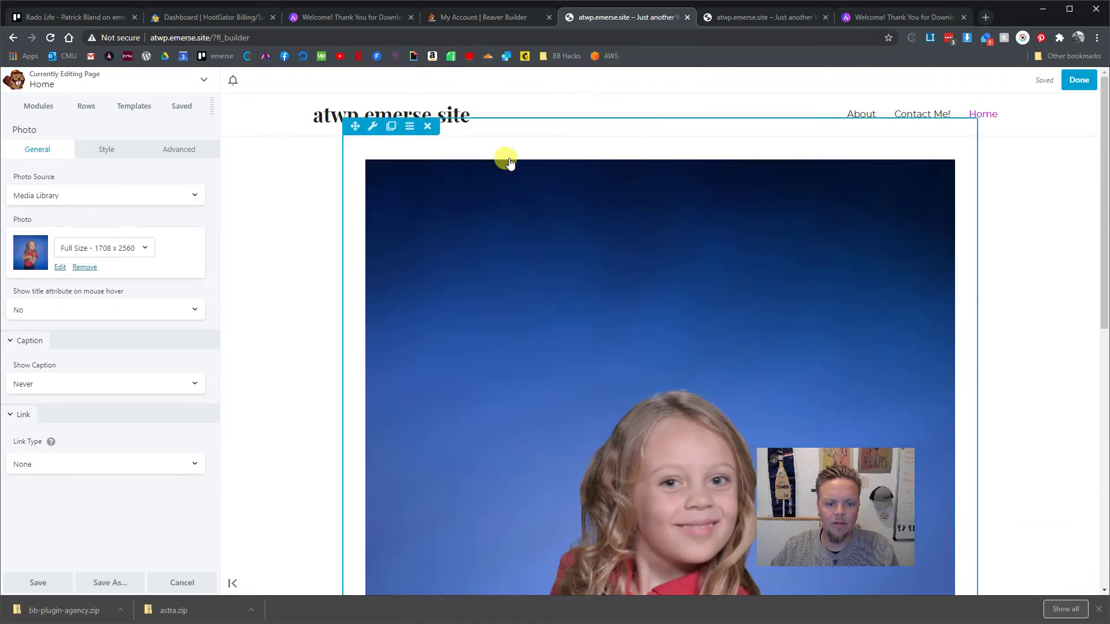
pyautogui.click(433, 130)
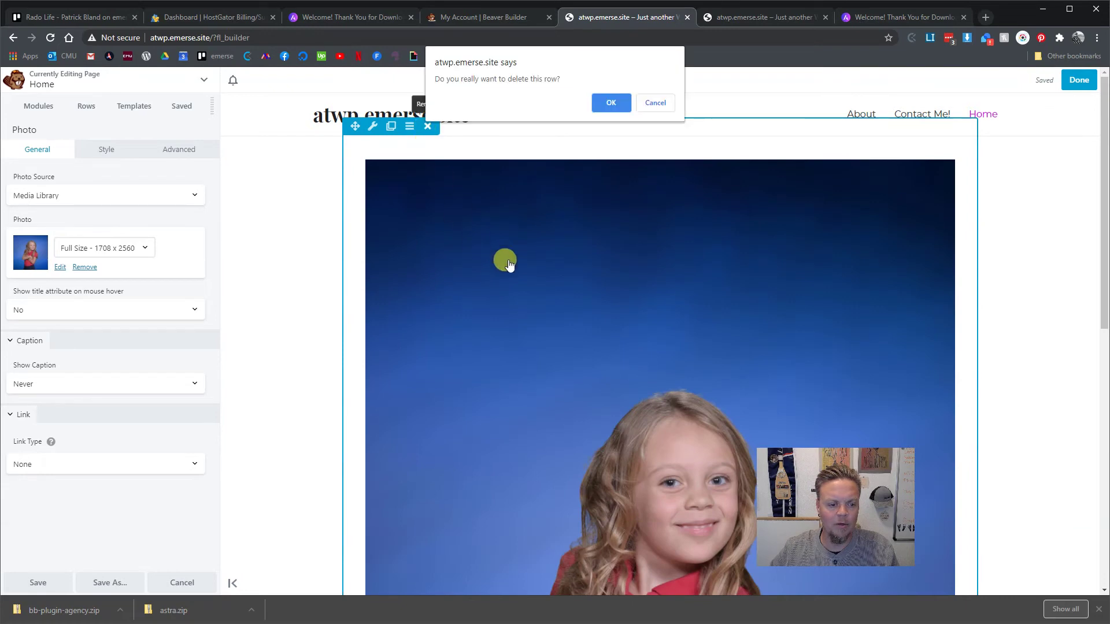
pyautogui.click(612, 103)
pyautogui.click(85, 106)
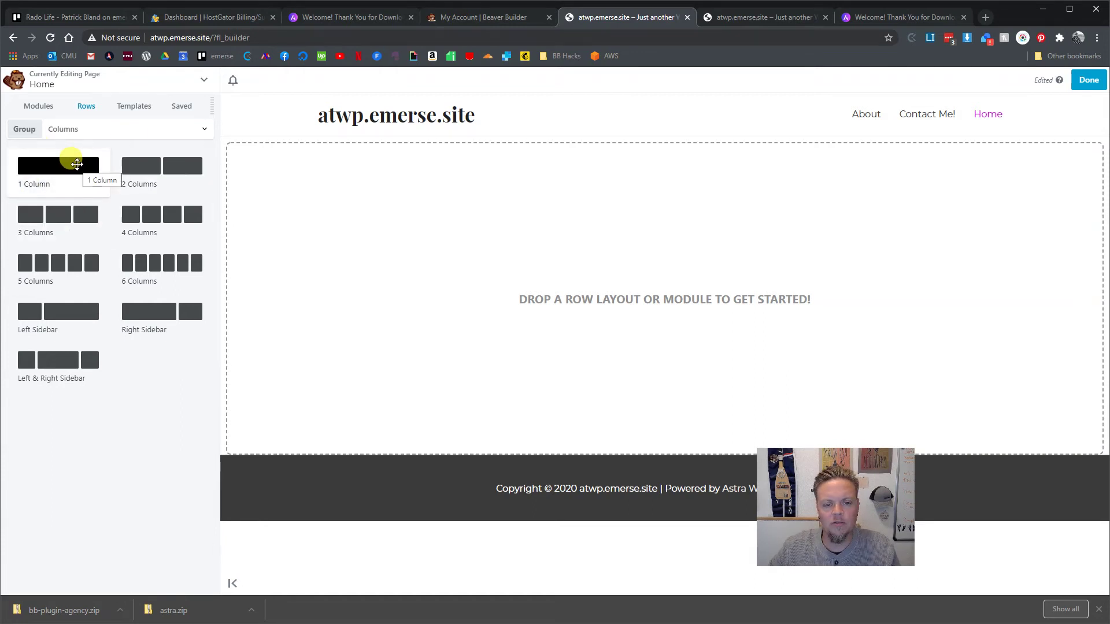
# - Add a one-column row and set its width to Full Width
pyautogui.moveTo(77, 164); pyautogui.dragTo(334, 210)
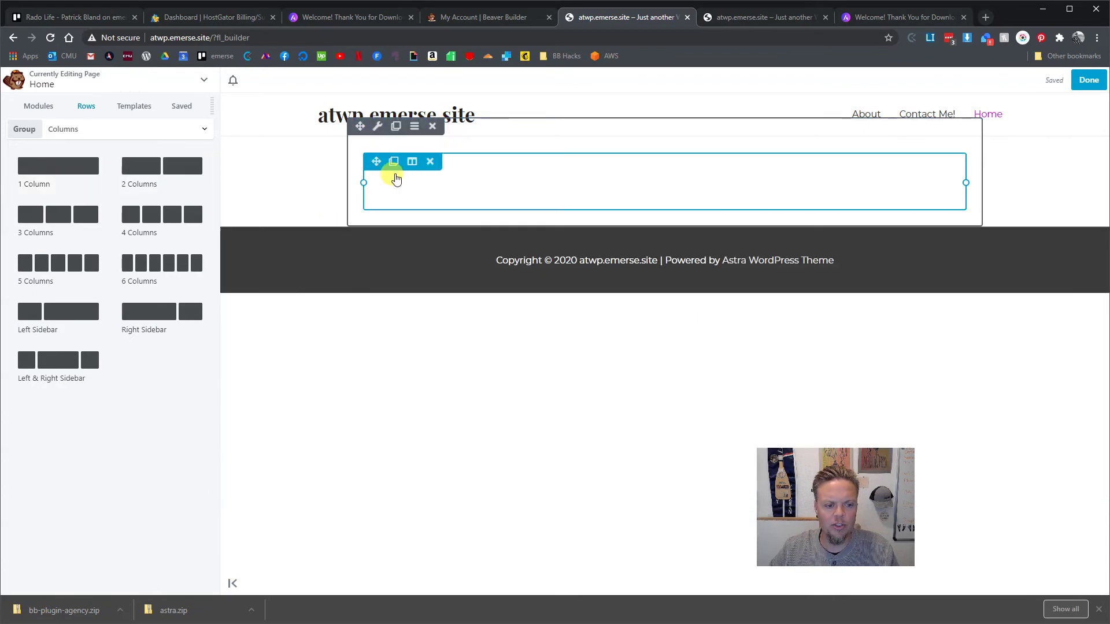
pyautogui.click(377, 128)
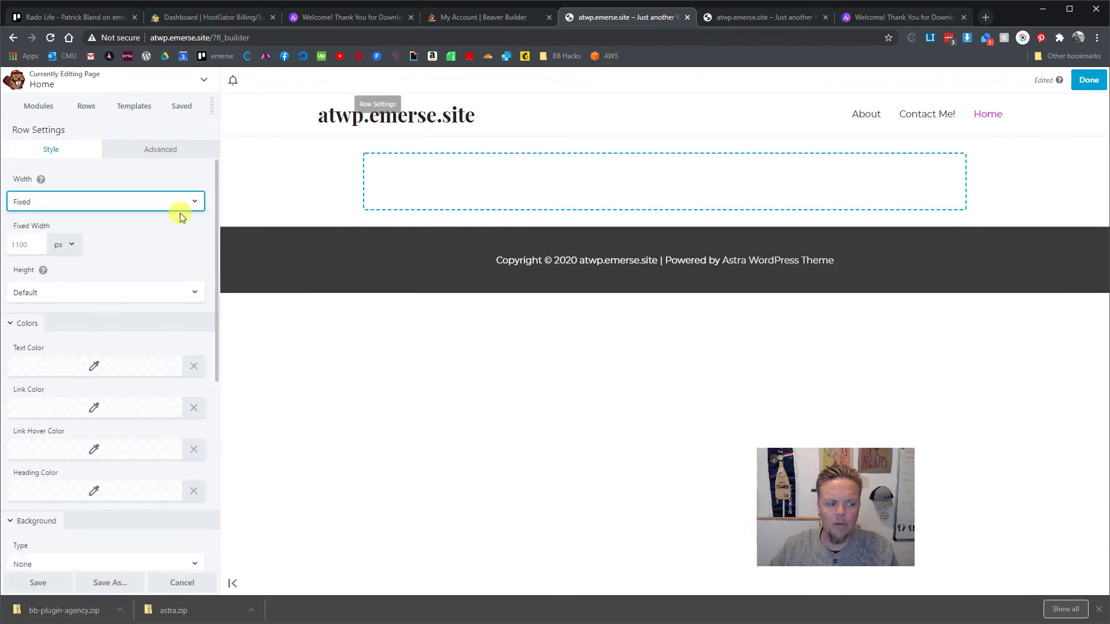
pyautogui.click(99, 206)
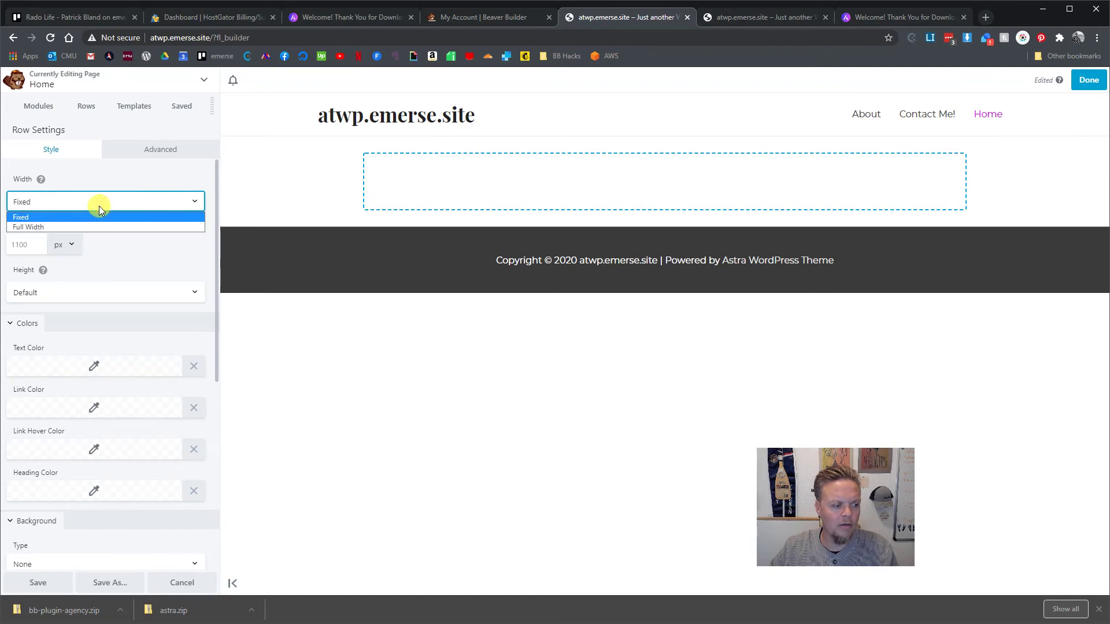
pyautogui.click(79, 228)
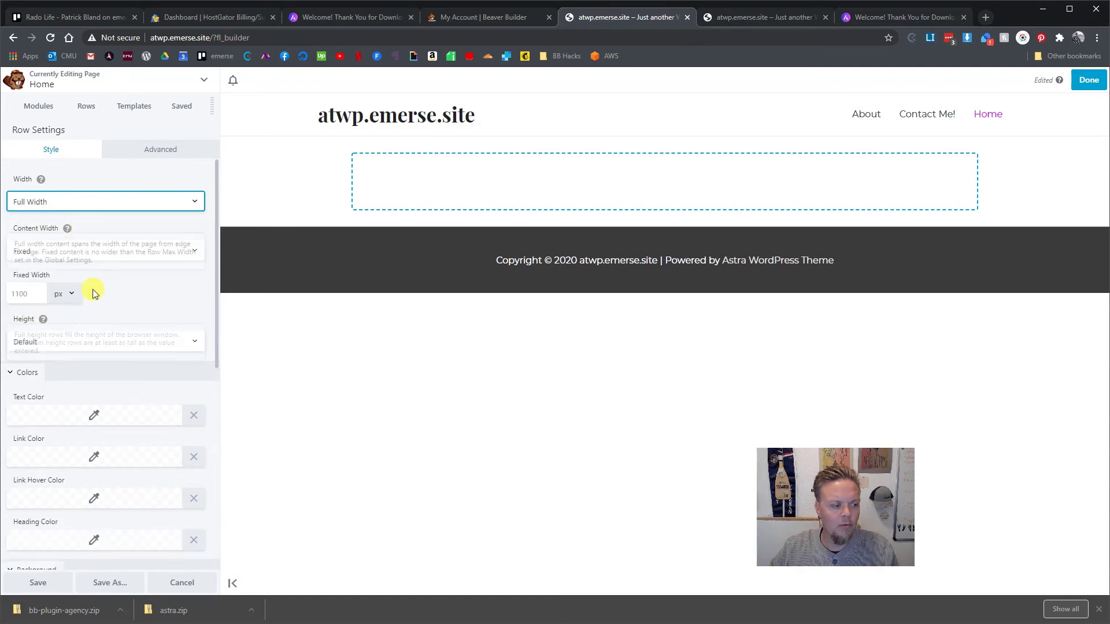
pyautogui.scroll(-6, 91, 290)
pyautogui.scroll(1, 58, 266)
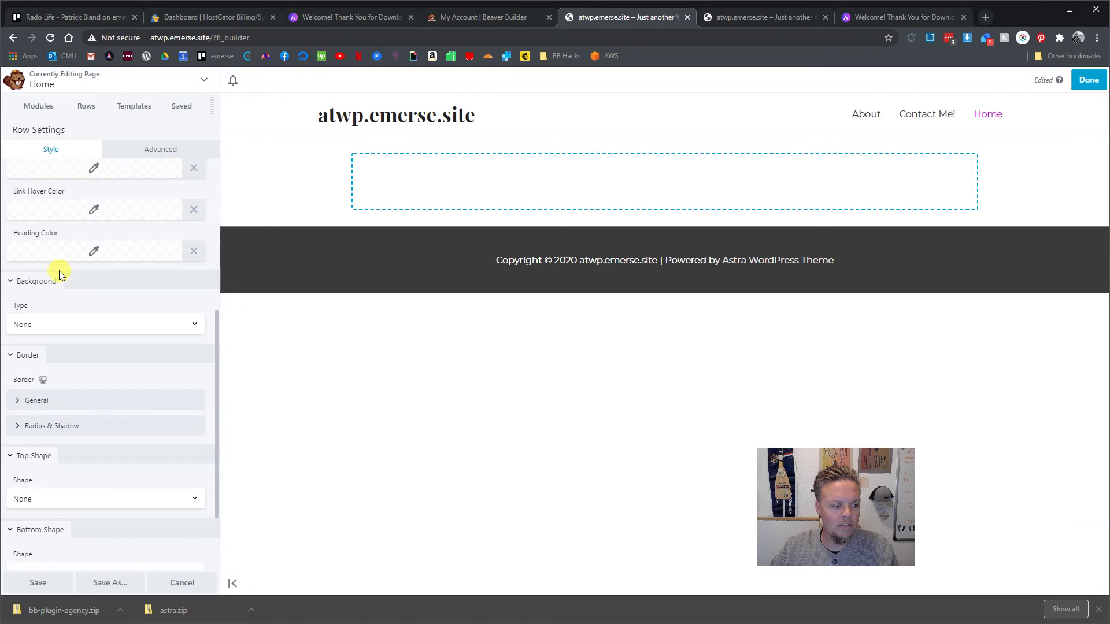
# - Set the row's Background Type to Photo using the child's portrait from the library
pyautogui.click(58, 324)
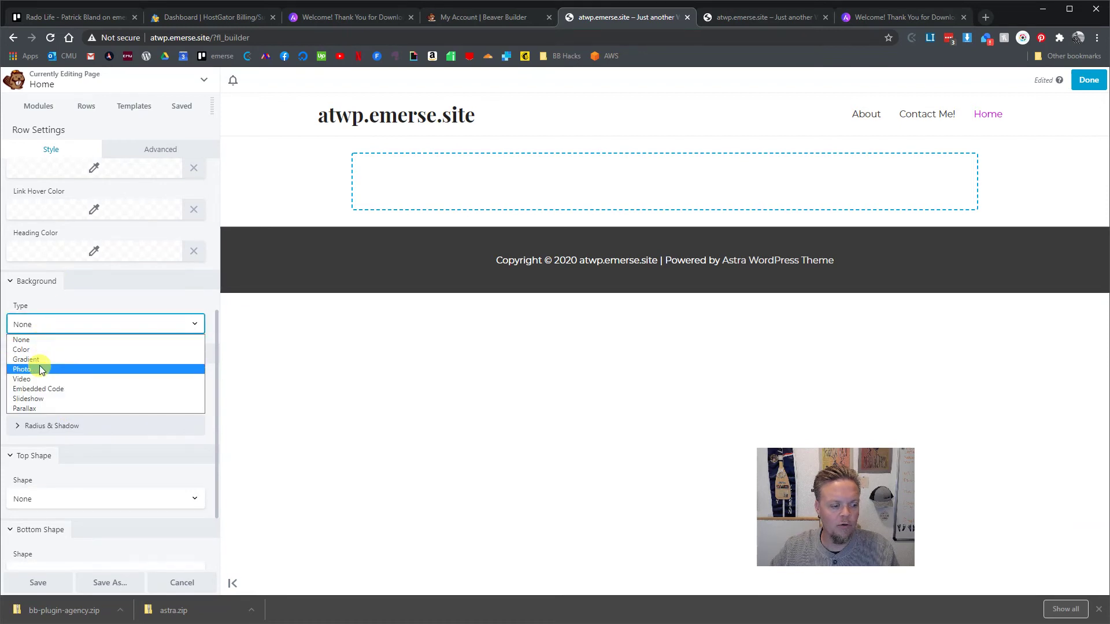
pyautogui.click(40, 366)
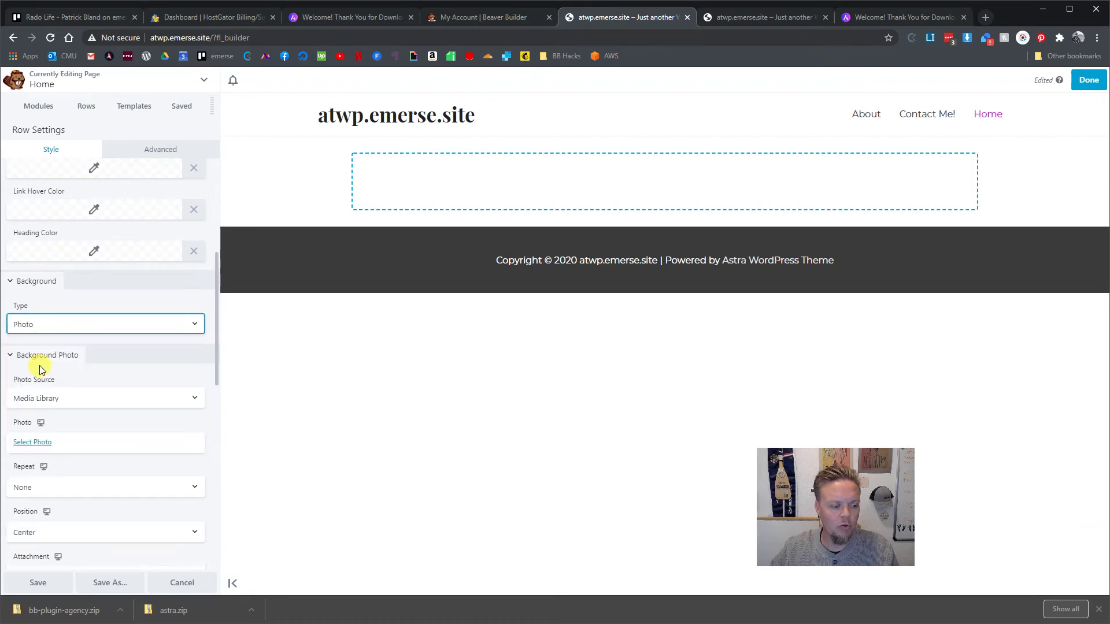
pyautogui.click(36, 443)
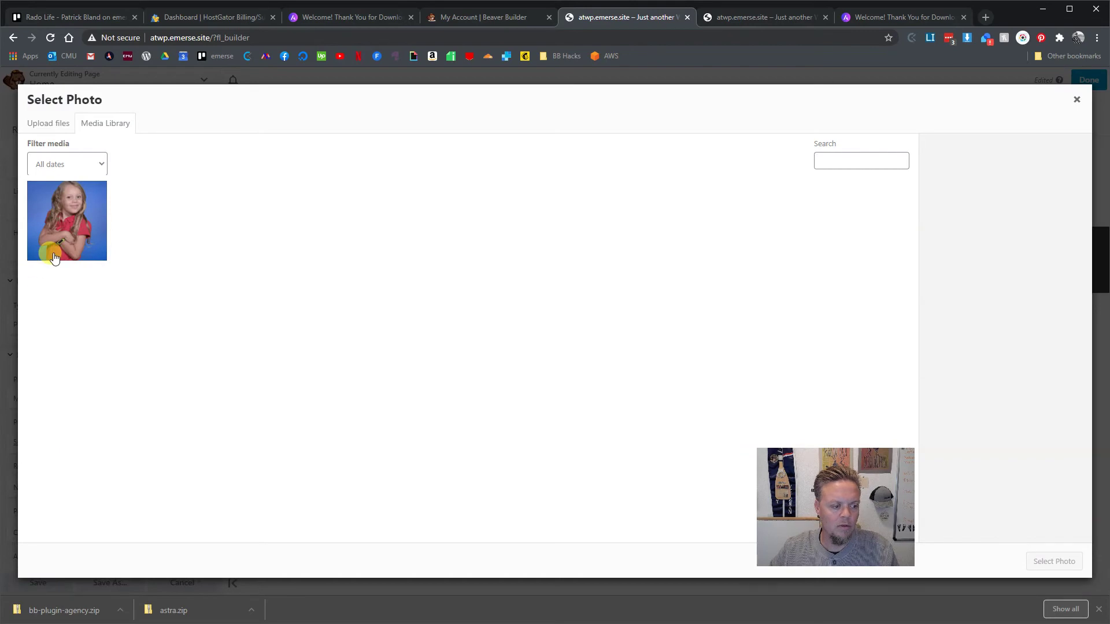
pyautogui.click(50, 248)
pyautogui.click(1028, 561)
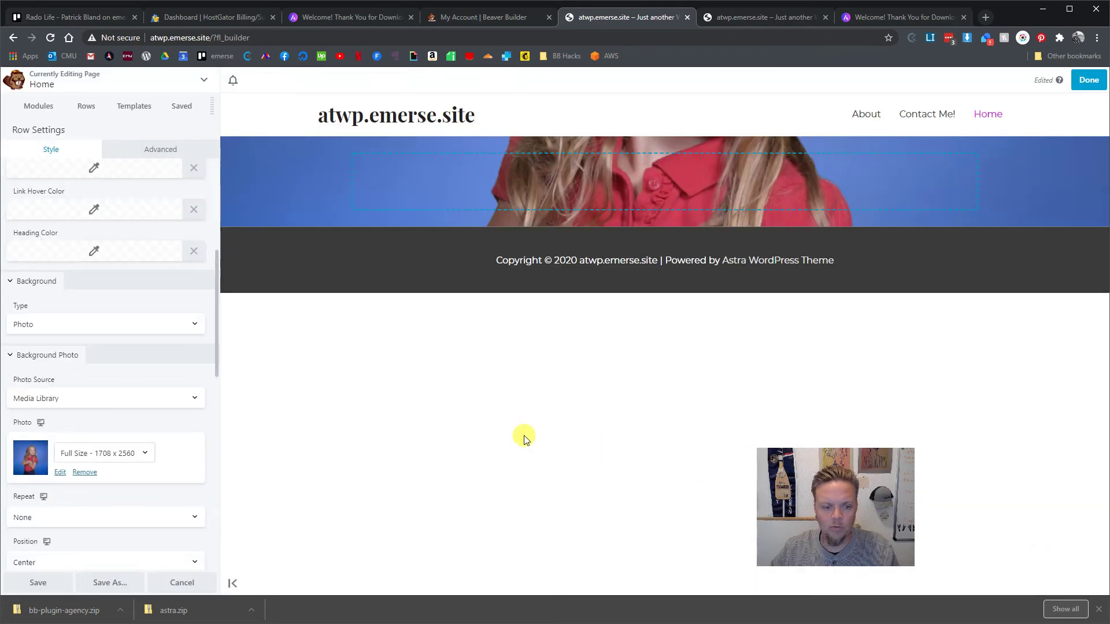
pyautogui.moveTo(470, 185)
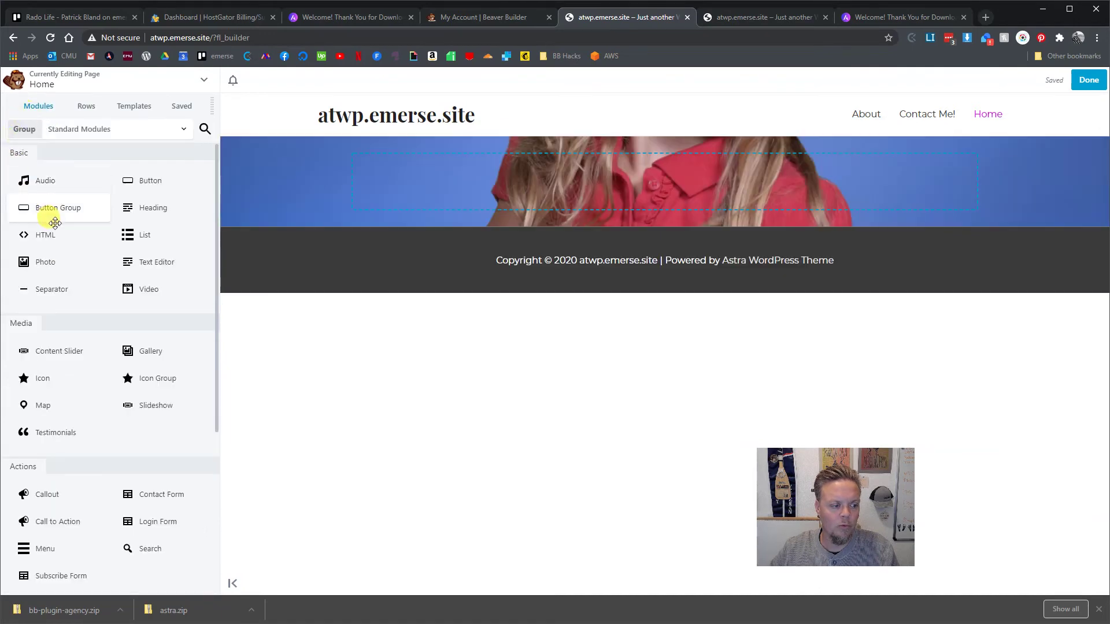
# - Add a Heading module to the photo row reading 'This is a Heading!!!!' and save it
pyautogui.moveTo(128, 208); pyautogui.dragTo(448, 204)
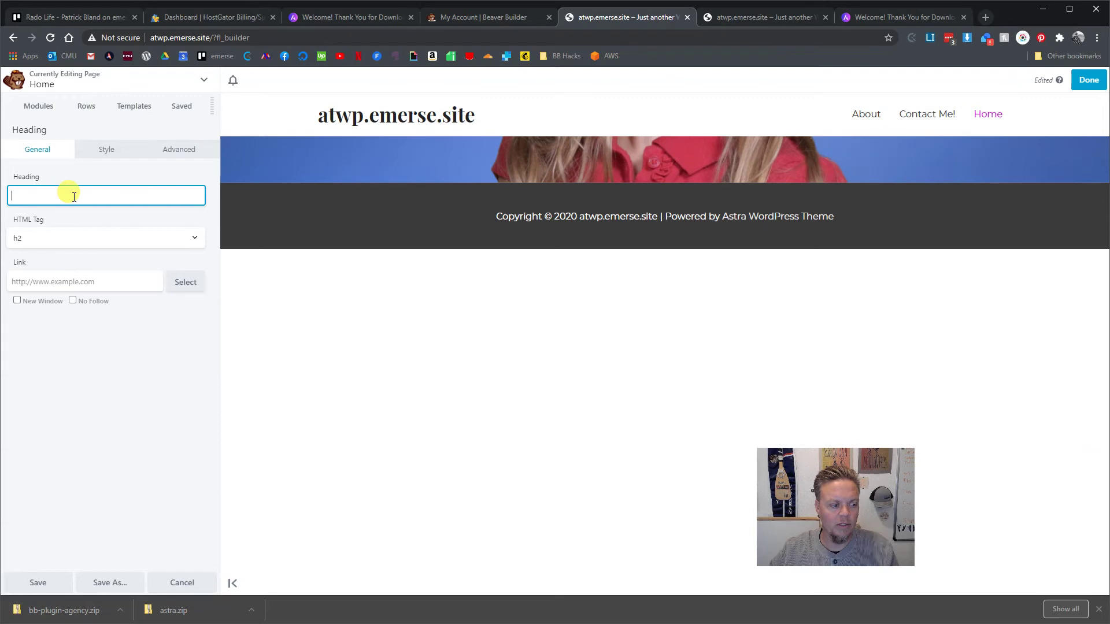
pyautogui.write('This ')
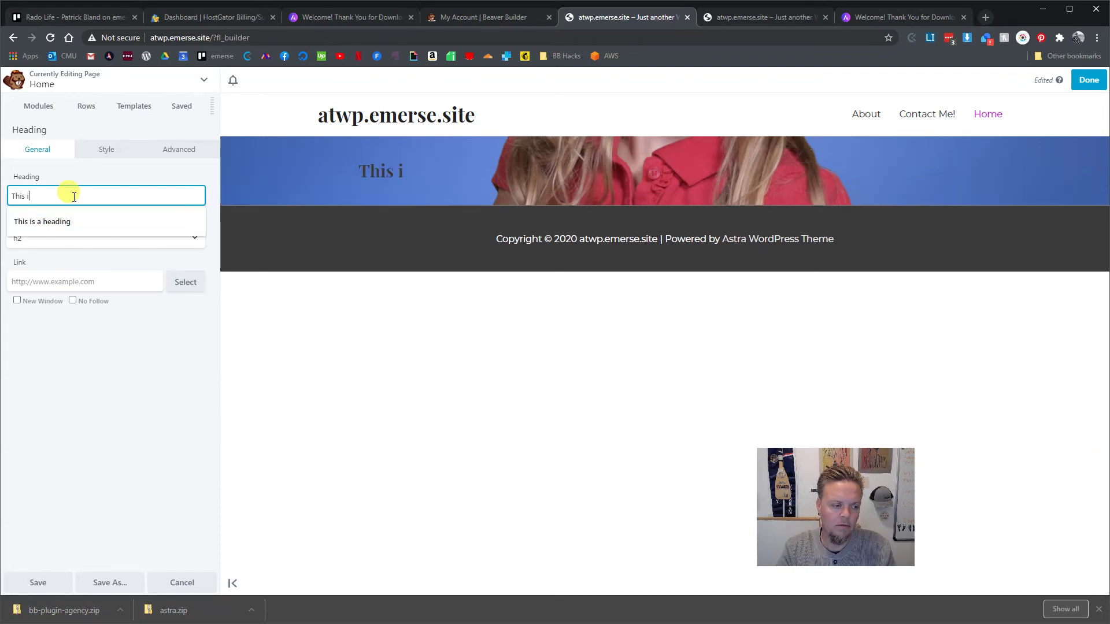
pyautogui.write('is a Heading ~ ~')
pyautogui.press('BackSpace')
pyautogui.press('BackSpace')
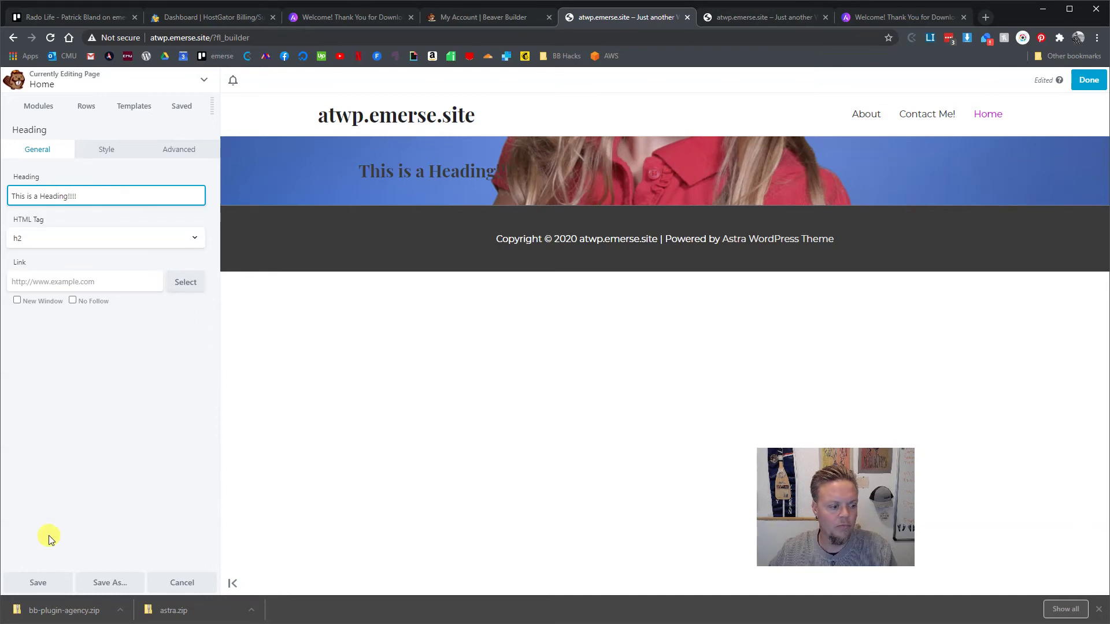
pyautogui.click(44, 578)
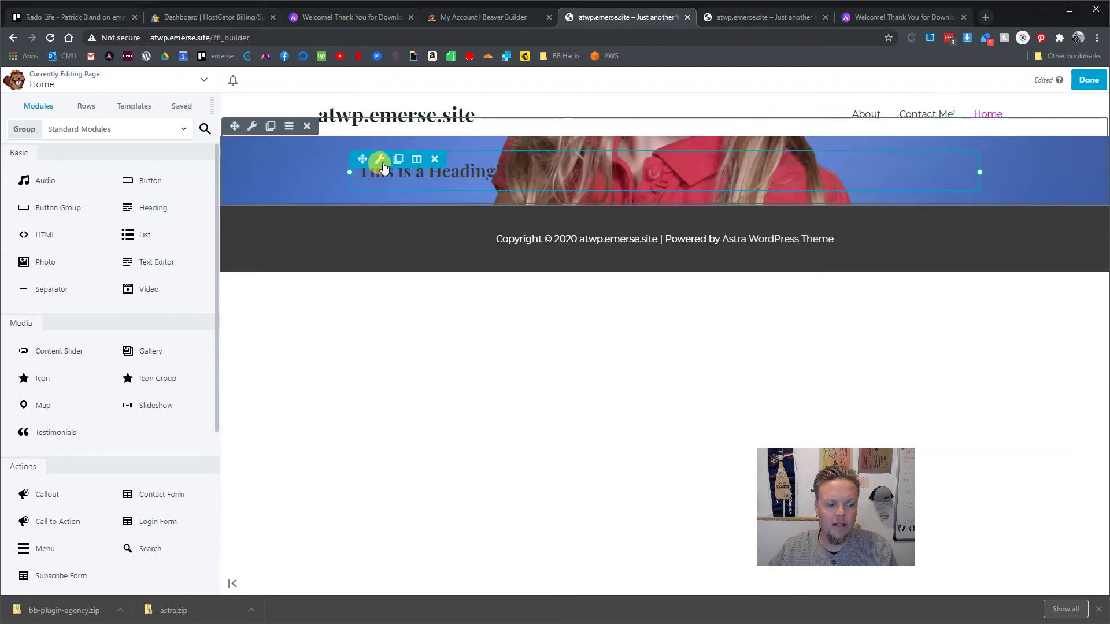
# - Set the heading's text colour to white (#ffffff) in its Style settings and save
pyautogui.click(381, 162)
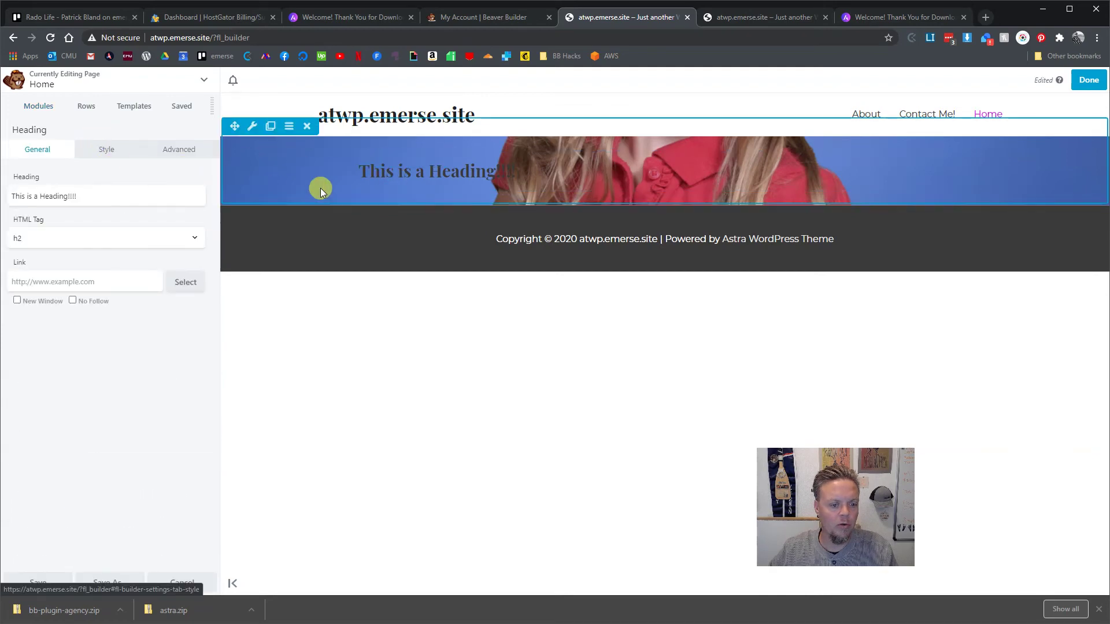
pyautogui.click(108, 151)
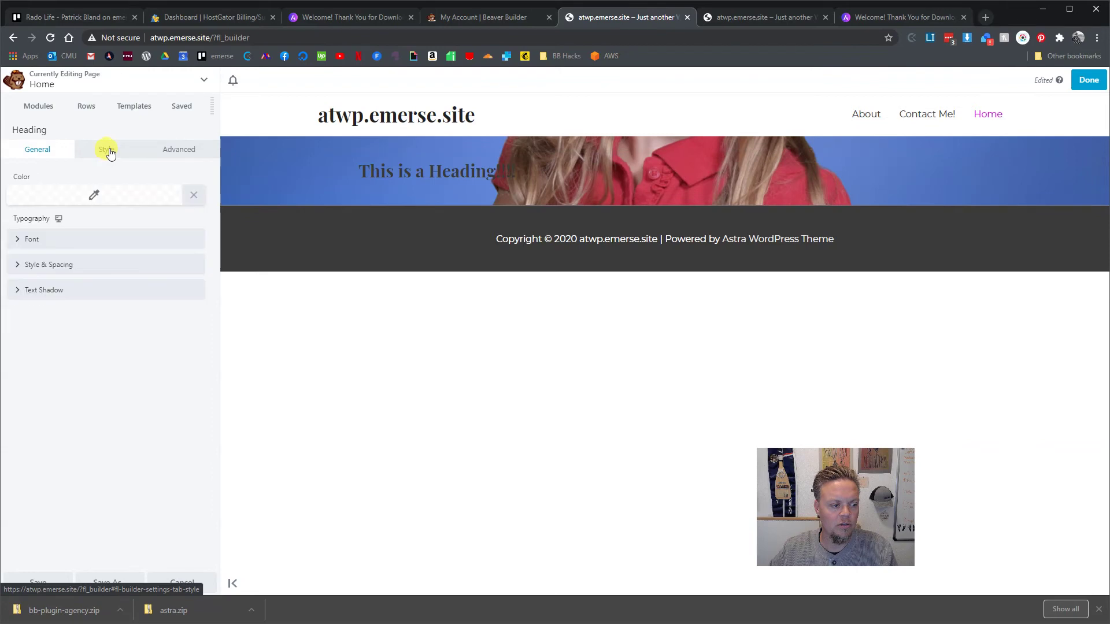
pyautogui.click(55, 195)
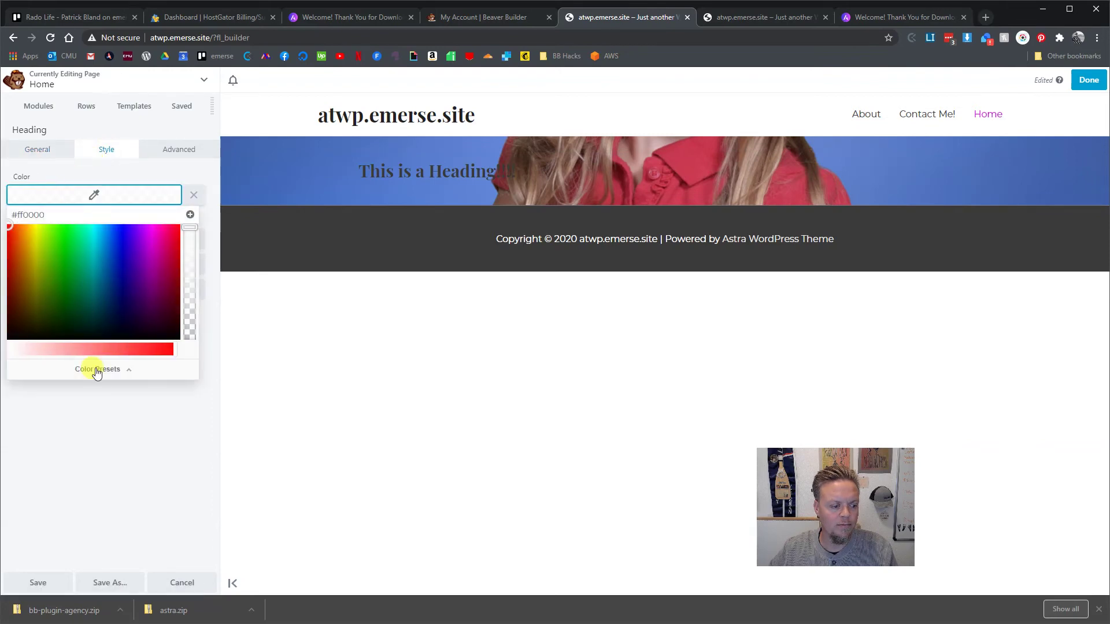
pyautogui.click(81, 218)
pyautogui.click(42, 309)
pyautogui.moveTo(36, 319); pyautogui.dragTo(49, 317)
pyautogui.click(42, 347)
pyautogui.moveTo(29, 272); pyautogui.dragTo(17, 237)
pyautogui.moveTo(57, 348); pyautogui.dragTo(3, 351)
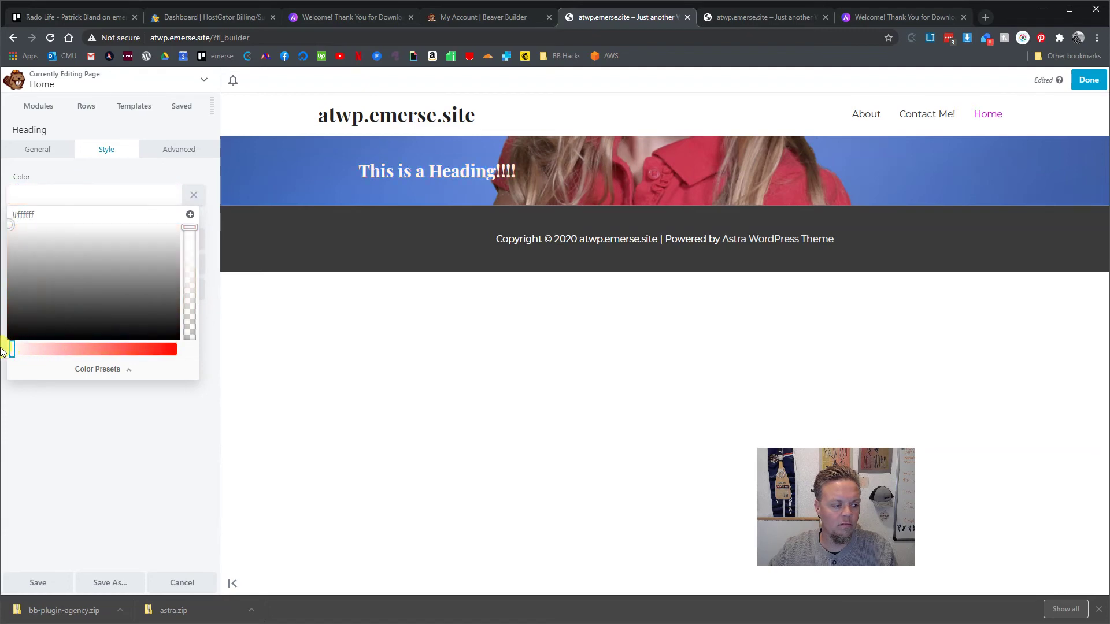
pyautogui.click(94, 468)
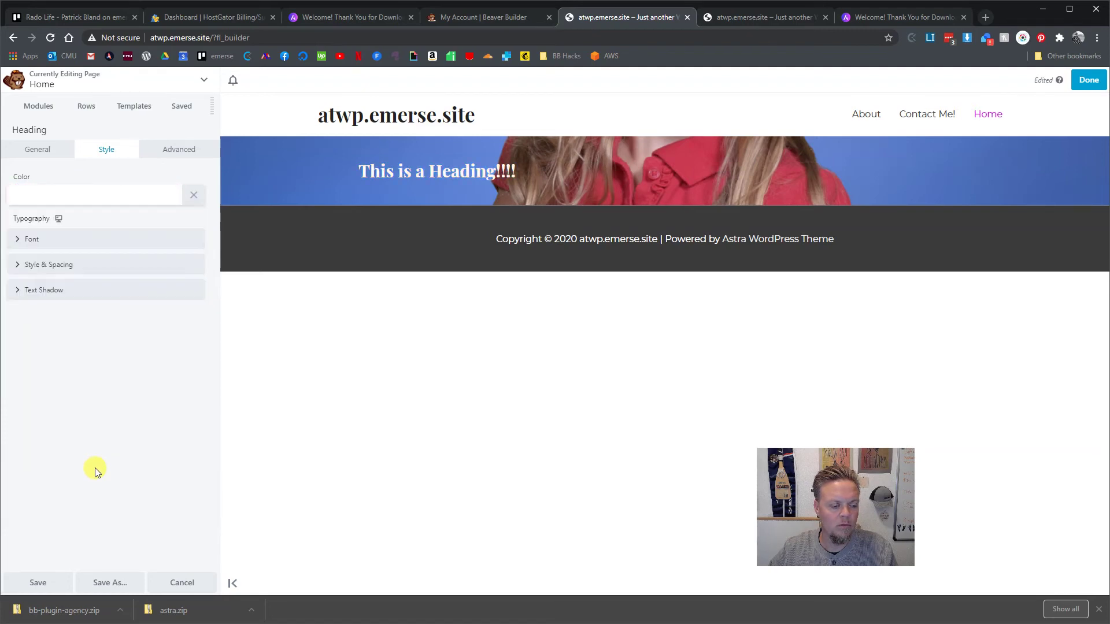
pyautogui.click(50, 583)
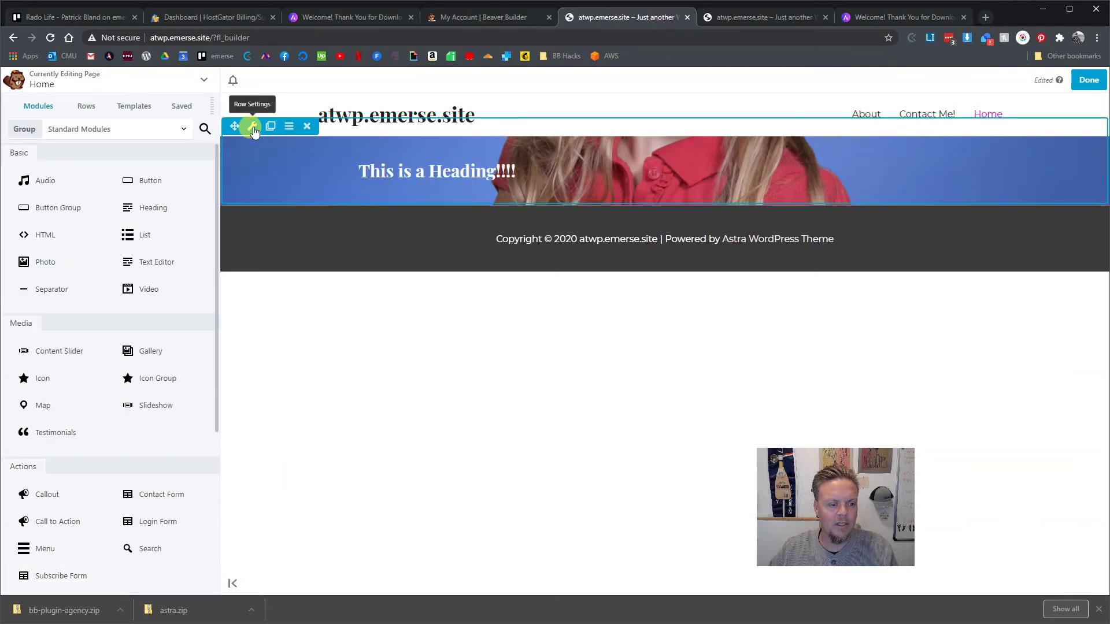
# - In Row Settings, change the photo row's Height to Minimum Height with vh as the unit
pyautogui.click(252, 126)
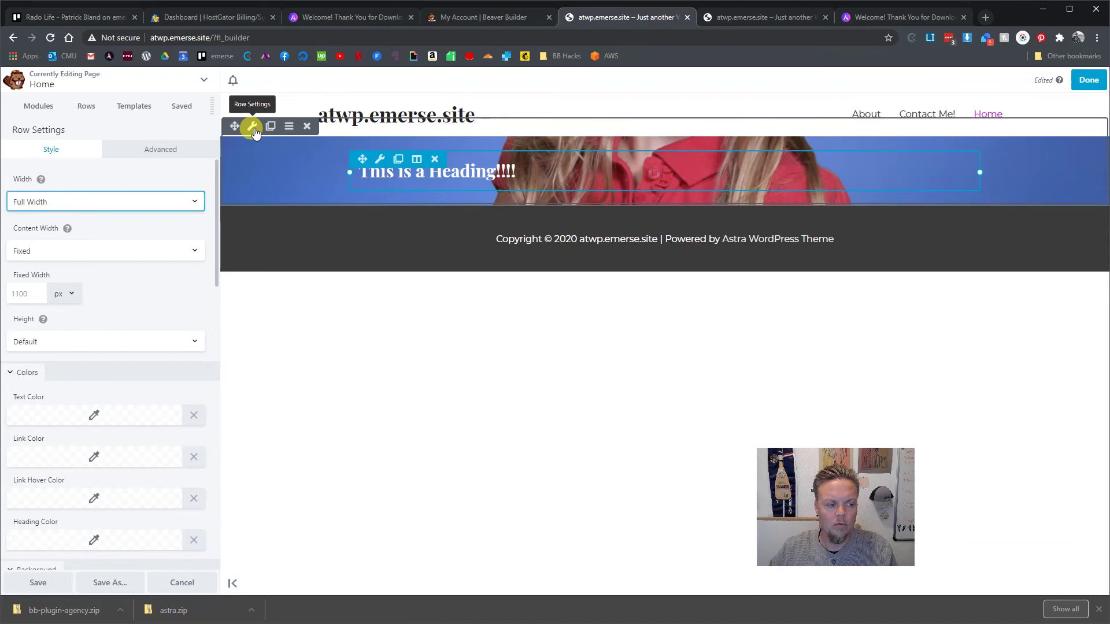
pyautogui.moveTo(40, 179)
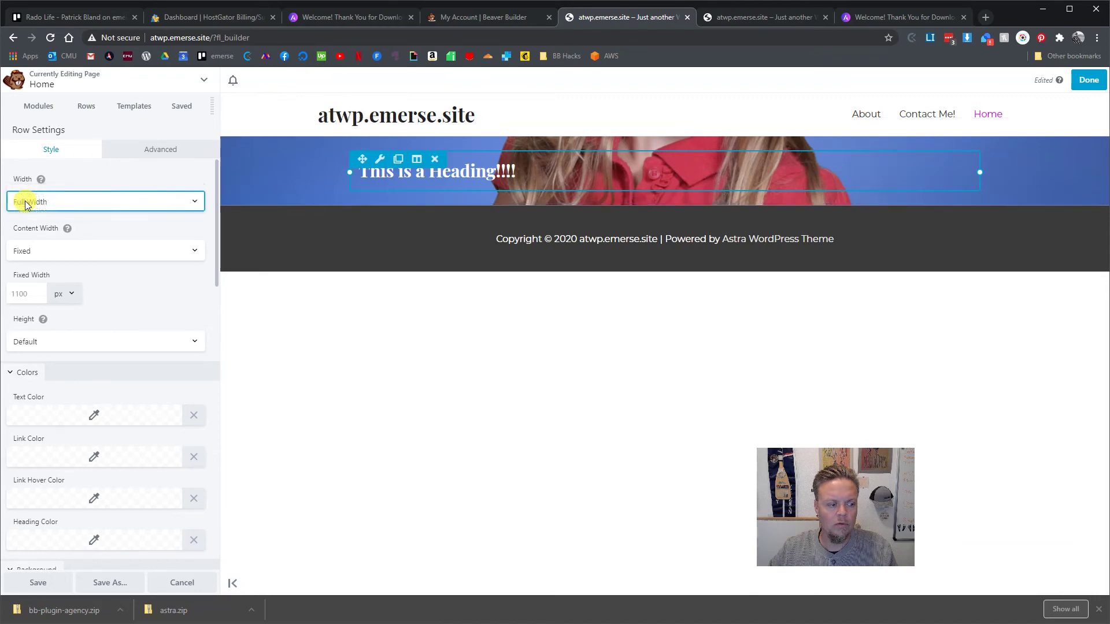
pyautogui.click(65, 343)
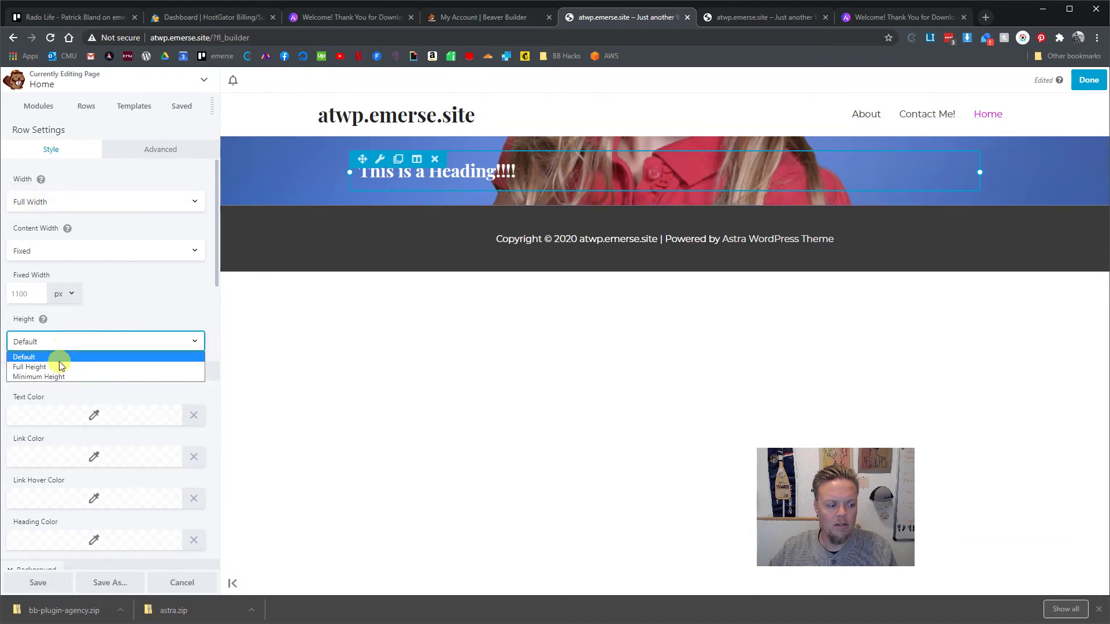
pyautogui.click(60, 368)
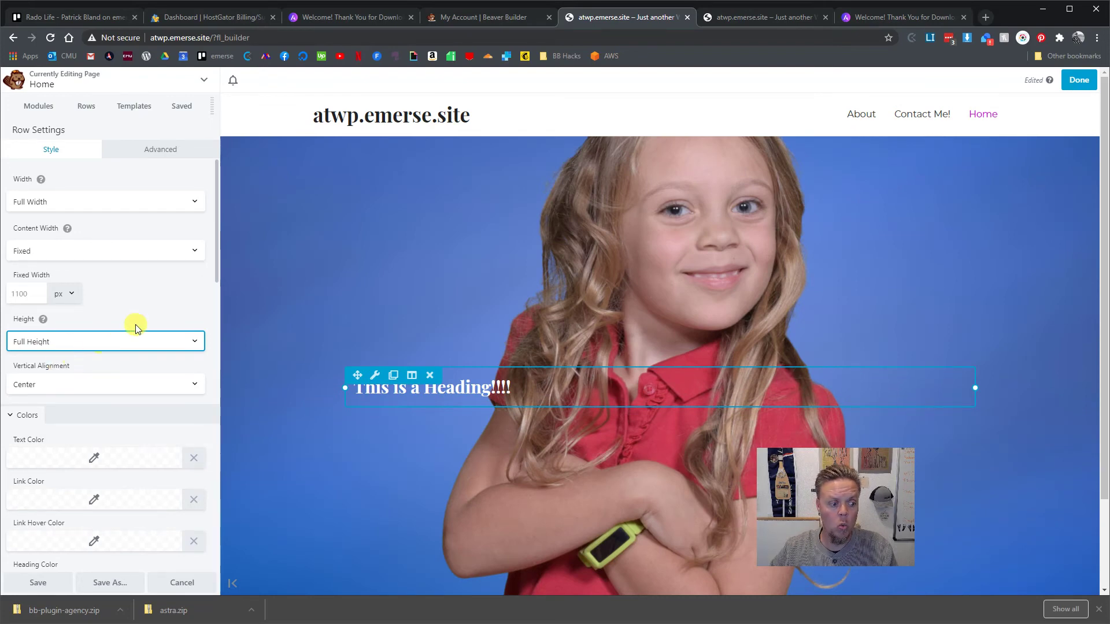
pyautogui.click(79, 353)
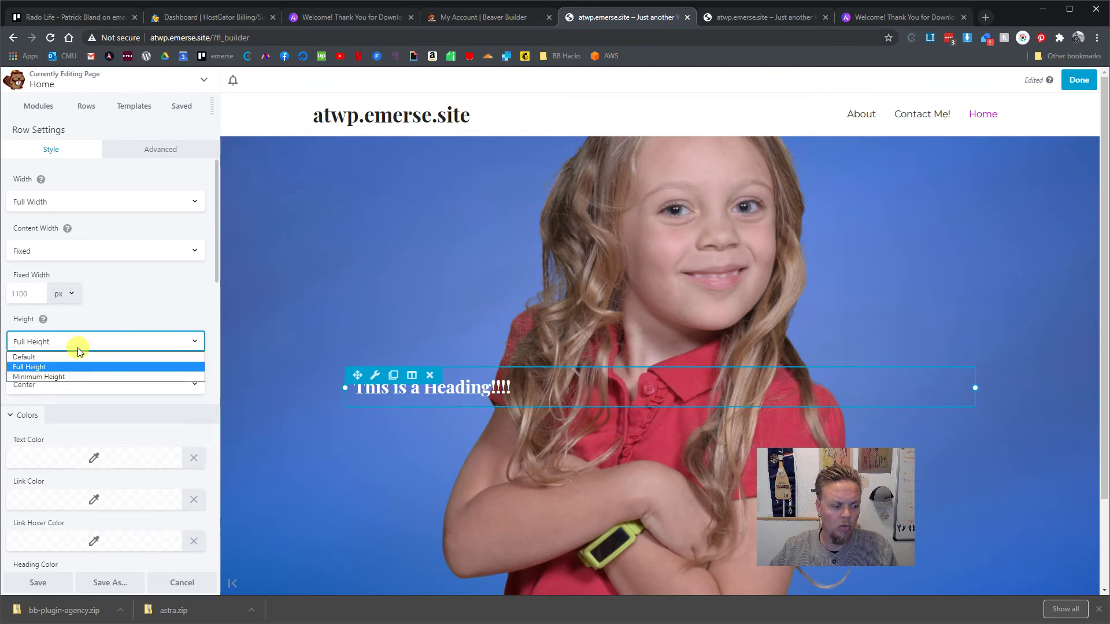
pyautogui.click(68, 377)
pyautogui.click(72, 388)
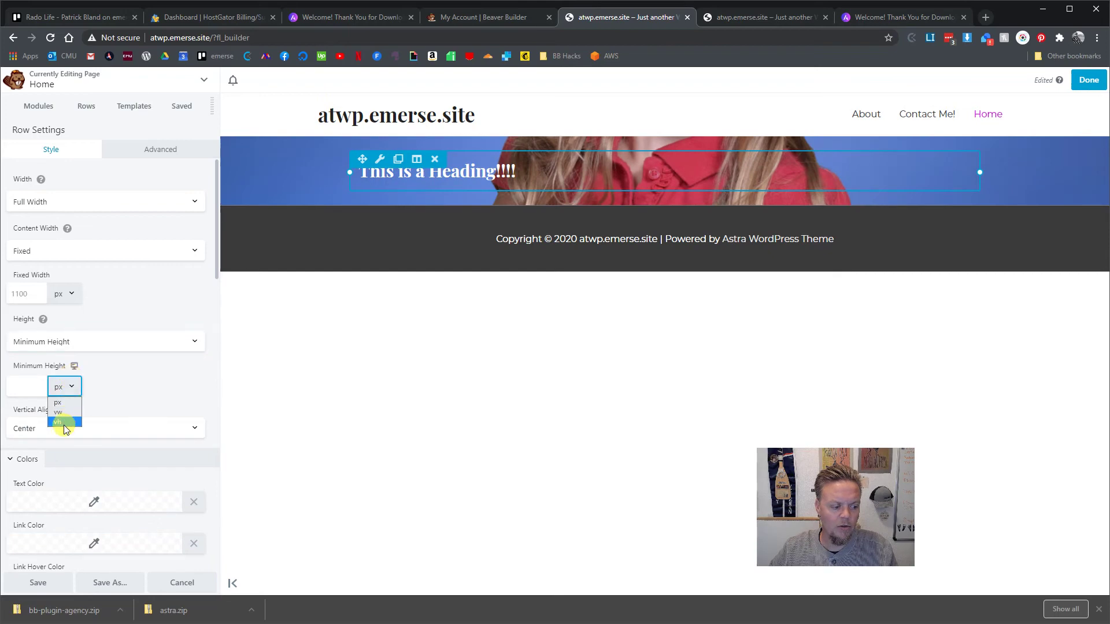
pyautogui.click(65, 423)
# - Give the photo row a 60 vh minimum height, save it, and drop a Button module under the heading
pyautogui.click(23, 390)
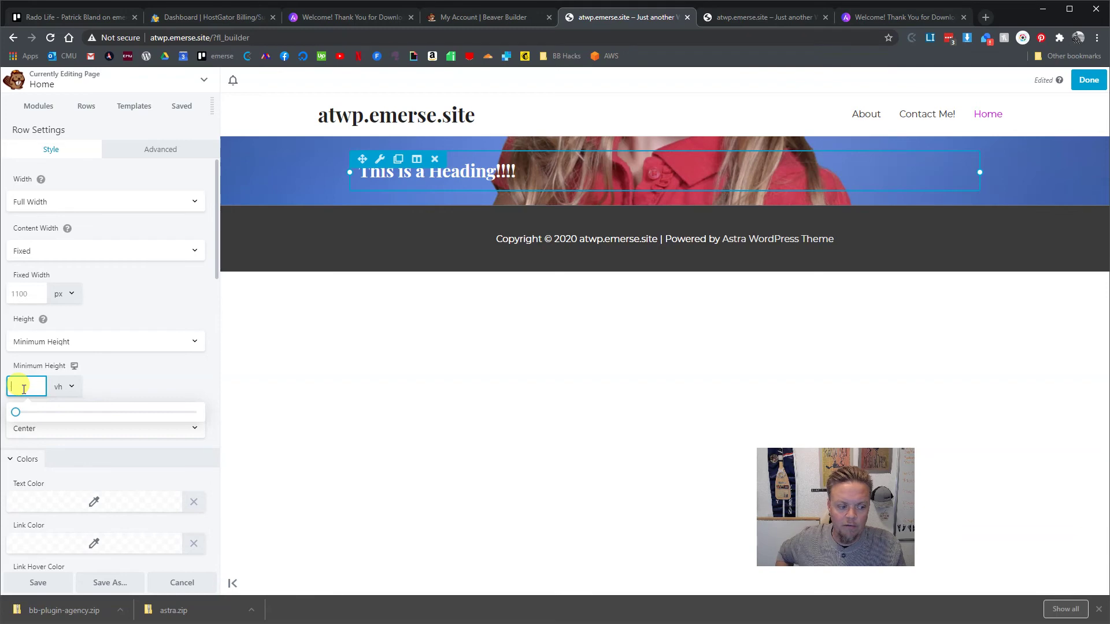
pyautogui.write('60')
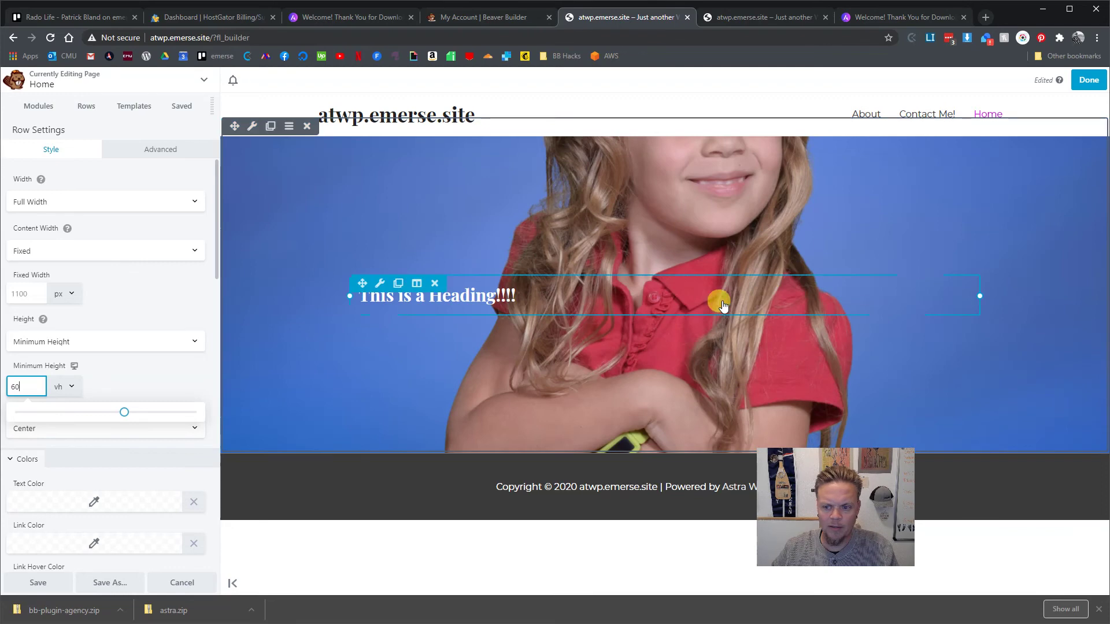
pyautogui.moveTo(1029, 622); pyautogui.dragTo(965, 622)
pyautogui.click(72, 387)
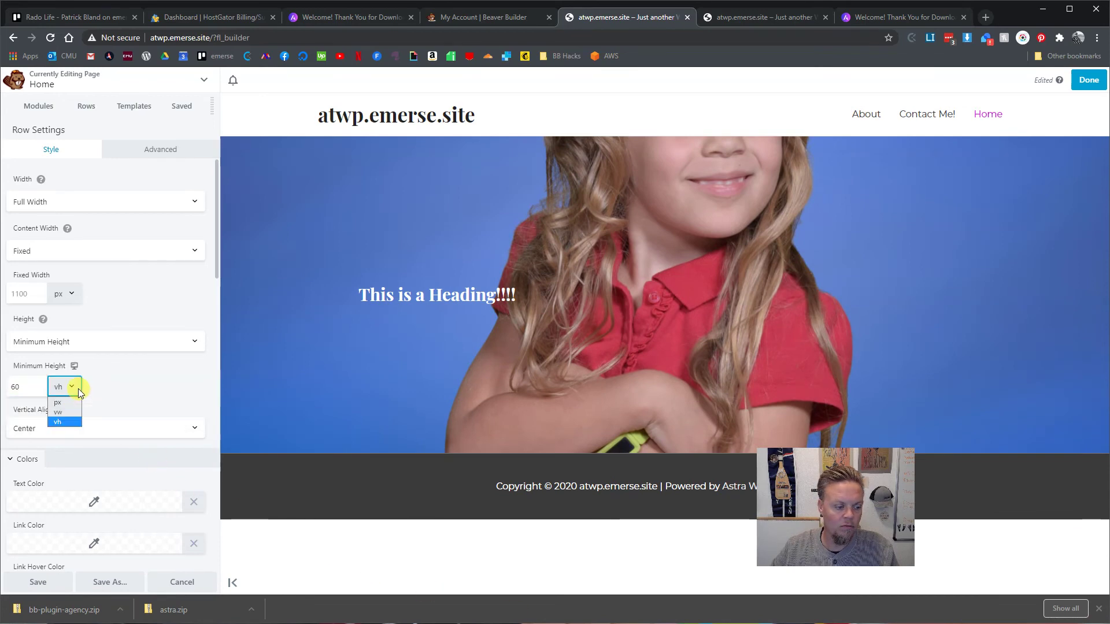
pyautogui.click(63, 422)
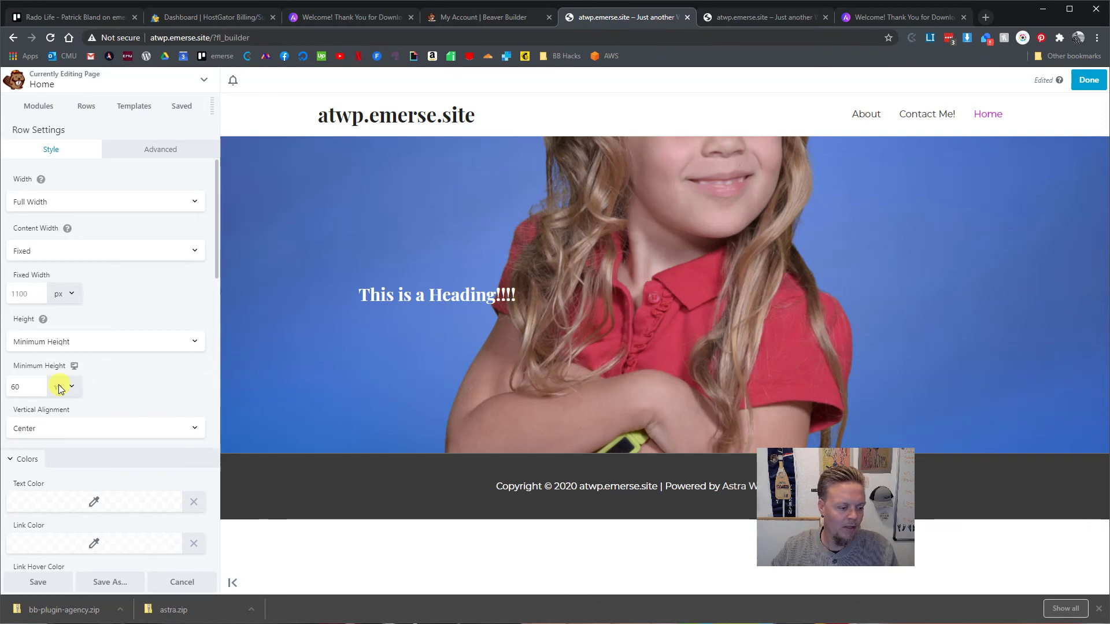
pyautogui.click(32, 583)
pyautogui.moveTo(118, 169); pyautogui.dragTo(973, 303)
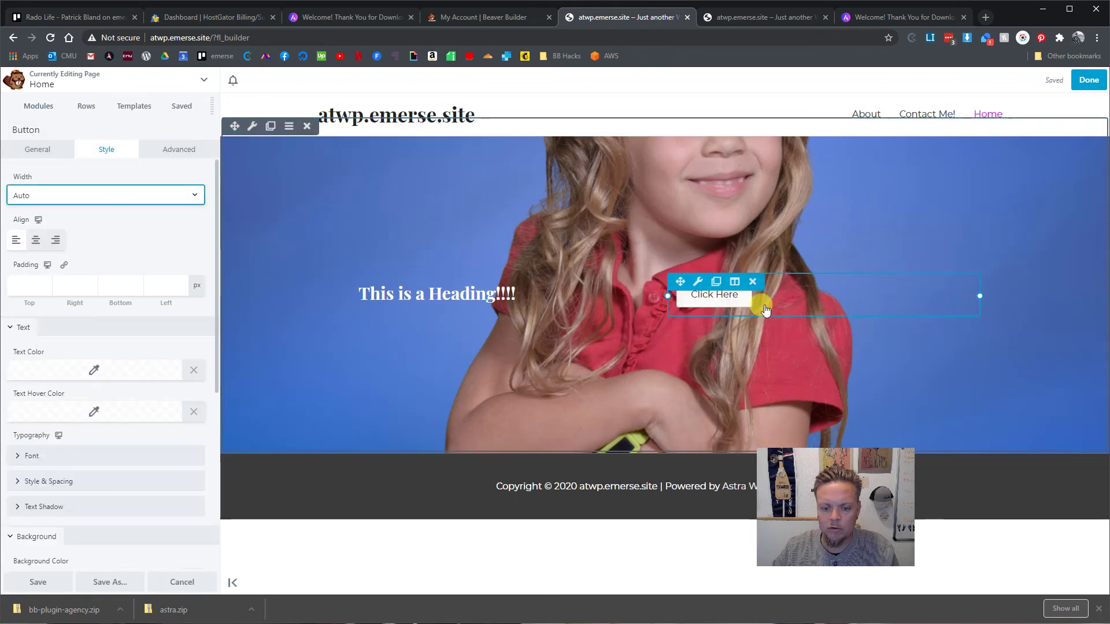
# - Replace the button's 'Click Here' text with 'Let's Go on an adventure'
pyautogui.click(37, 149)
pyautogui.moveTo(46, 195); pyautogui.dragTo(3, 197)
pyautogui.write('Let')
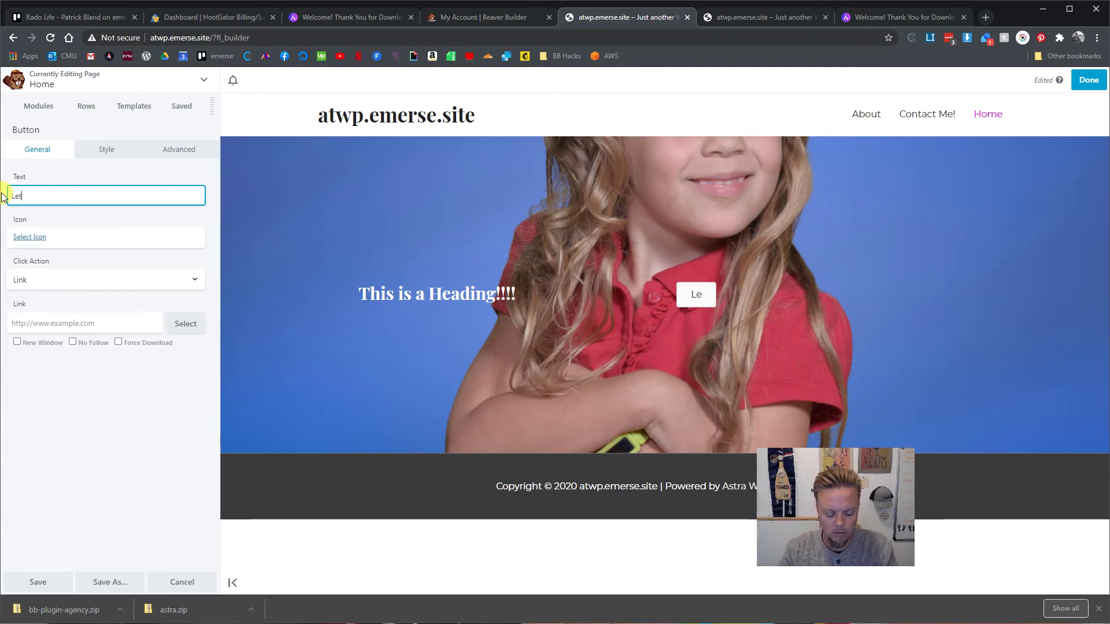
pyautogui.write("'s Go on an adventure!!")
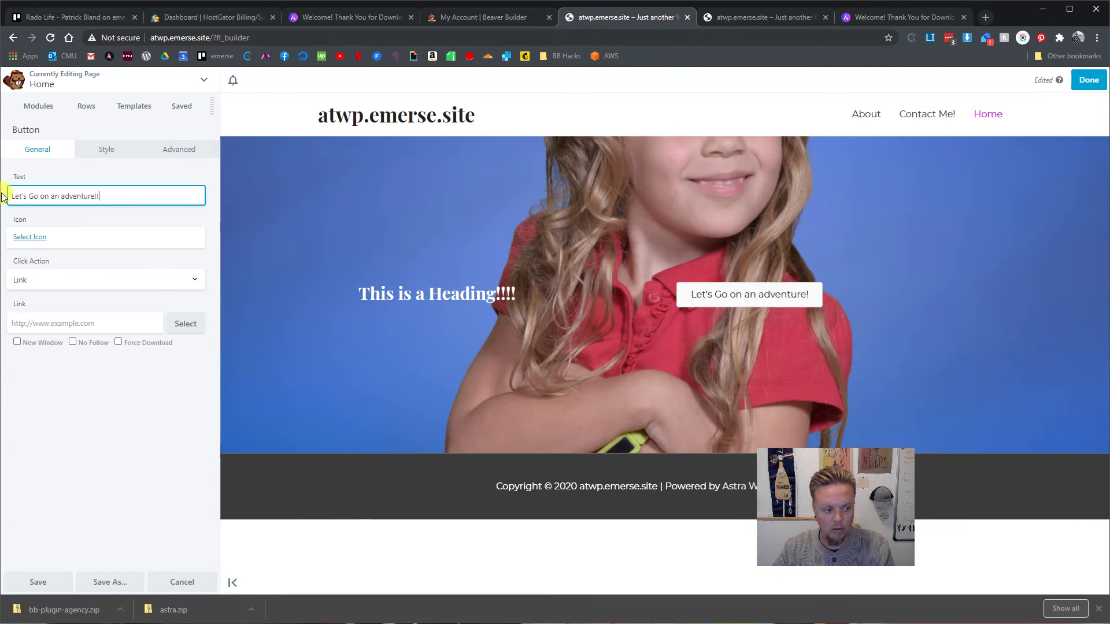
pyautogui.click(106, 150)
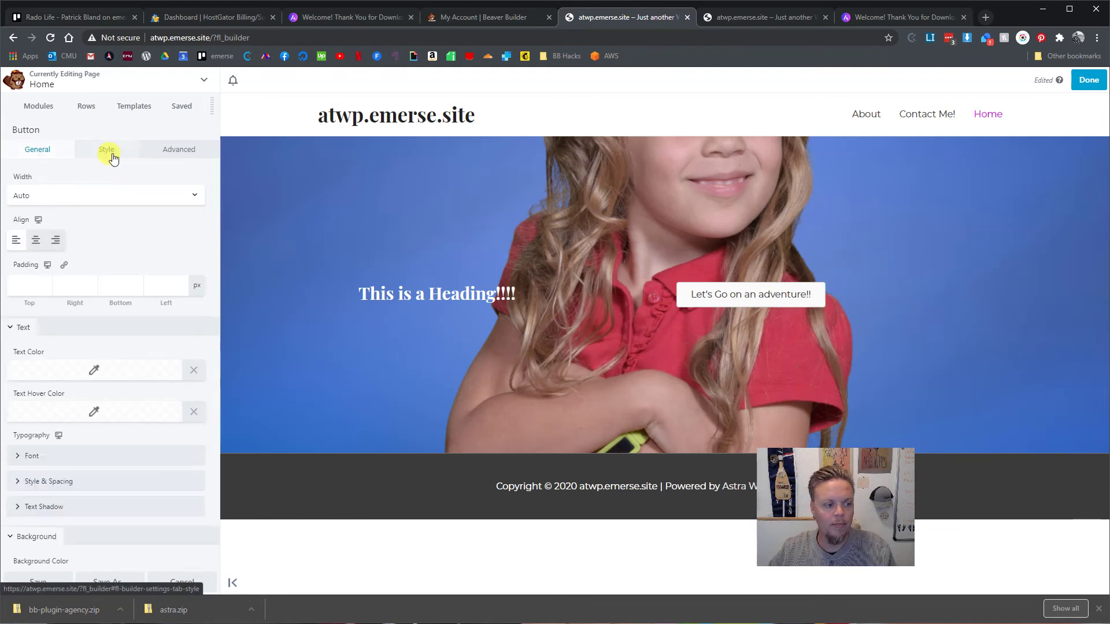
# - Set the button's top and bottom padding to 16
pyautogui.click(35, 280)
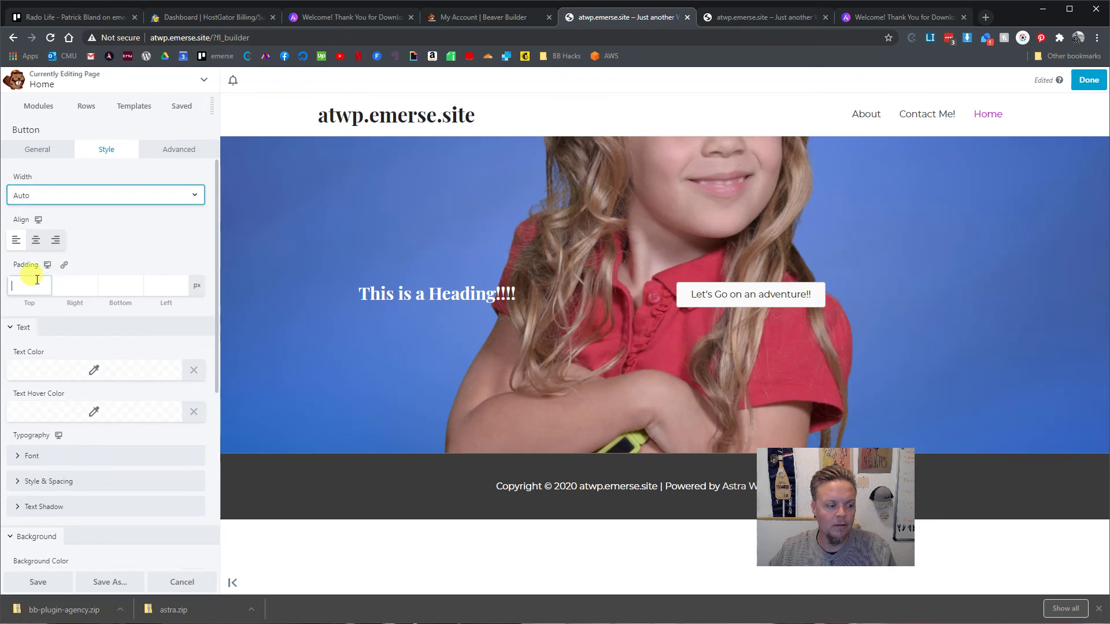
pyautogui.write('16')
pyautogui.press('Tab')
pyautogui.press('Tab')
pyautogui.write('16')
# - Make the button background teal (#009684) and its hover background dark green (#006306)
pyautogui.scroll(-4, 71, 422)
pyautogui.click(81, 348)
pyautogui.moveTo(87, 463); pyautogui.dragTo(91, 425)
pyautogui.click(107, 344)
pyautogui.click(93, 391)
pyautogui.moveTo(87, 477); pyautogui.dragTo(67, 489)
pyautogui.click(118, 335)
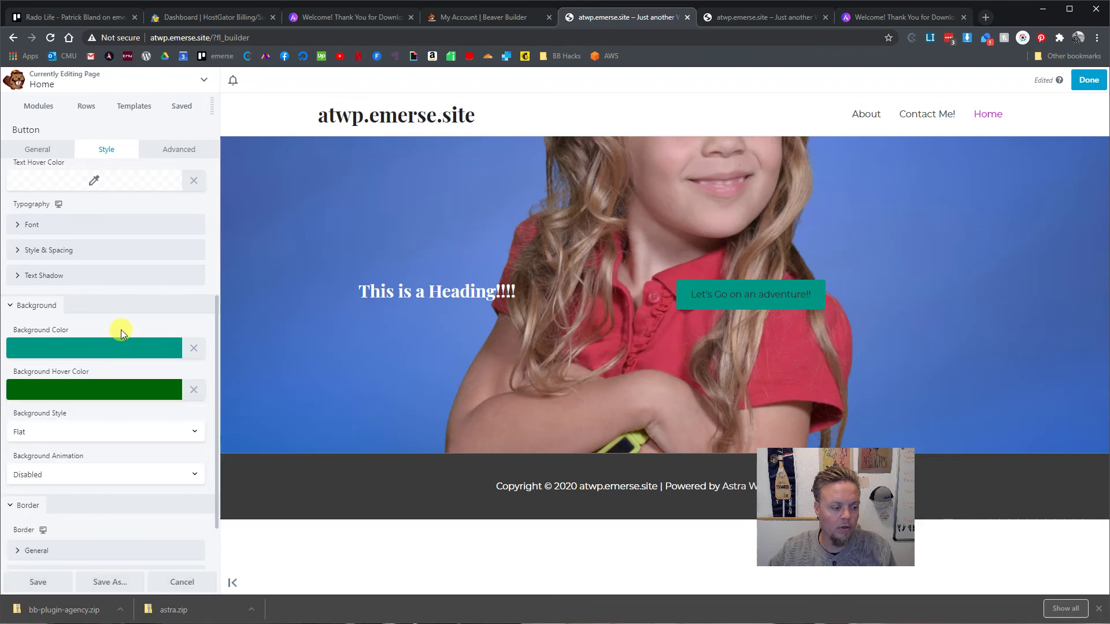
# - Set both the button's text colour and text hover colour to white (#ffffff)
pyautogui.scroll(4, 107, 272)
pyautogui.click(65, 379)
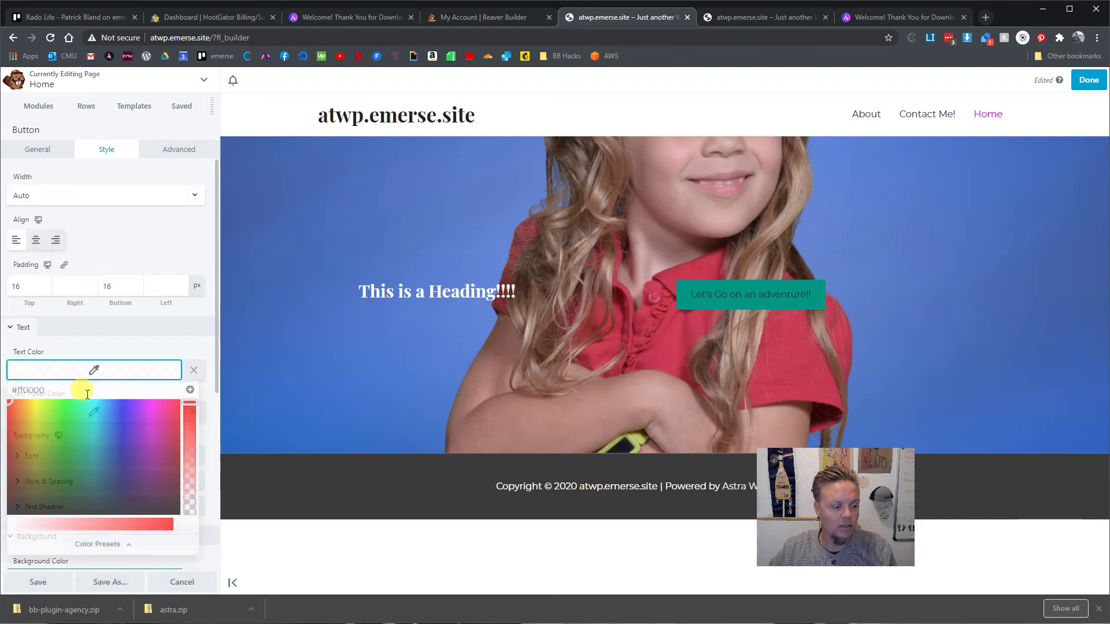
pyautogui.click(104, 542)
pyautogui.click(97, 389)
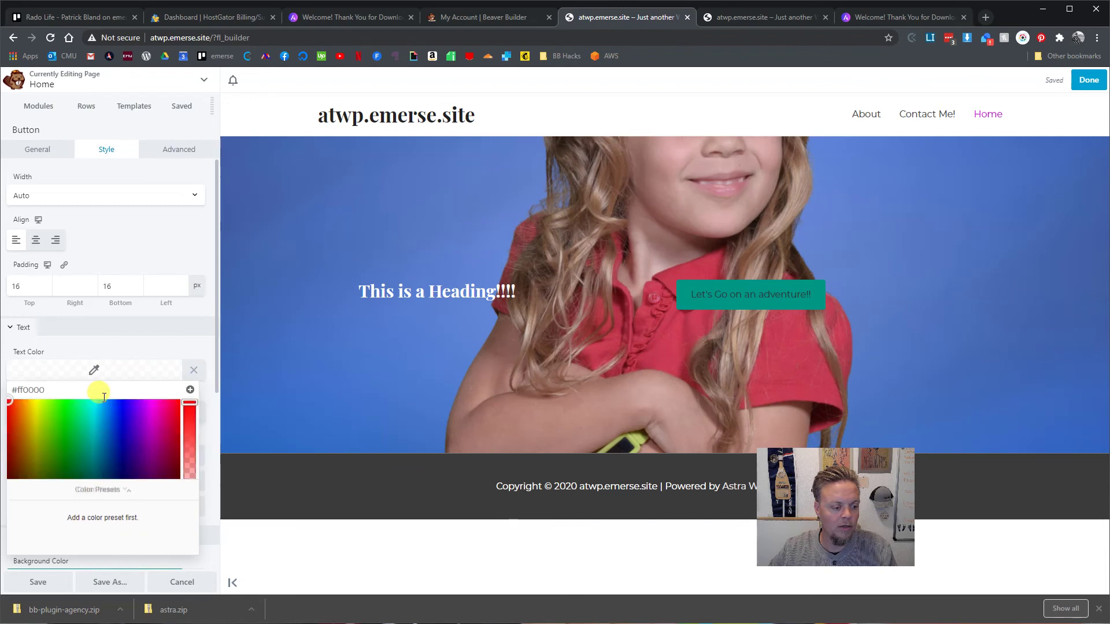
pyautogui.moveTo(20, 525); pyautogui.dragTo(12, 524)
pyautogui.click(75, 354)
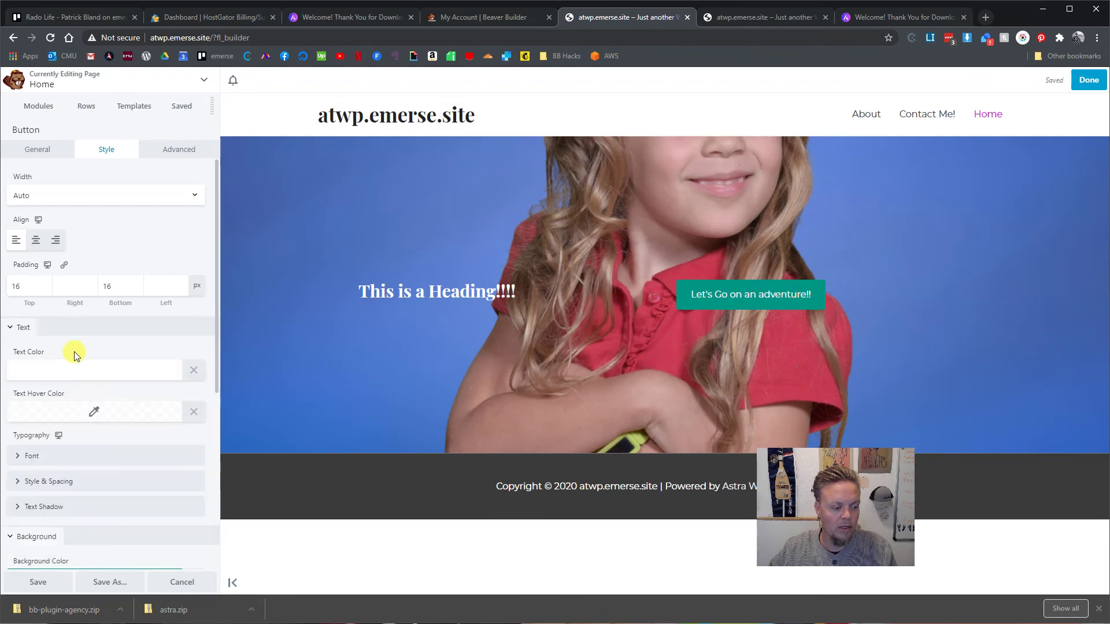
pyautogui.click(92, 415)
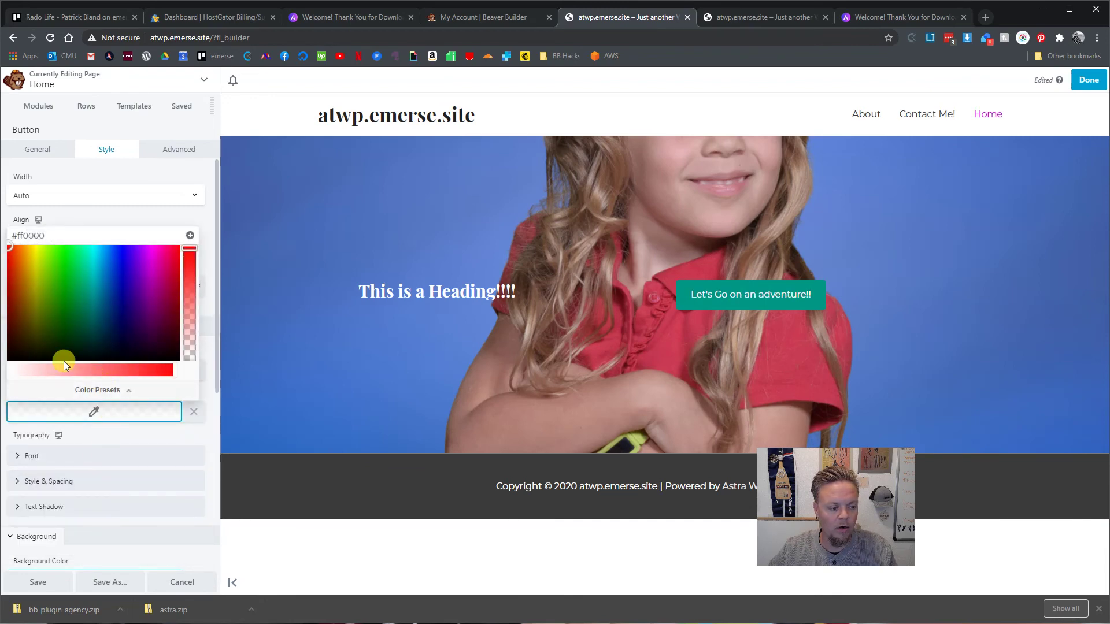
pyautogui.moveTo(54, 369); pyautogui.dragTo(3, 382)
pyautogui.click(81, 212)
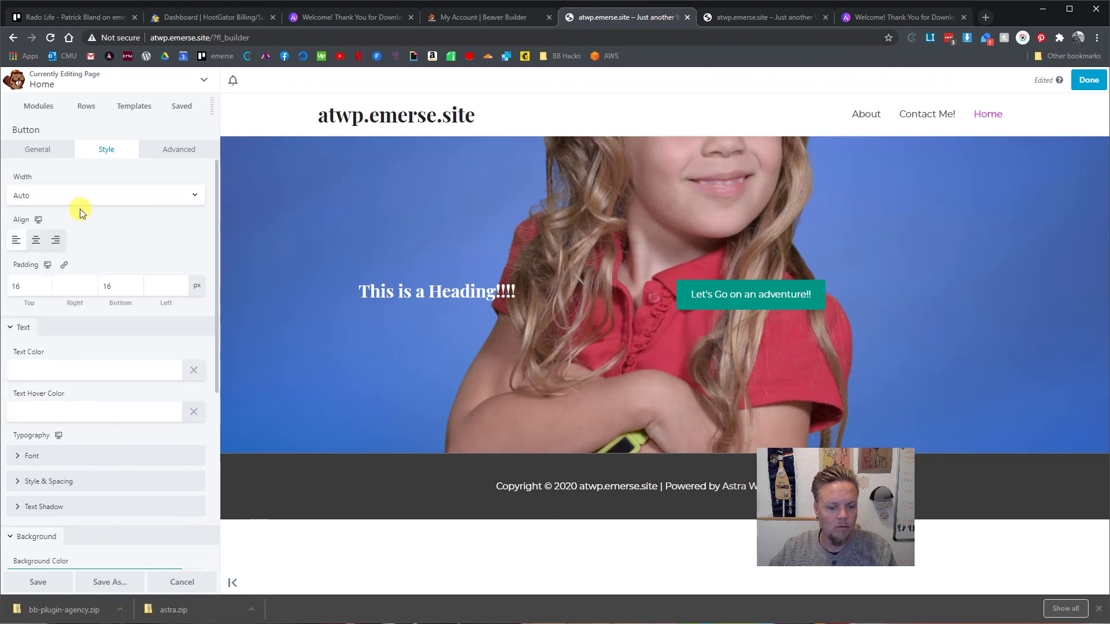
pyautogui.moveTo(30, 282); pyautogui.dragTo(3, 286)
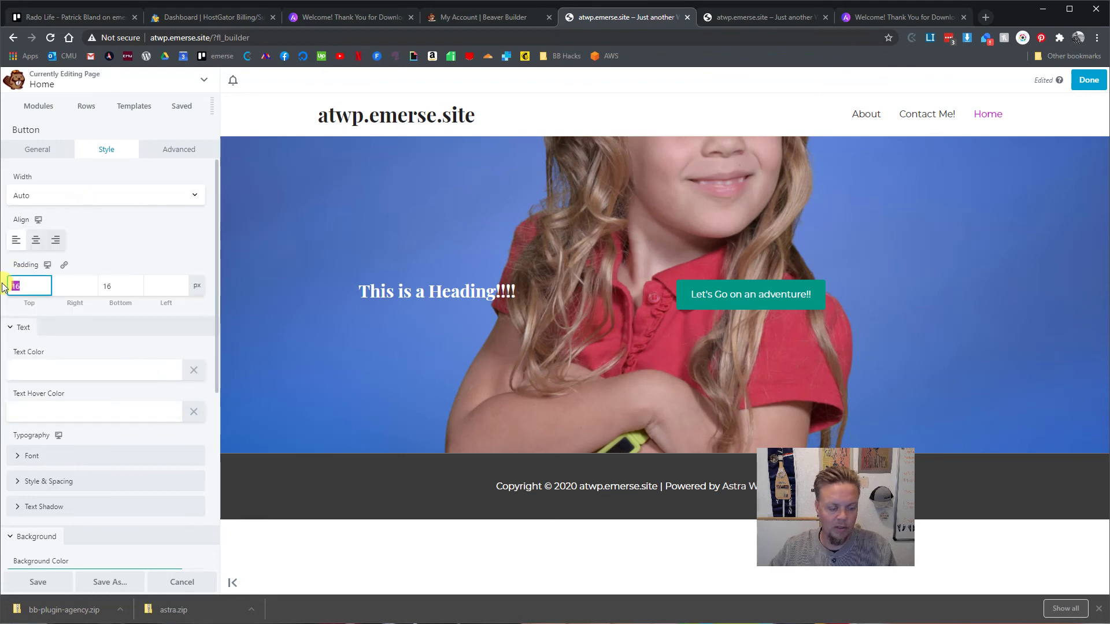
# - Enter trial button padding values of 46, 160 and 146 across the padding fields
pyautogui.write('46')
pyautogui.press('Tab')
pyautogui.press('Tab')
pyautogui.write('46')
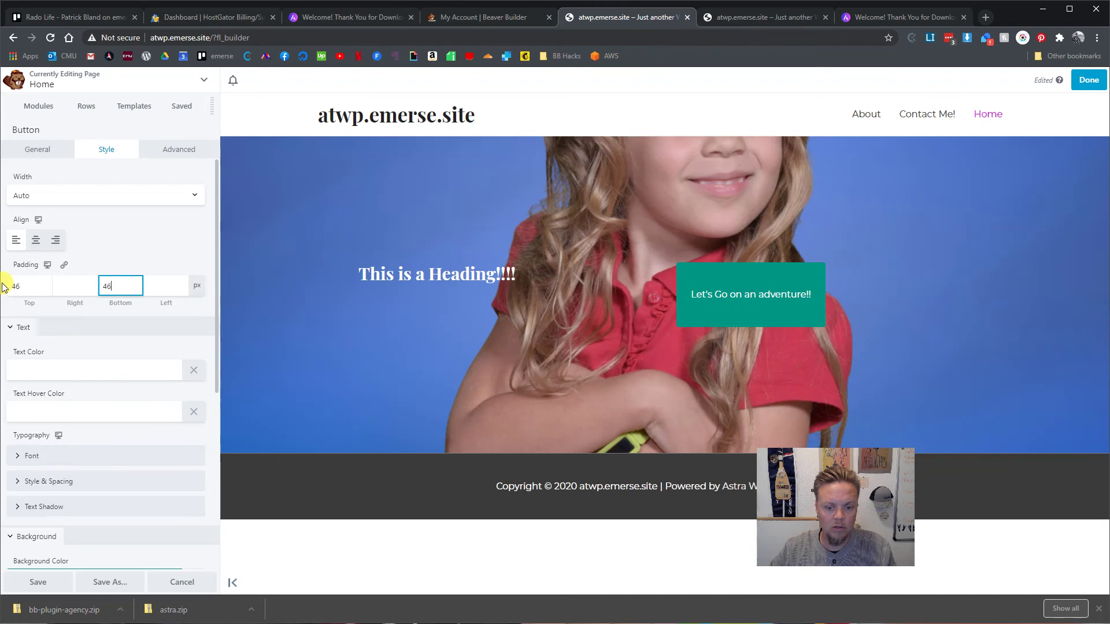
pyautogui.click(75, 284)
pyautogui.write('160')
pyautogui.press('Tab')
pyautogui.write('1')
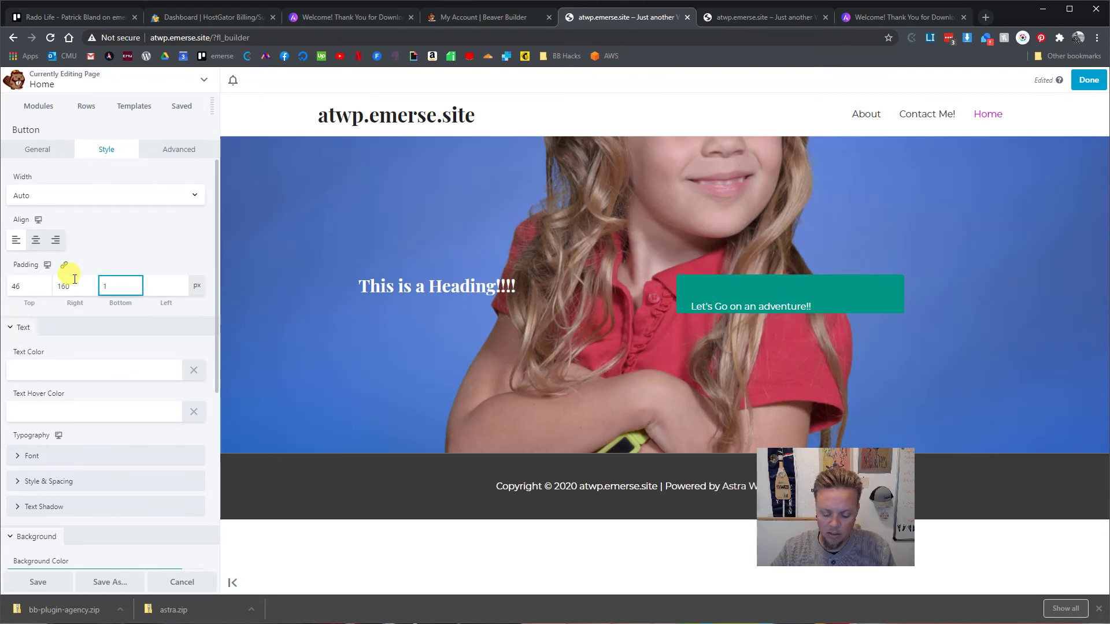
pyautogui.write('46')
pyautogui.press('Tab')
pyautogui.write('160')
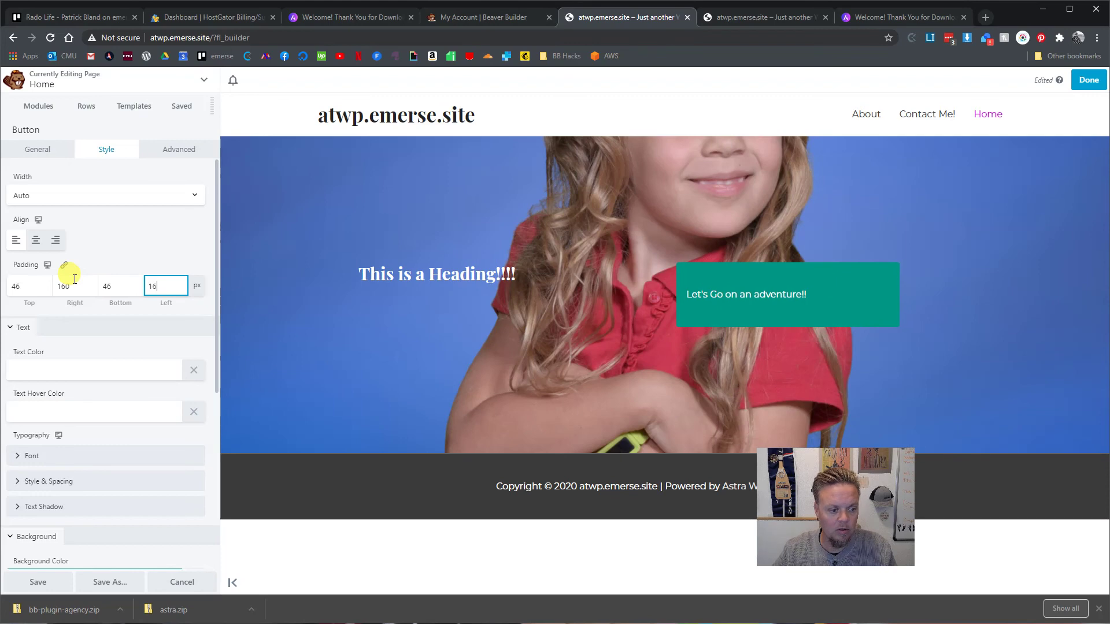
# - Correct the button padding to 50 top, 0 right, 50 bottom and 0 left
pyautogui.click(57, 286)
pyautogui.hotkey('shift', 'Tab')
pyautogui.press('Tab')
pyautogui.press('BackSpace')
pyautogui.press('Tab')
pyautogui.press('BackSpace')
pyautogui.press('Tab')
pyautogui.press('BackSpace')
pyautogui.click(32, 288)
pyautogui.write('50')
pyautogui.press('Tab')
pyautogui.press('Tab')
pyautogui.write('50')
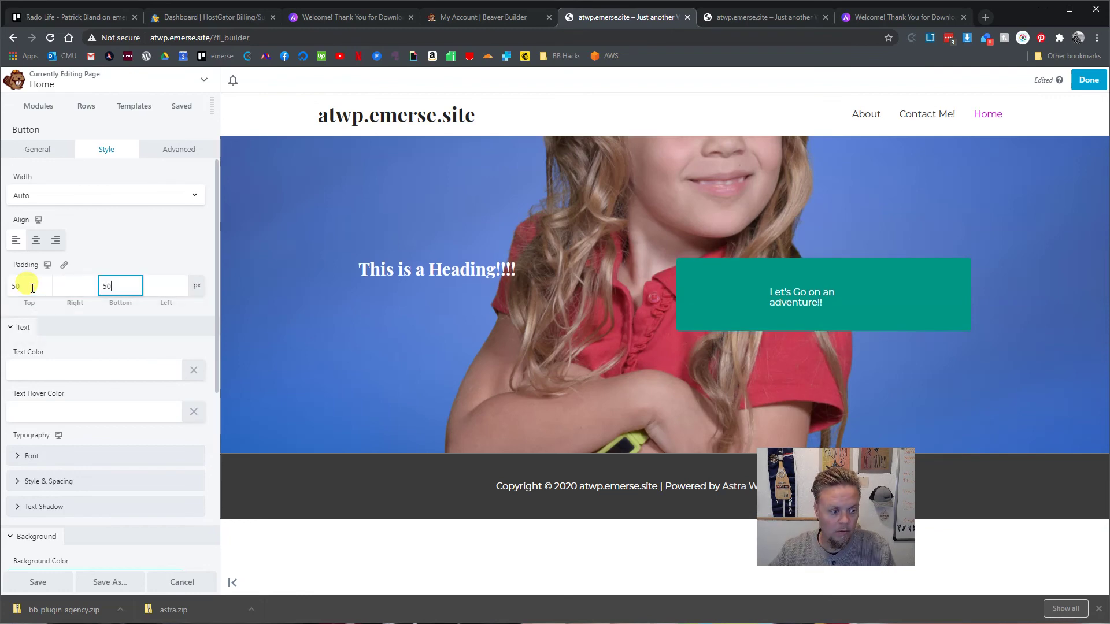
pyautogui.press('BackSpace')
pyautogui.press('BackSpace')
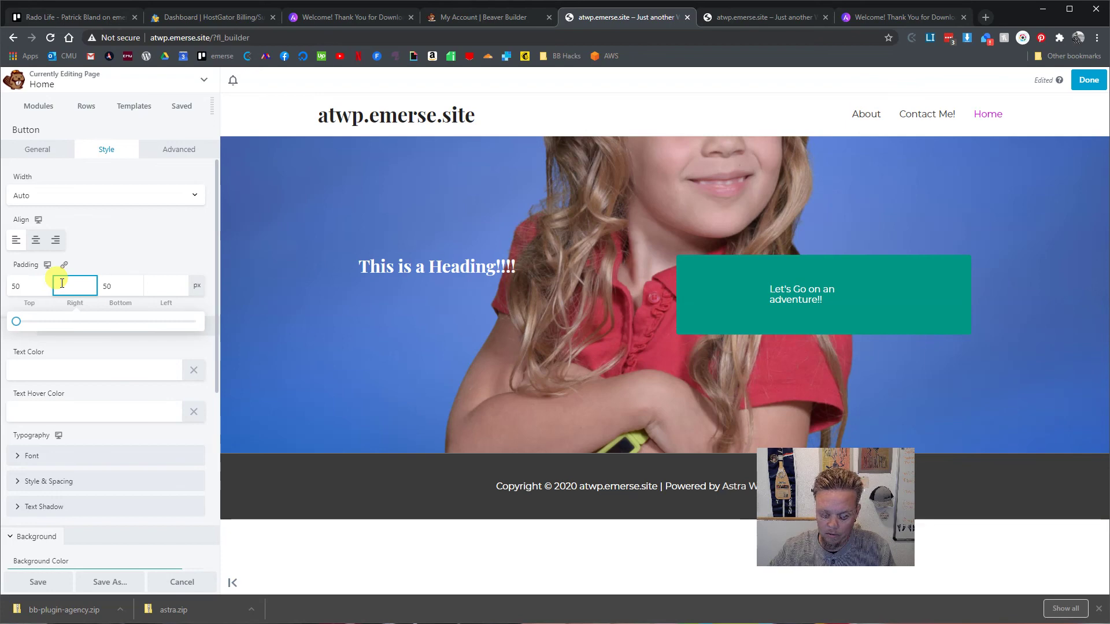
pyautogui.press('Tab')
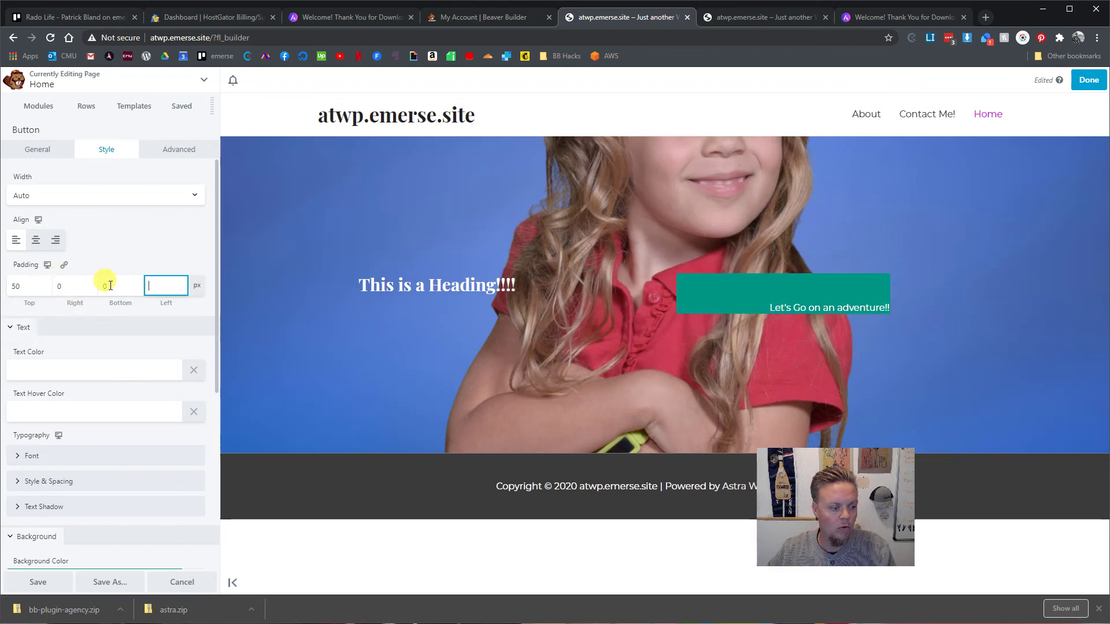
pyautogui.hotkey('shift', 'Tab')
pyautogui.write('50')
pyautogui.press('Tab')
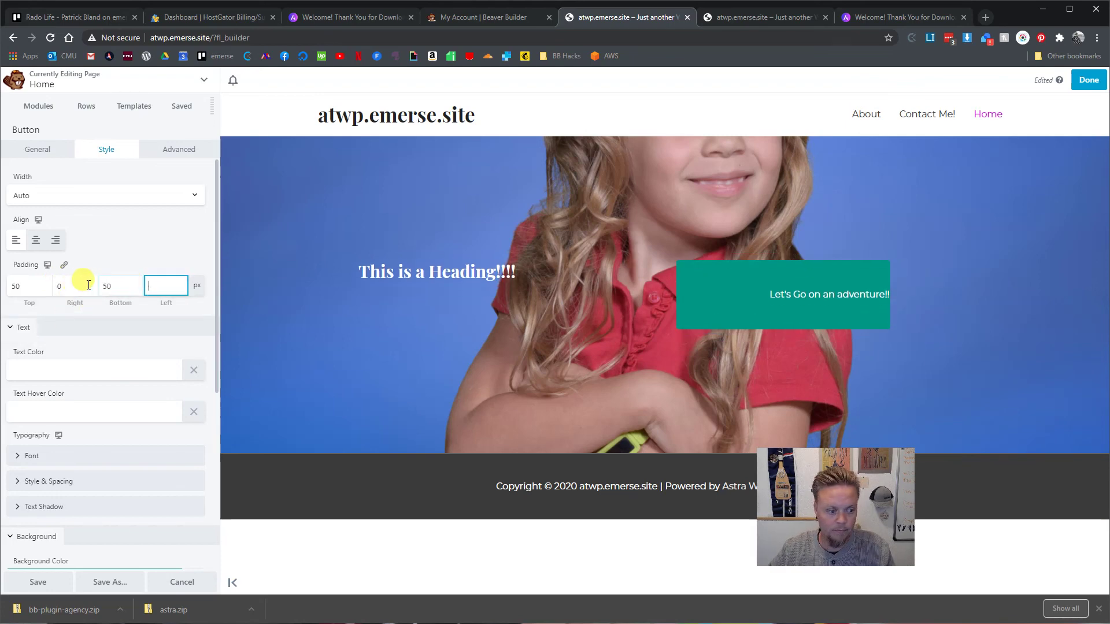
pyautogui.write('0')
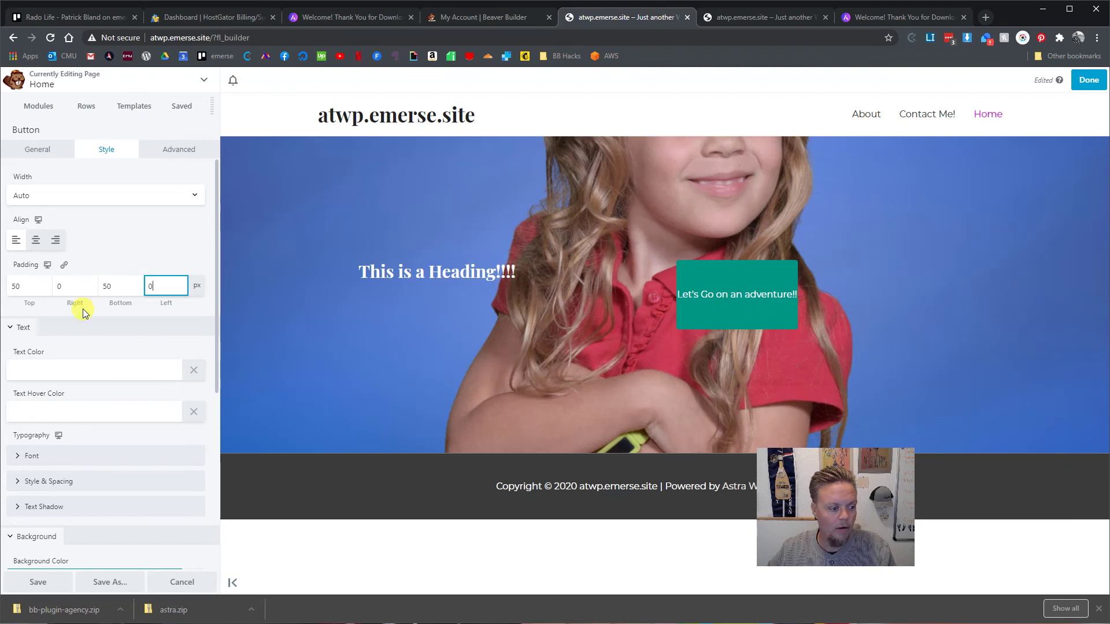
pyautogui.scroll(-4, 74, 344)
pyautogui.scroll(-1, 74, 343)
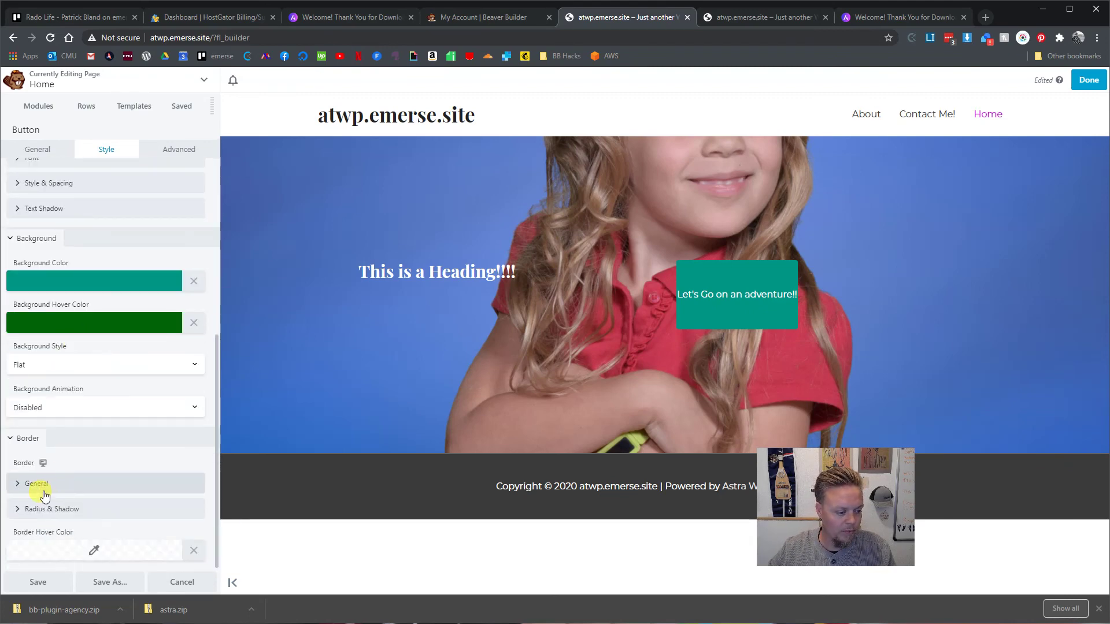
# - Apply a 60 px radius to all button corners under Radius & Shadow, then cancel the button settings
pyautogui.click(49, 505)
pyautogui.scroll(-2, 67, 476)
pyautogui.click(28, 409)
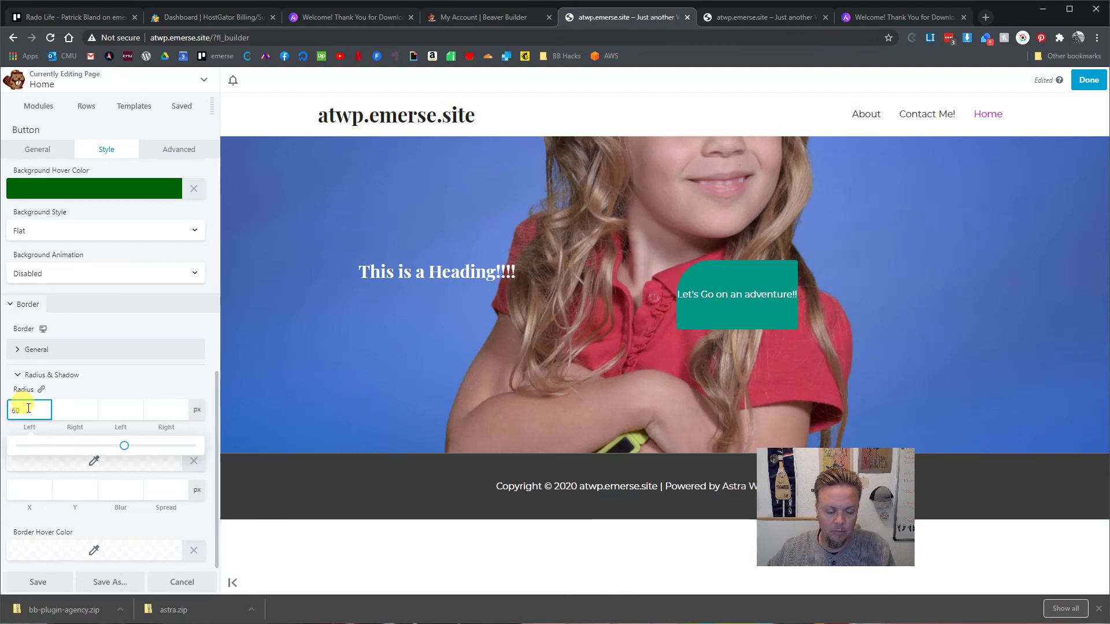
pyautogui.click(42, 391)
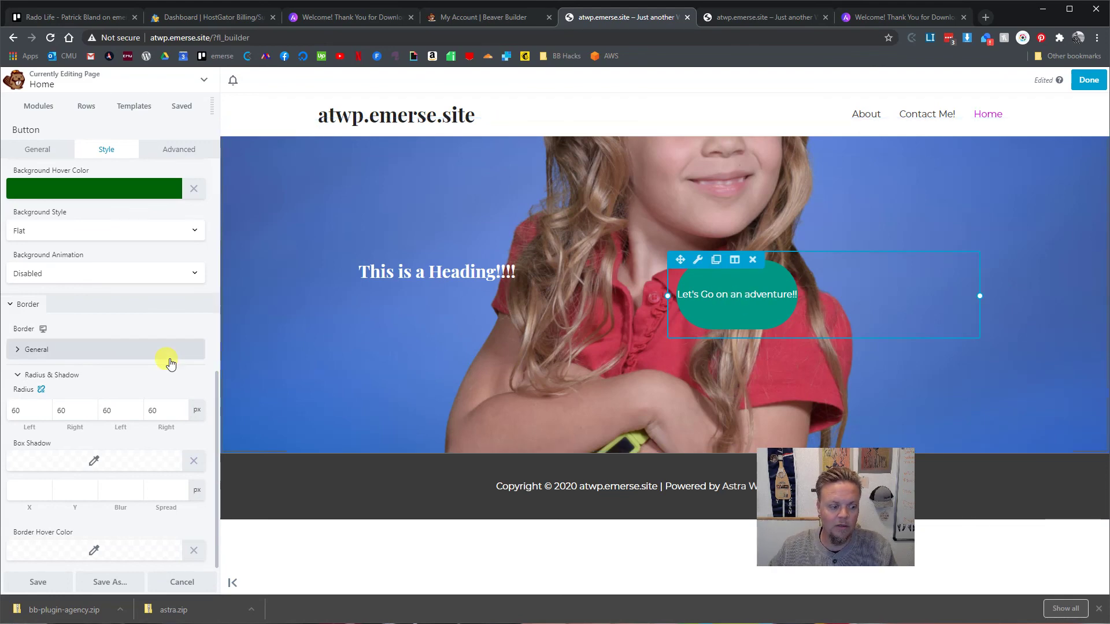
pyautogui.scroll(5, 107, 377)
pyautogui.scroll(2, 115, 359)
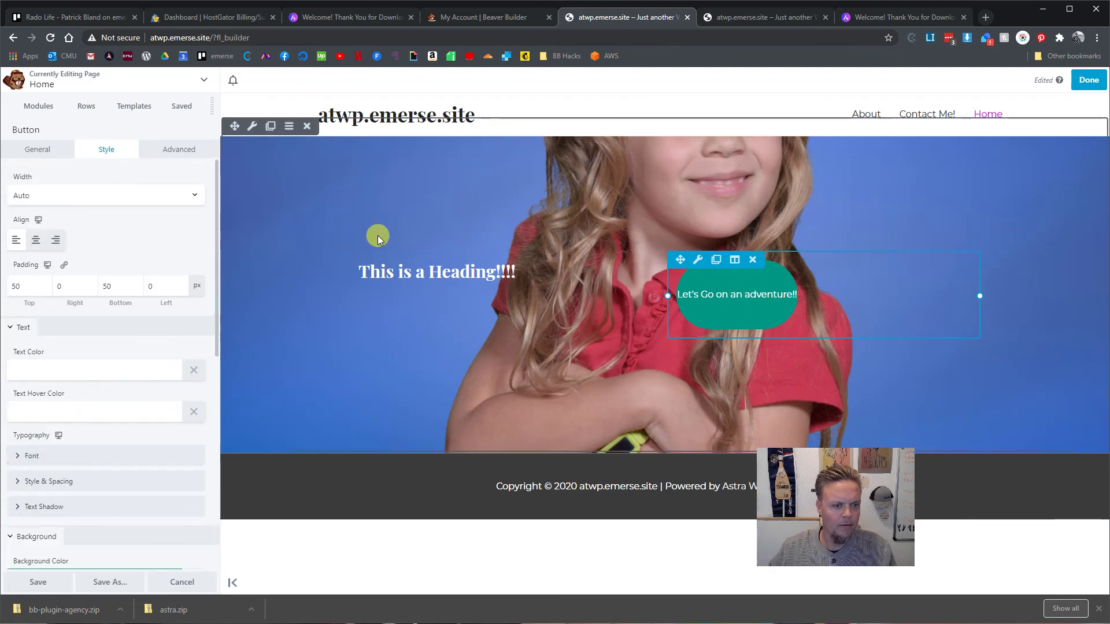
pyautogui.scroll(-7, 127, 346)
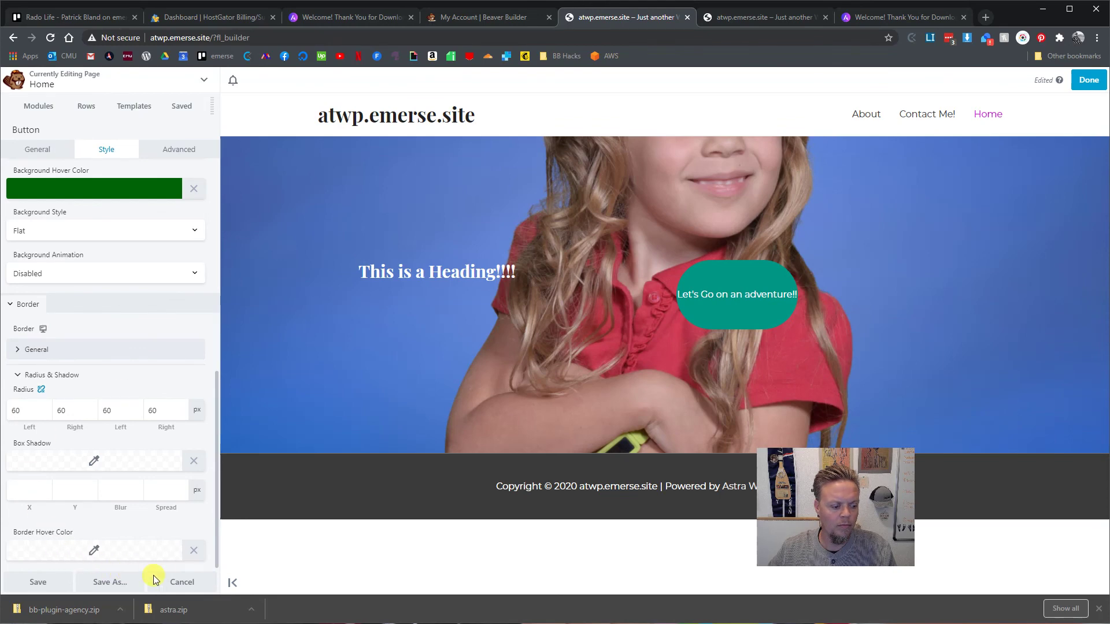
pyautogui.click(172, 580)
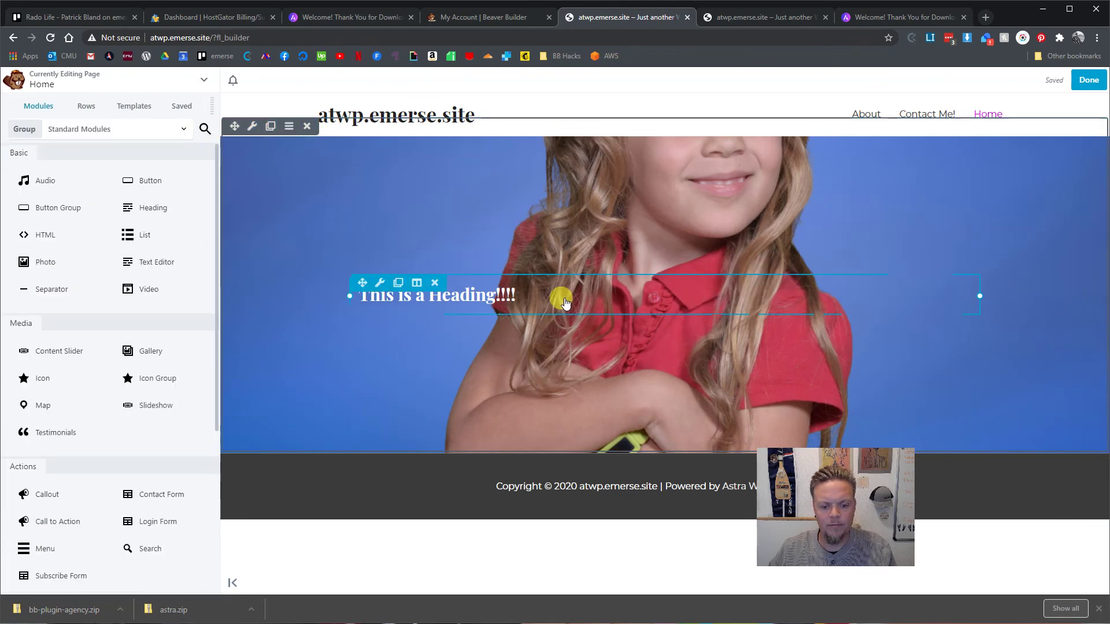
# - Remove the photo-background row, then choose Done and Discard for the unpublished changes
pyautogui.click(309, 131)
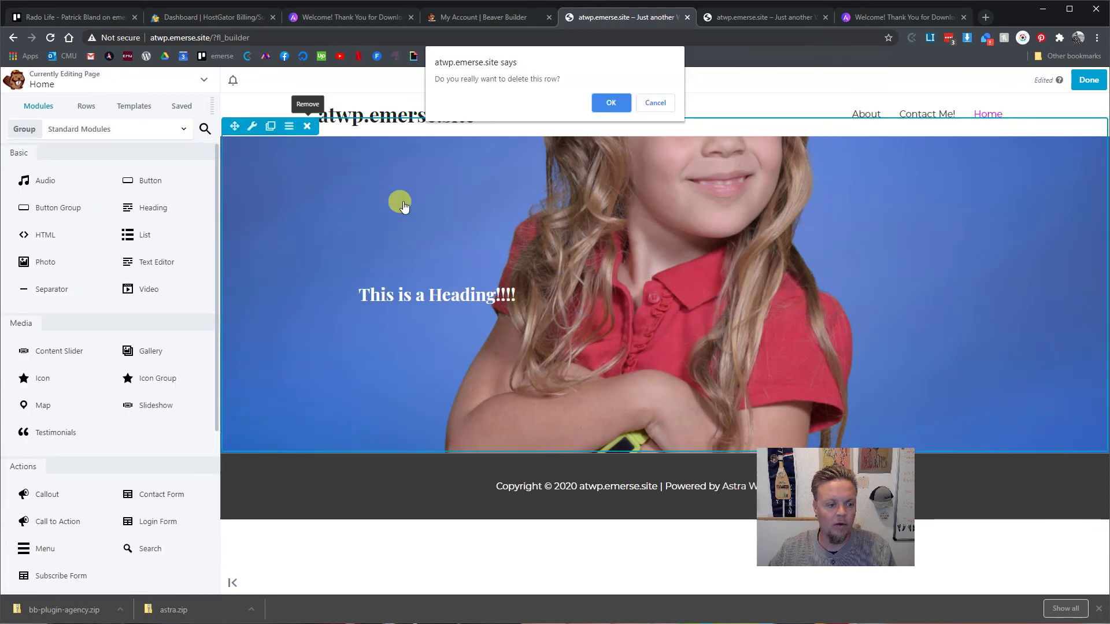
pyautogui.click(599, 108)
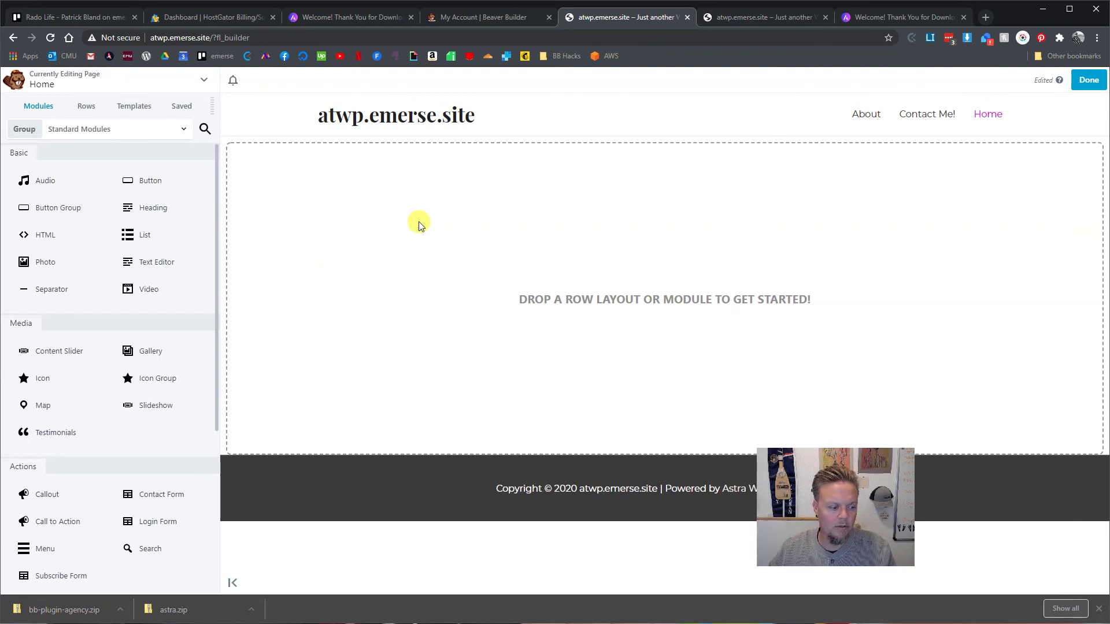
pyautogui.click(1098, 608)
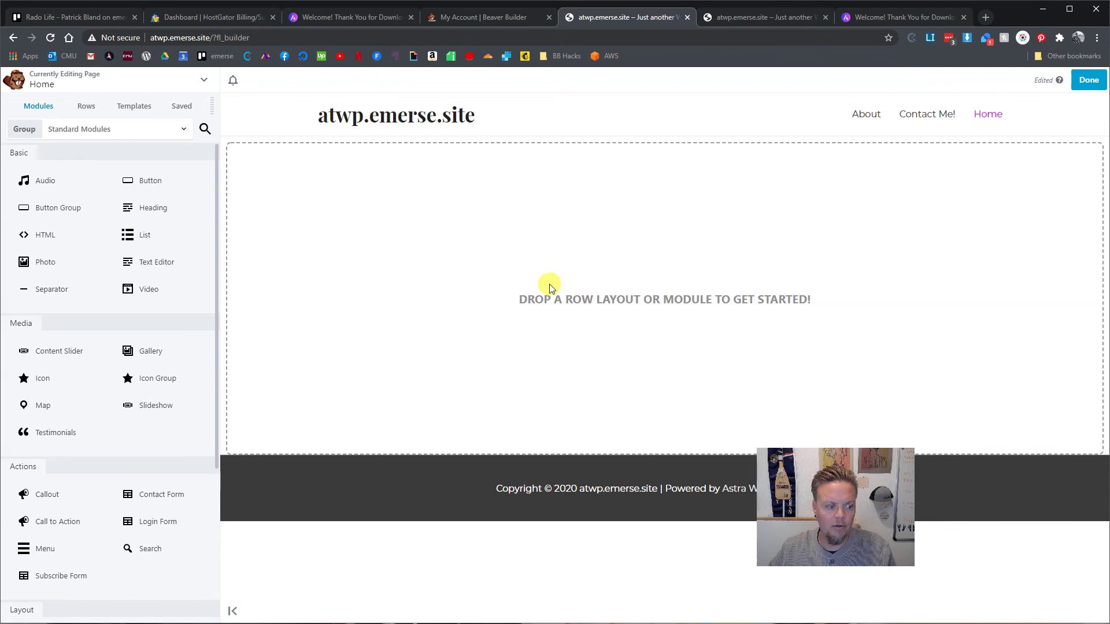
pyautogui.scroll(-4, 169, 285)
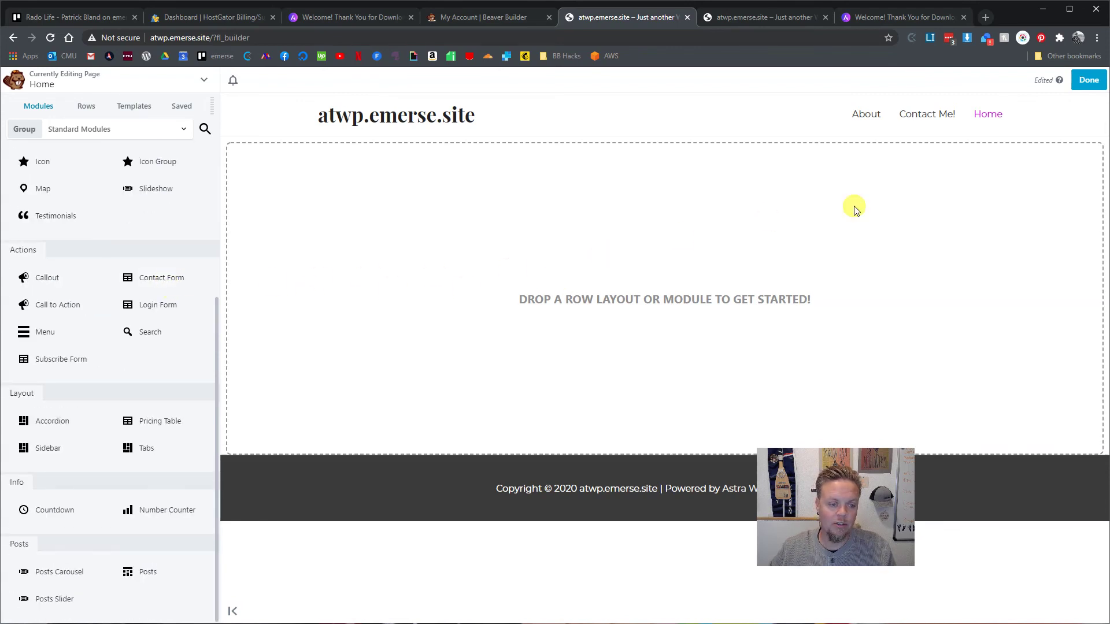
pyautogui.click(1087, 87)
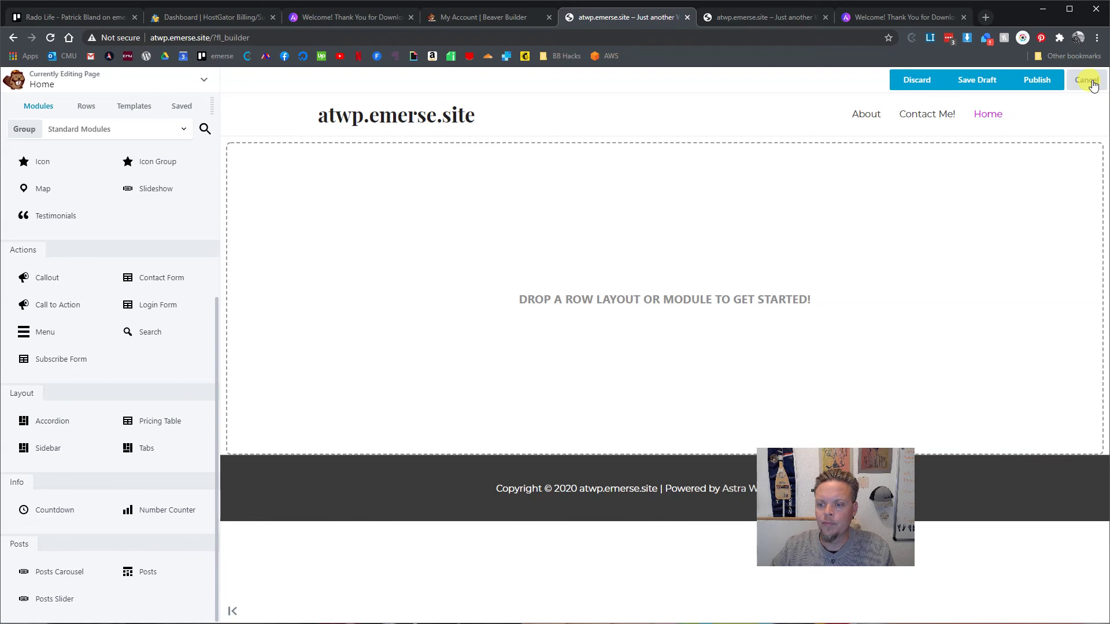
pyautogui.click(940, 80)
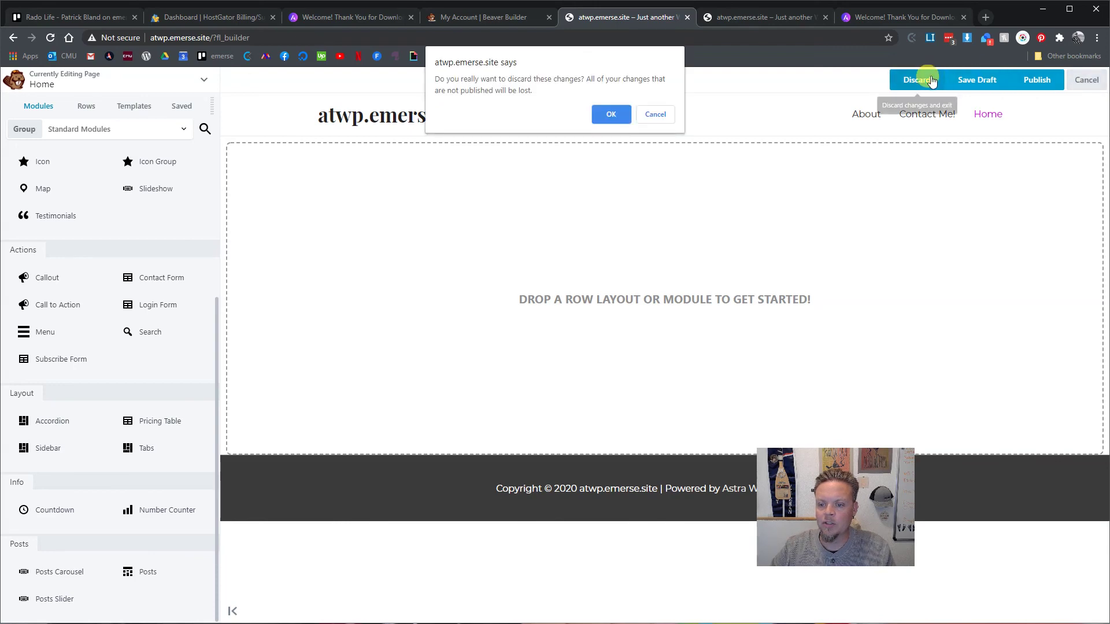
# - Confirm discarding the builder changes and close the duplicate atwp.emerse.site tab
pyautogui.click(616, 115)
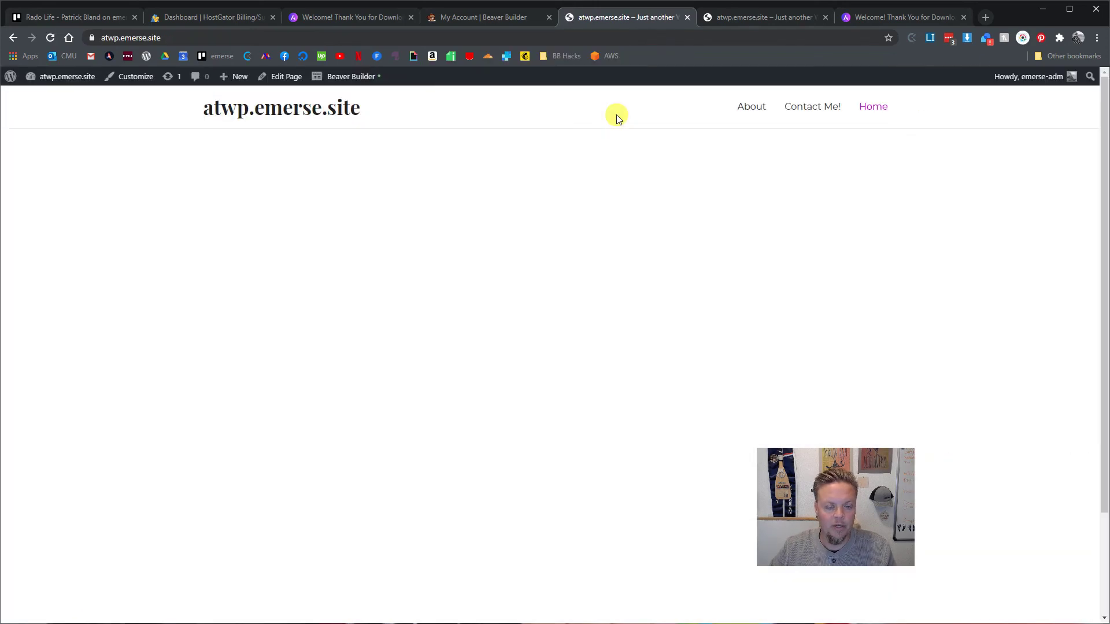
pyautogui.click(469, 25)
pyautogui.click(354, 20)
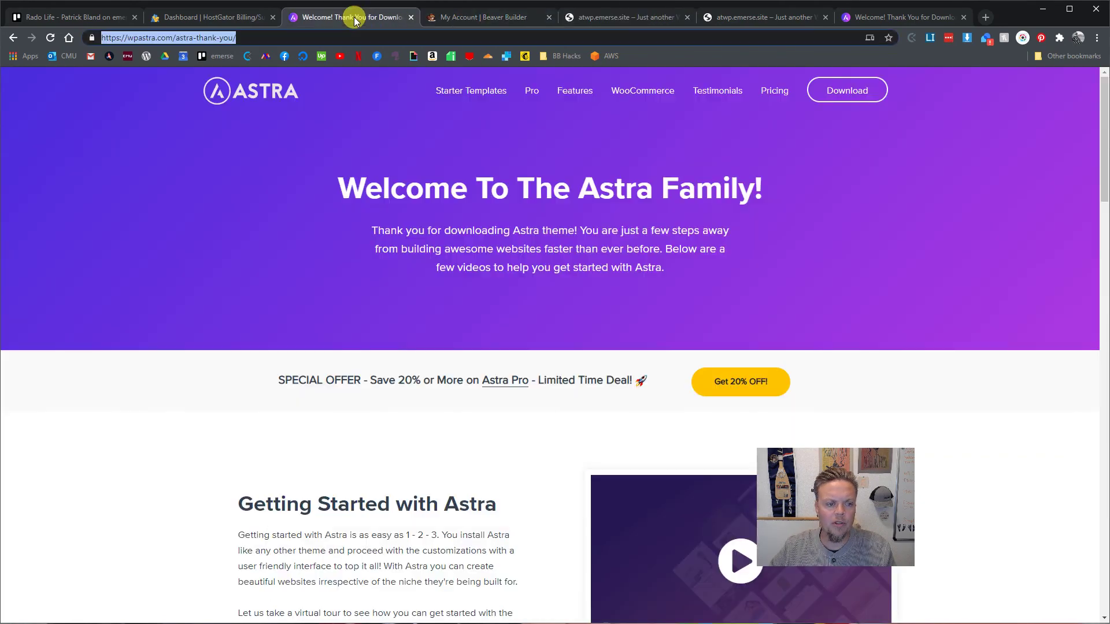
pyautogui.click(606, 20)
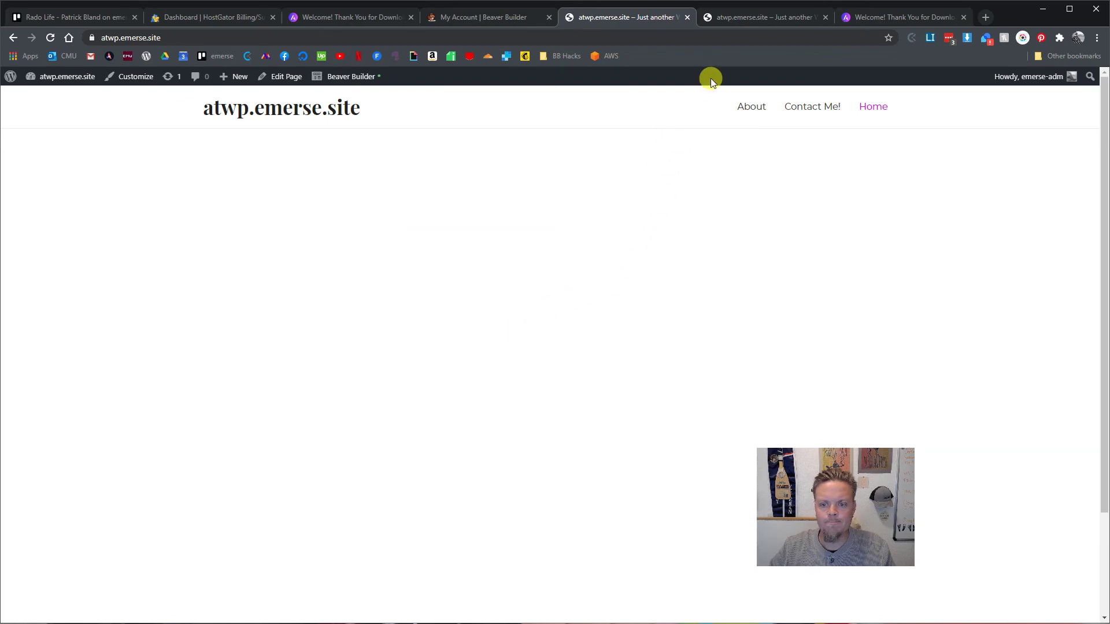
pyautogui.click(744, 17)
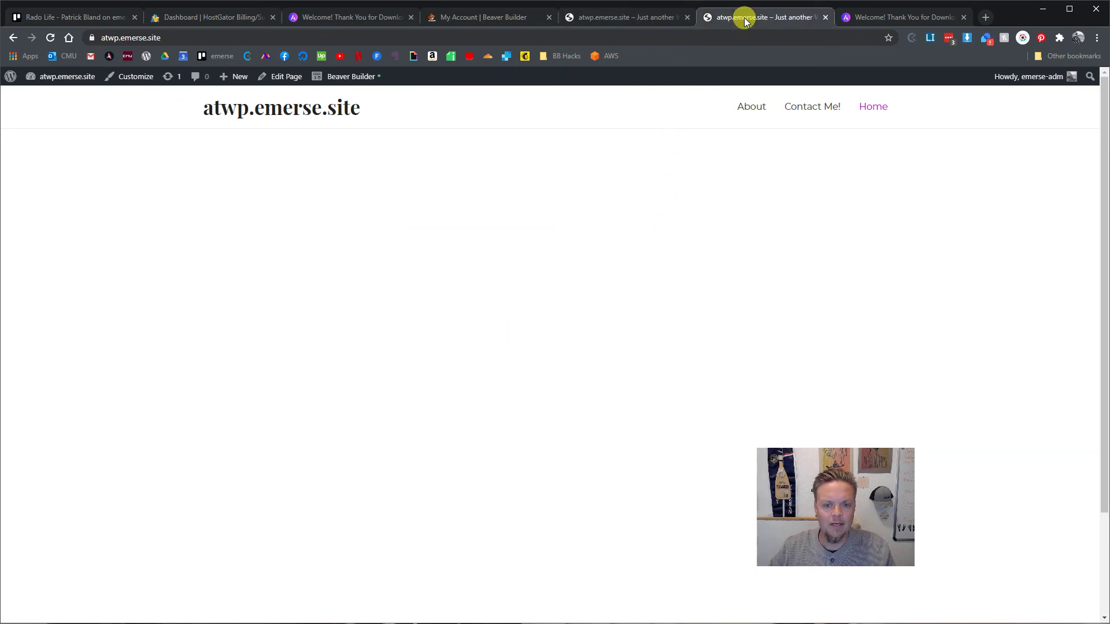
pyautogui.click(825, 17)
pyautogui.click(643, 20)
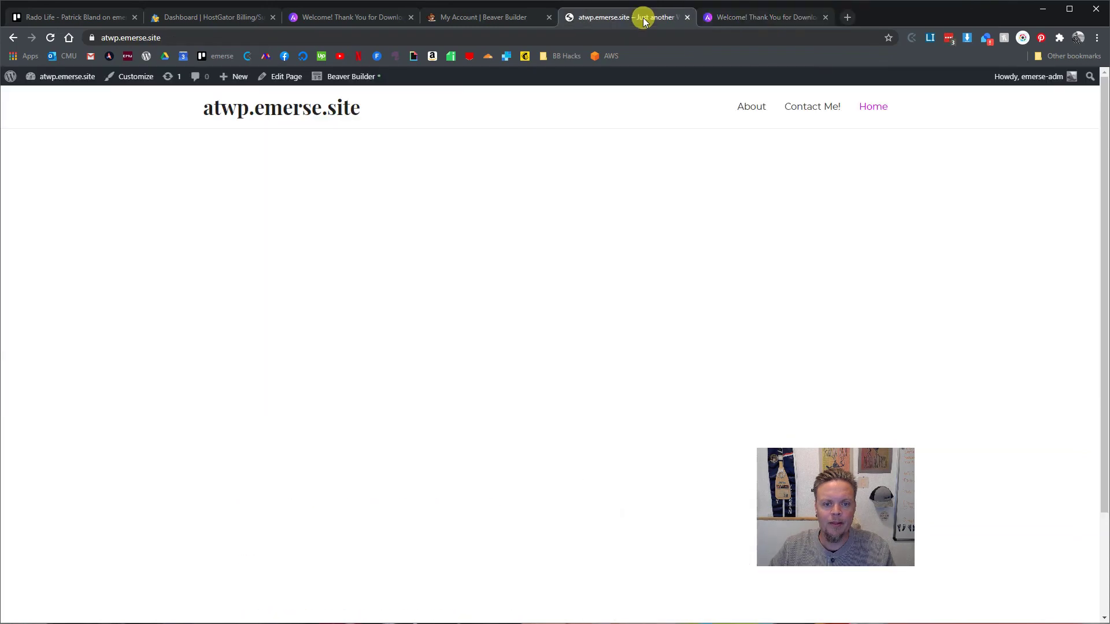